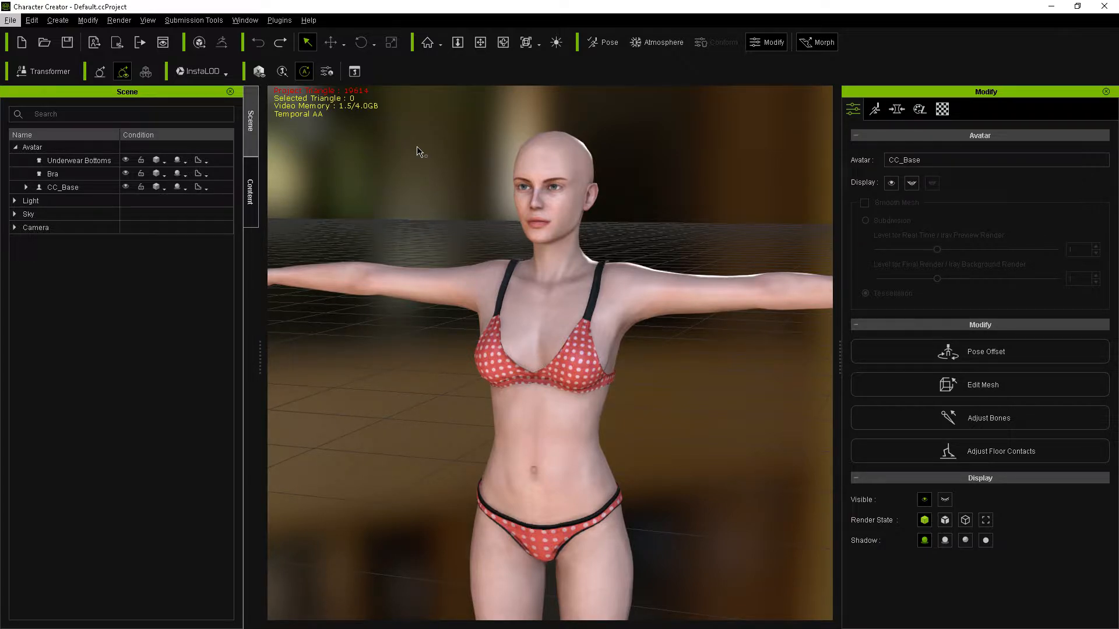
Step: Inspect the CC_Base avatar's vertices in Edit Mesh mode, and leave the mode
{"action": "left_click", "coordinate": [994, 386]}
{"action": "scroll", "coordinate": [591, 281], "scroll_direction": "up", "scroll_amount": 8}
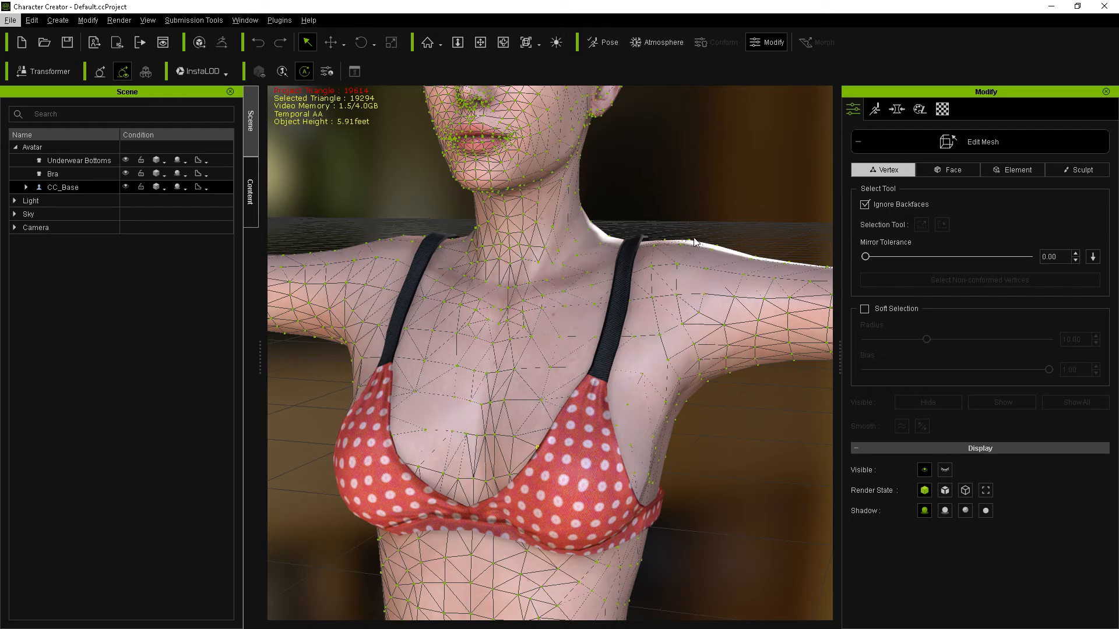
{"action": "scroll", "coordinate": [758, 251], "scroll_direction": "down", "scroll_amount": 5}
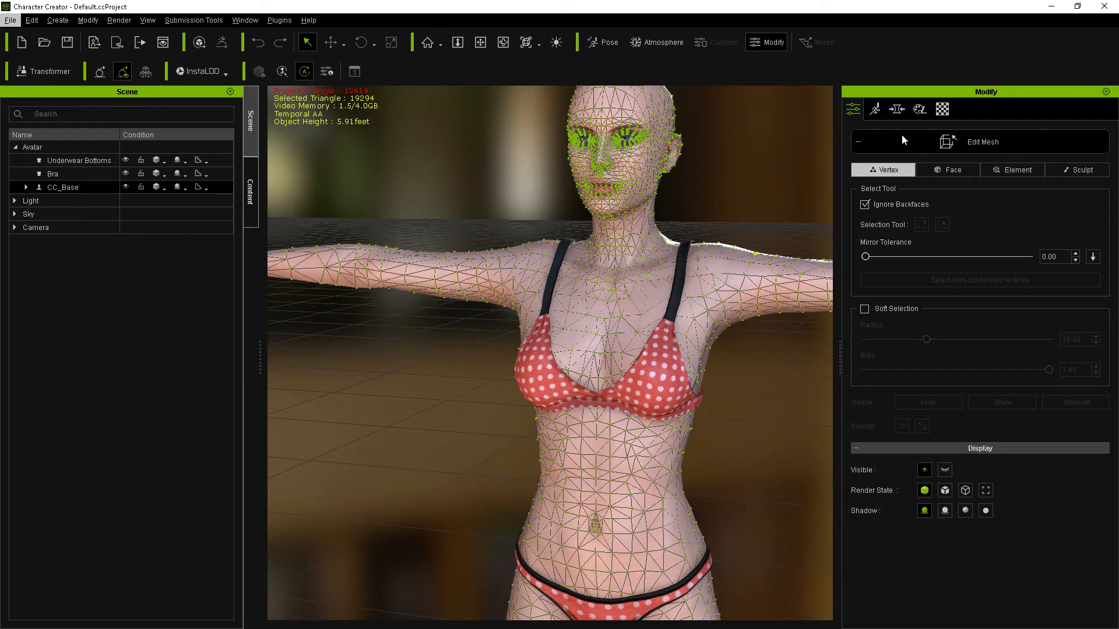
{"action": "left_click", "coordinate": [925, 140]}
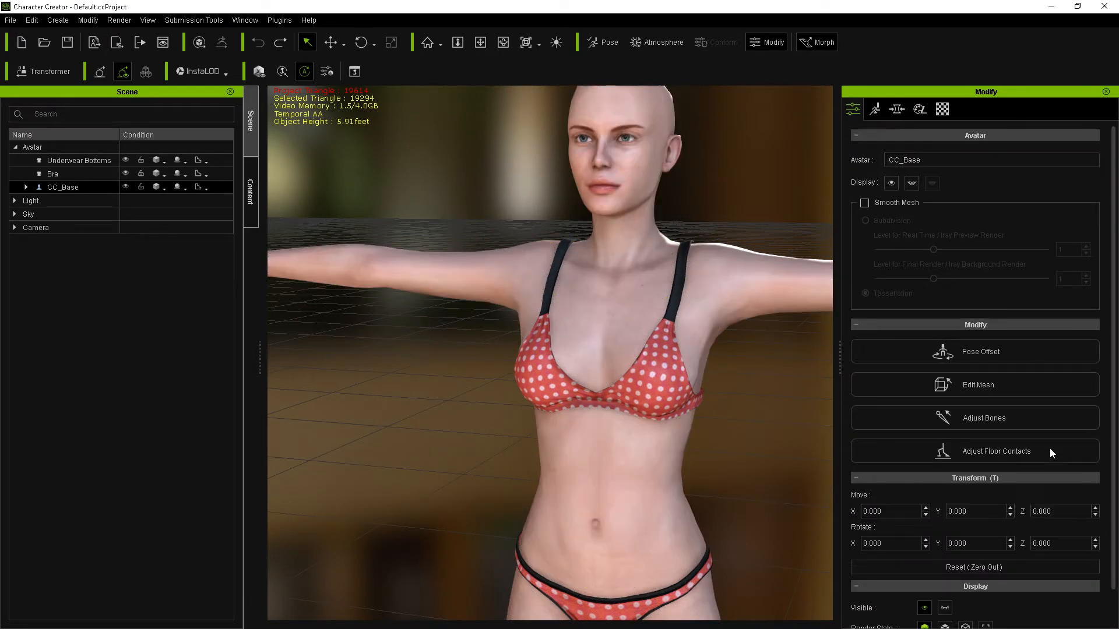
Step: Enter Adjust Bones mode and examine the avatar's body bones from the head down to the feet
{"action": "left_click", "coordinate": [992, 419]}
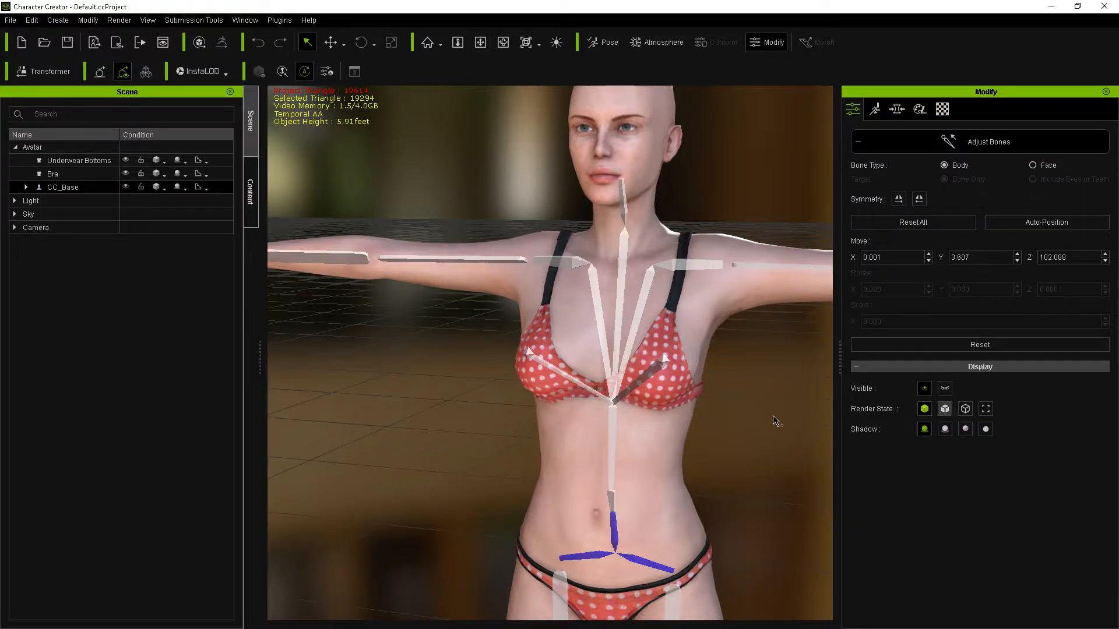
{"action": "right_click_drag", "start_coordinate": [757, 387], "coordinate": [614, 415]}
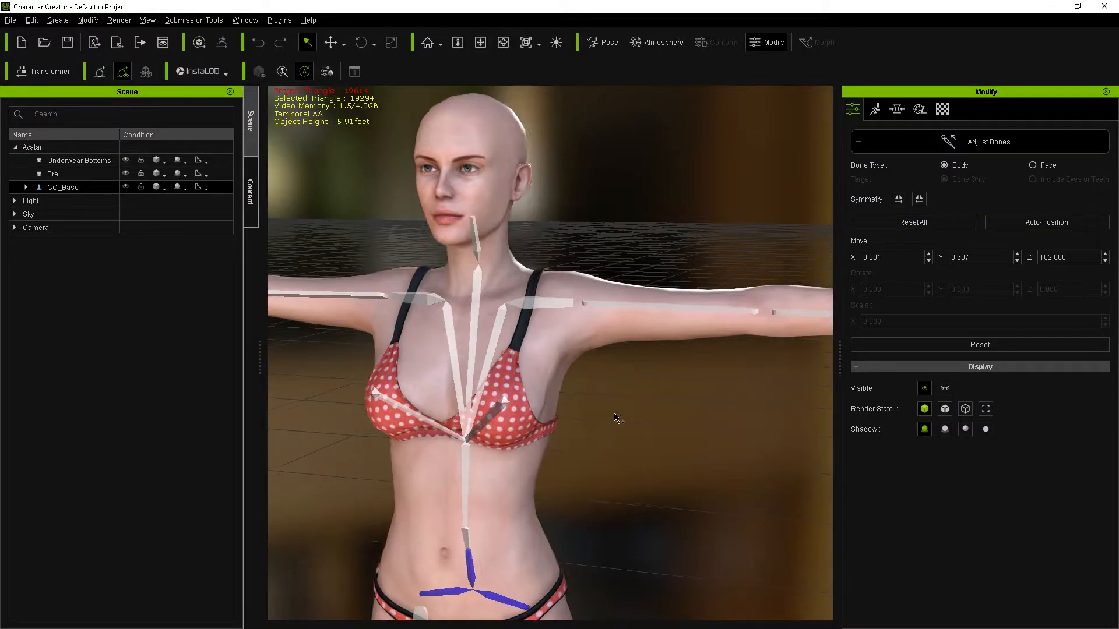
{"action": "right_click_drag", "start_coordinate": [739, 437], "coordinate": [601, 444]}
{"action": "middle_click_drag", "start_coordinate": [522, 524], "coordinate": [626, 158]}
{"action": "middle_click_drag", "start_coordinate": [647, 428], "coordinate": [644, 258]}
{"action": "right_click_drag", "start_coordinate": [687, 472], "coordinate": [574, 468]}
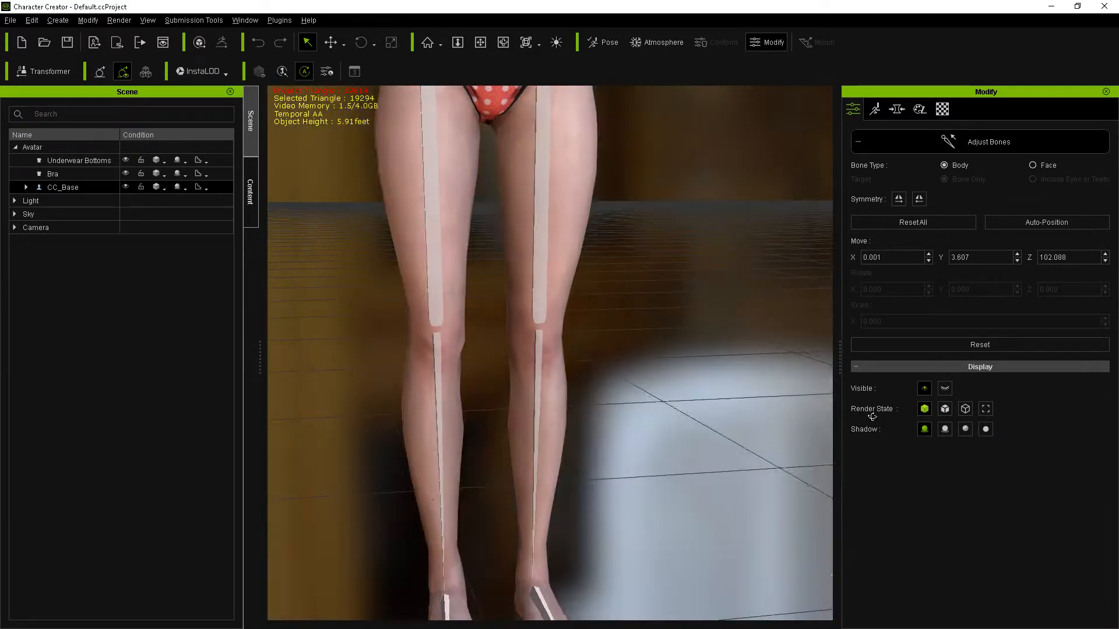
{"action": "middle_click_drag", "start_coordinate": [665, 469], "coordinate": [674, 603]}
{"action": "middle_click_drag", "start_coordinate": [640, 126], "coordinate": [642, 541]}
{"action": "right_click_drag", "start_coordinate": [643, 541], "coordinate": [607, 460]}
{"action": "right_click_drag", "start_coordinate": [408, 254], "coordinate": [488, 250]}
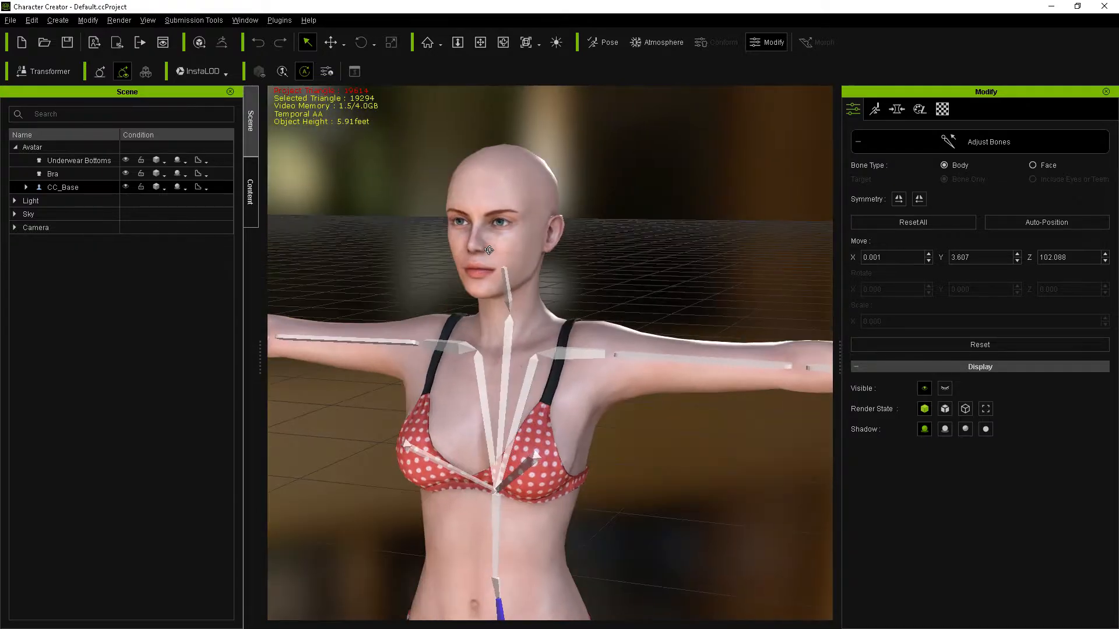
Step: Examine the neck, shoulder and torso bones up close, and leave Adjust Bones mode
{"action": "scroll", "coordinate": [488, 250], "scroll_direction": "up", "scroll_amount": 3}
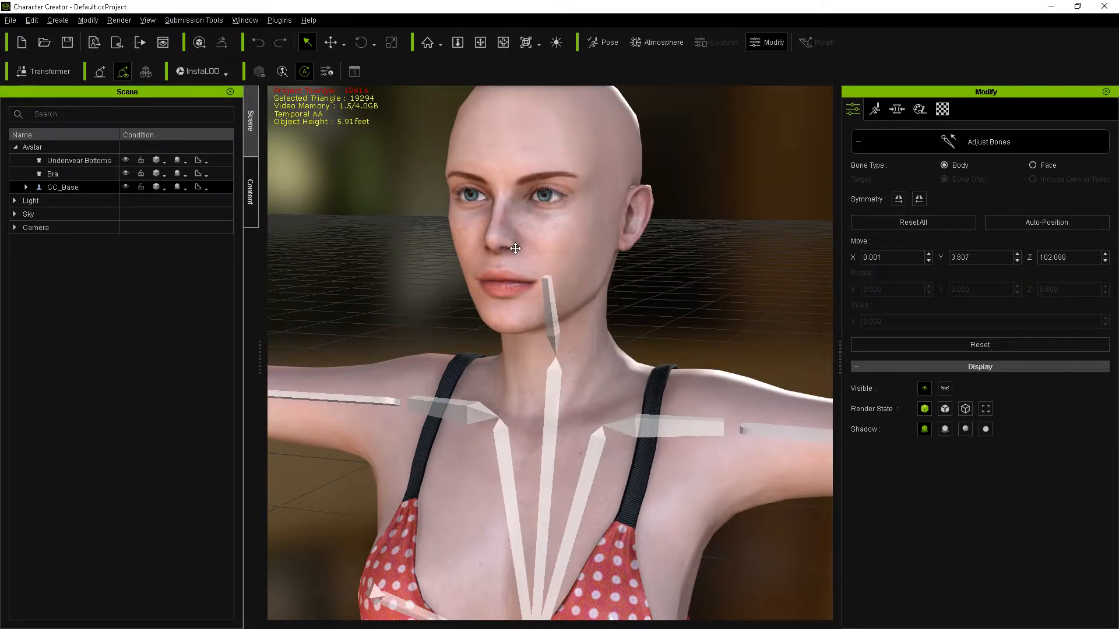
{"action": "mouse_move", "coordinate": [515, 248]}
{"action": "middle_mouse_down"}
{"action": "mouse_move", "coordinate": [555, 233]}
{"action": "mouse_move", "coordinate": [499, 262]}
{"action": "middle_mouse_up"}
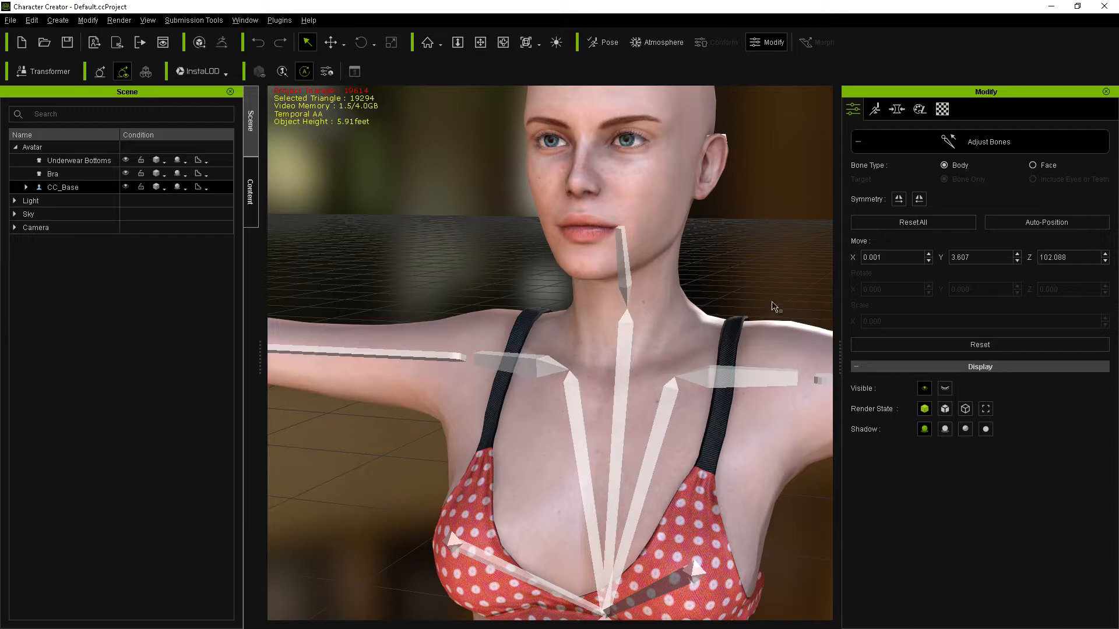
{"action": "scroll", "coordinate": [732, 302], "scroll_direction": "down", "scroll_amount": 3}
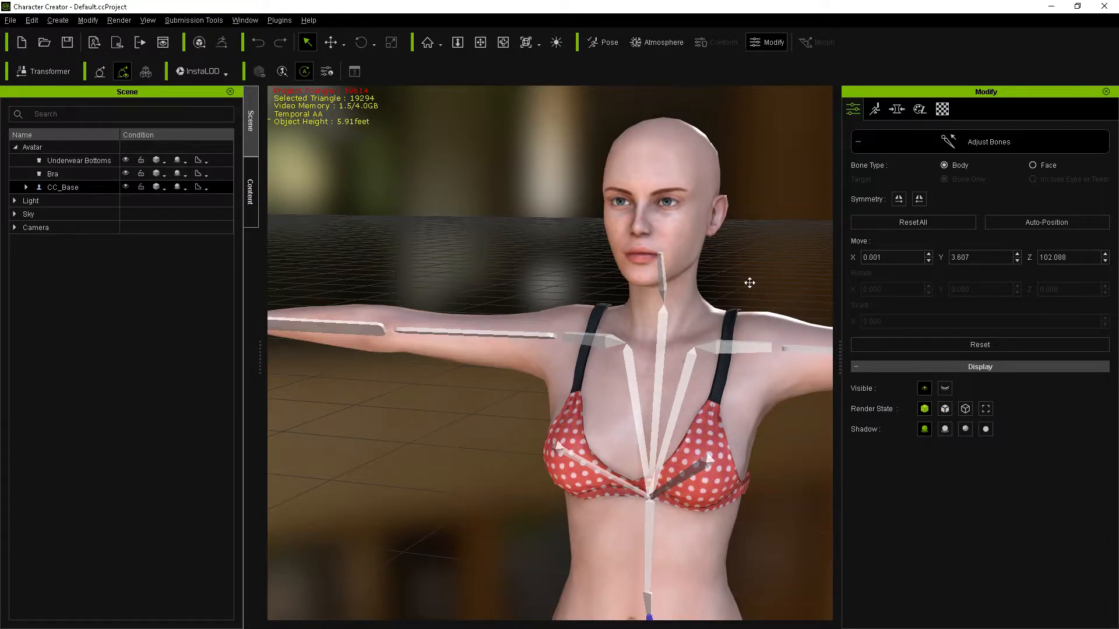
{"action": "middle_click_drag", "start_coordinate": [747, 282], "coordinate": [561, 225]}
{"action": "middle_click_drag", "start_coordinate": [634, 408], "coordinate": [695, 406]}
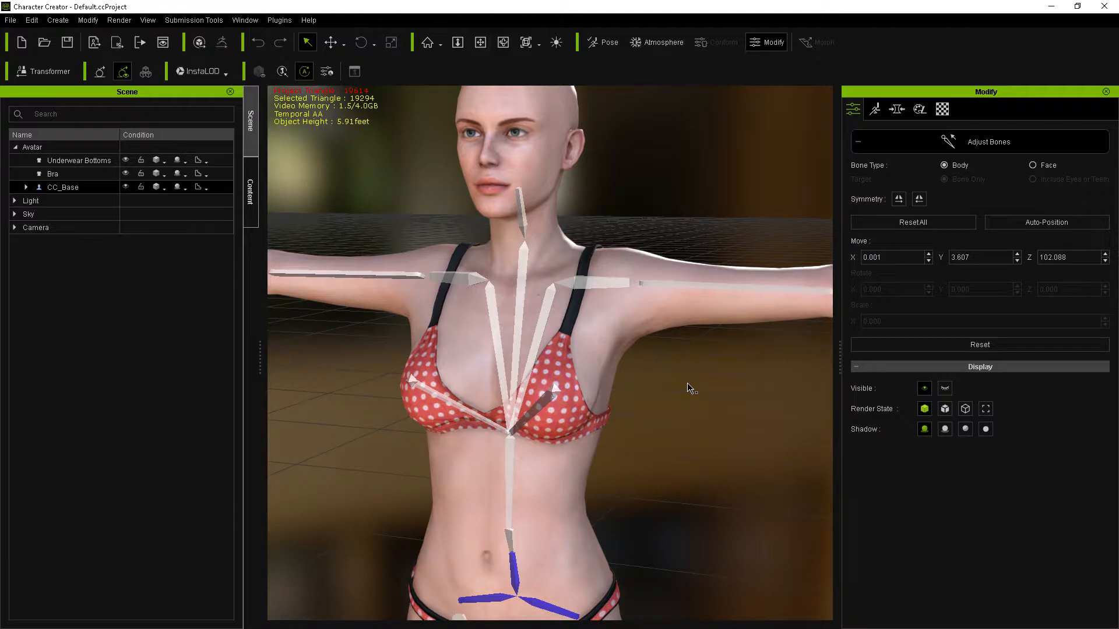
{"action": "left_click", "coordinate": [972, 145]}
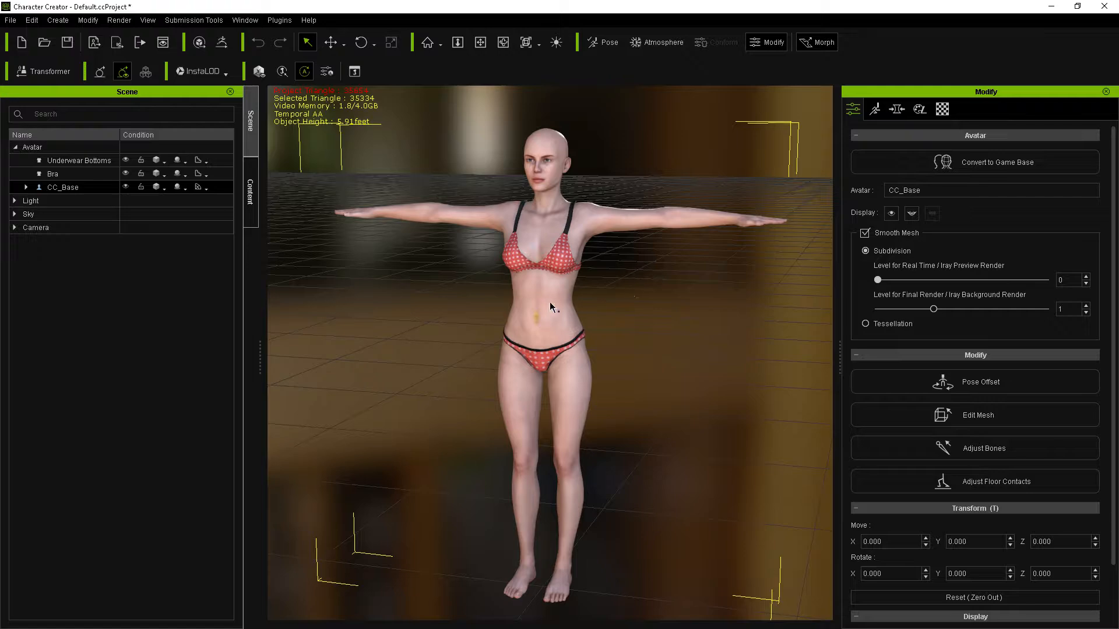
Step: Try to shorten the avatar's legs, lower torso and arms by morphing the body parts directly in the viewport
{"action": "left_click_drag", "start_coordinate": [568, 499], "coordinate": [571, 590]}
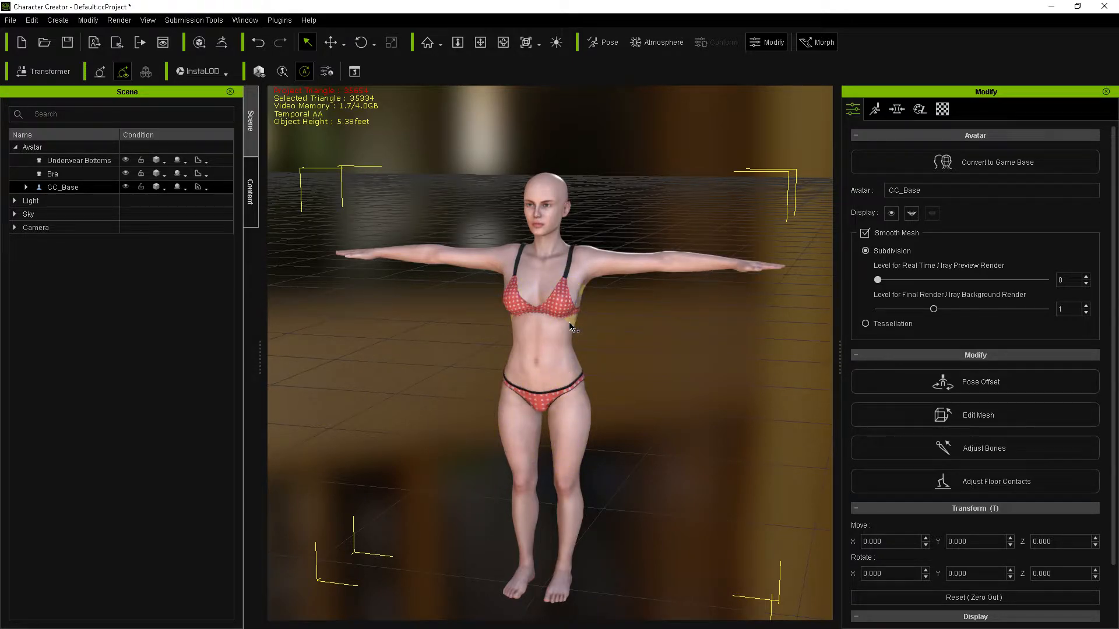
{"action": "left_click_drag", "start_coordinate": [562, 367], "coordinate": [557, 418]}
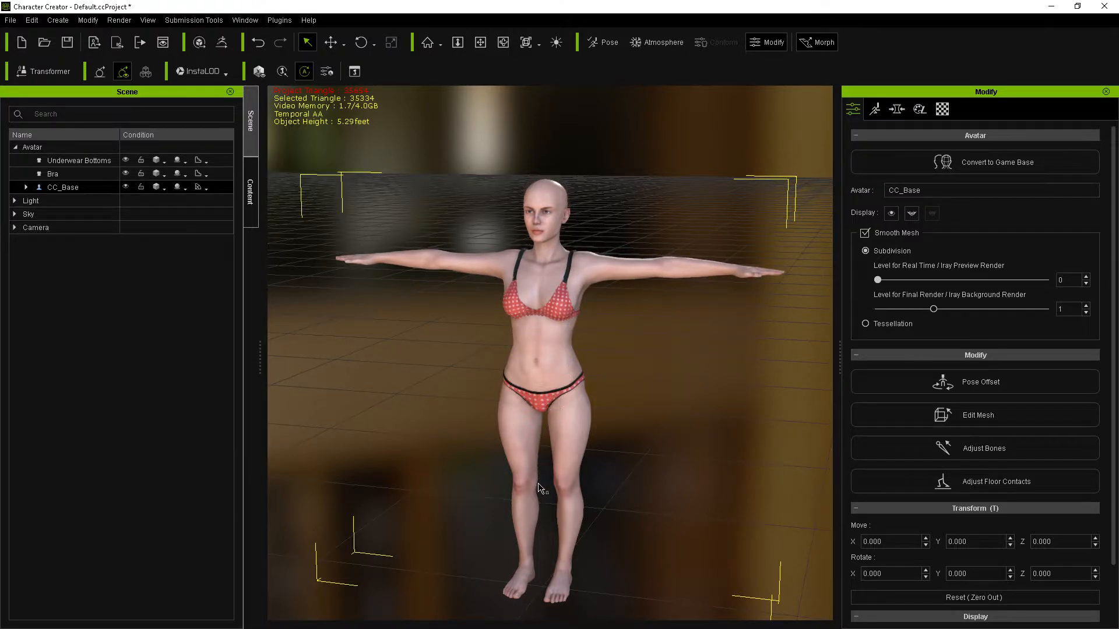
{"action": "left_click_drag", "start_coordinate": [632, 268], "coordinate": [577, 266]}
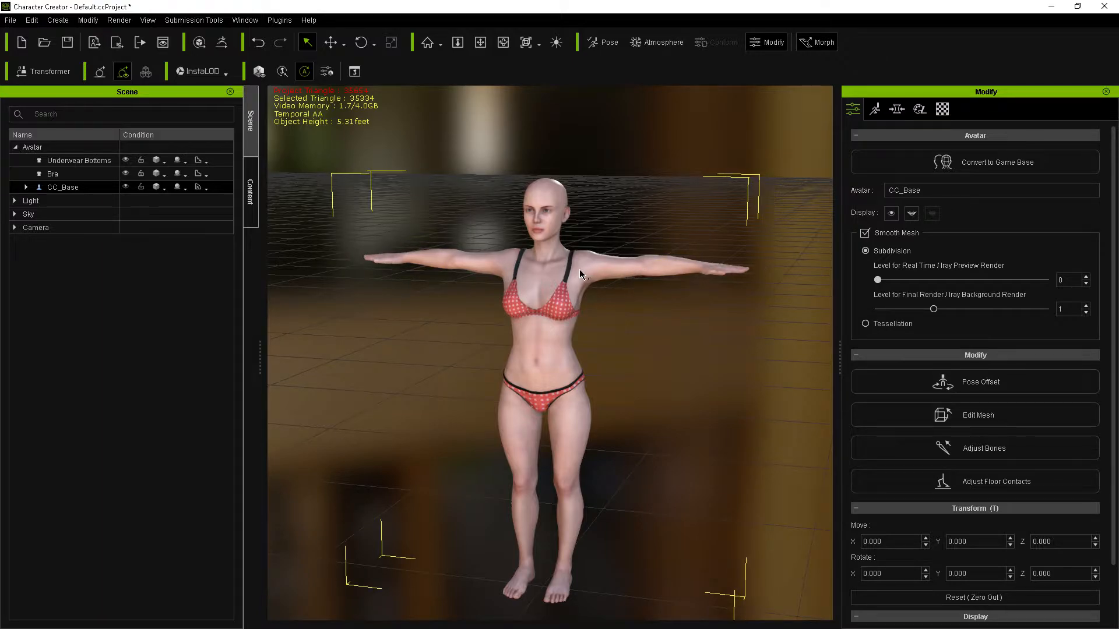
{"action": "mouse_move", "coordinate": [740, 417]}
{"action": "right_mouse_down"}
{"action": "mouse_move", "coordinate": [527, 421]}
{"action": "mouse_move", "coordinate": [742, 416]}
{"action": "right_mouse_up"}
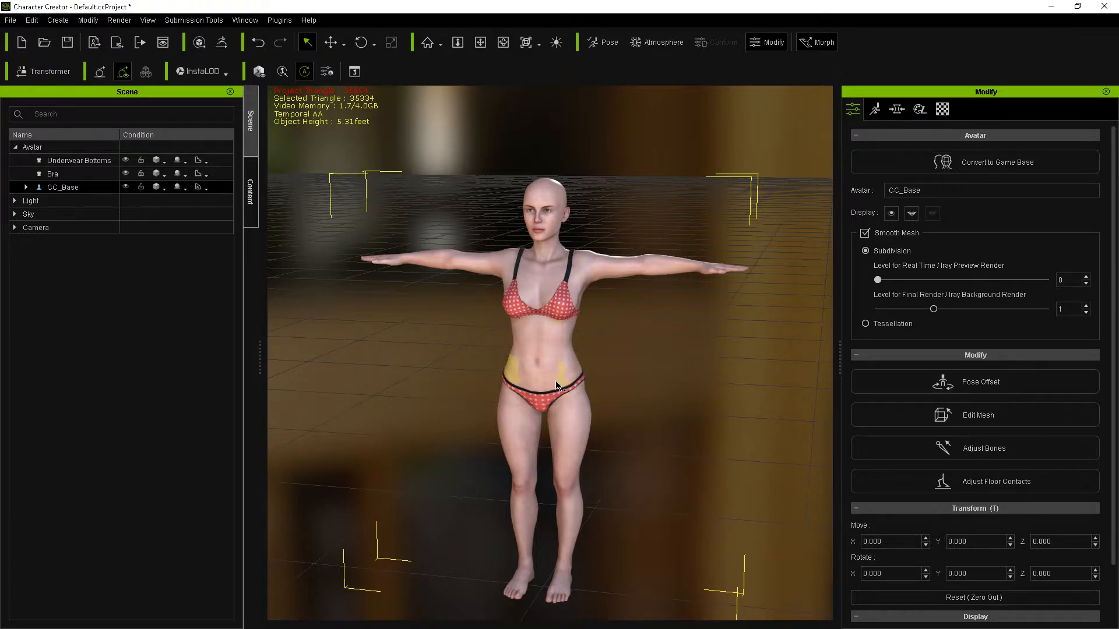
{"action": "scroll", "coordinate": [582, 353], "scroll_direction": "up", "scroll_amount": 2}
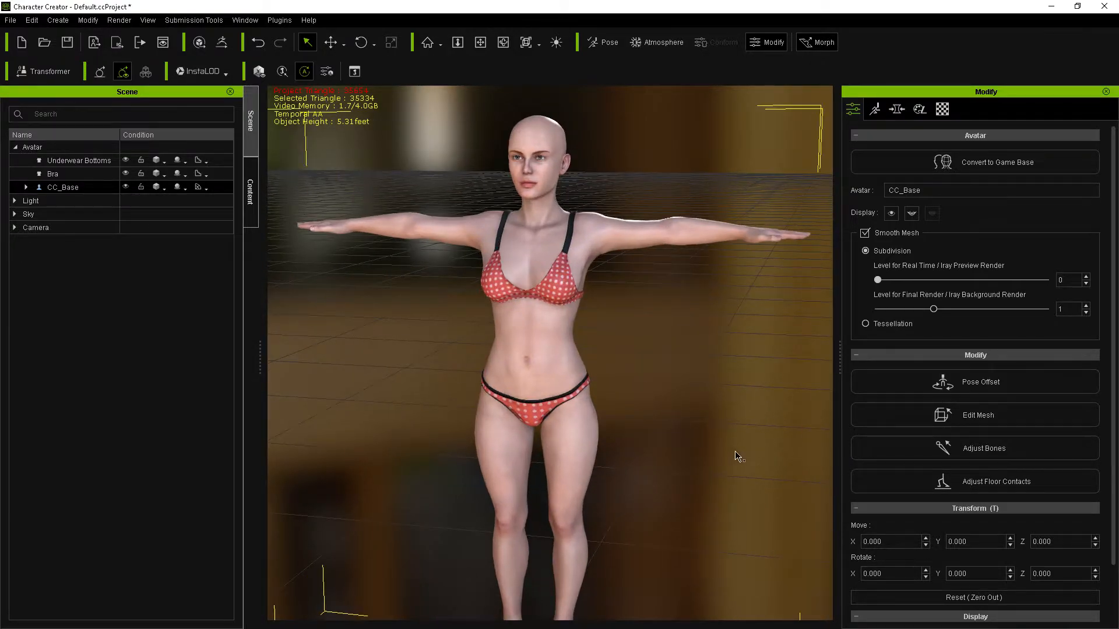
{"action": "middle_click_drag", "start_coordinate": [648, 473], "coordinate": [701, 451]}
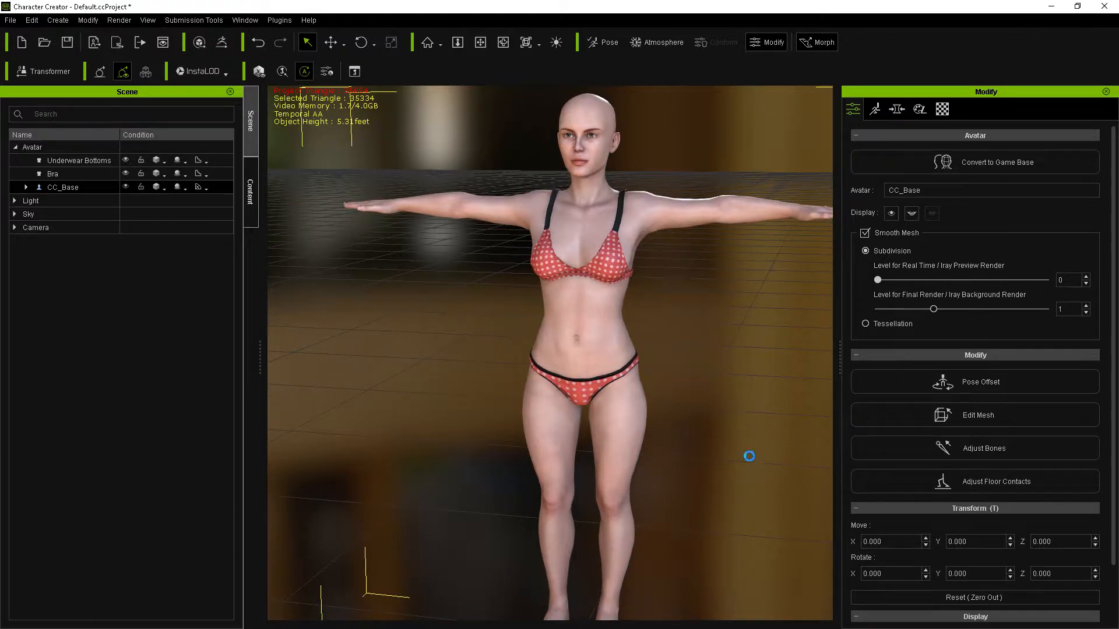
Step: Undo all the direct leg, torso and arm morphs to restore the avatar's original proportions
{"action": "key", "text": "ctrl+z"}
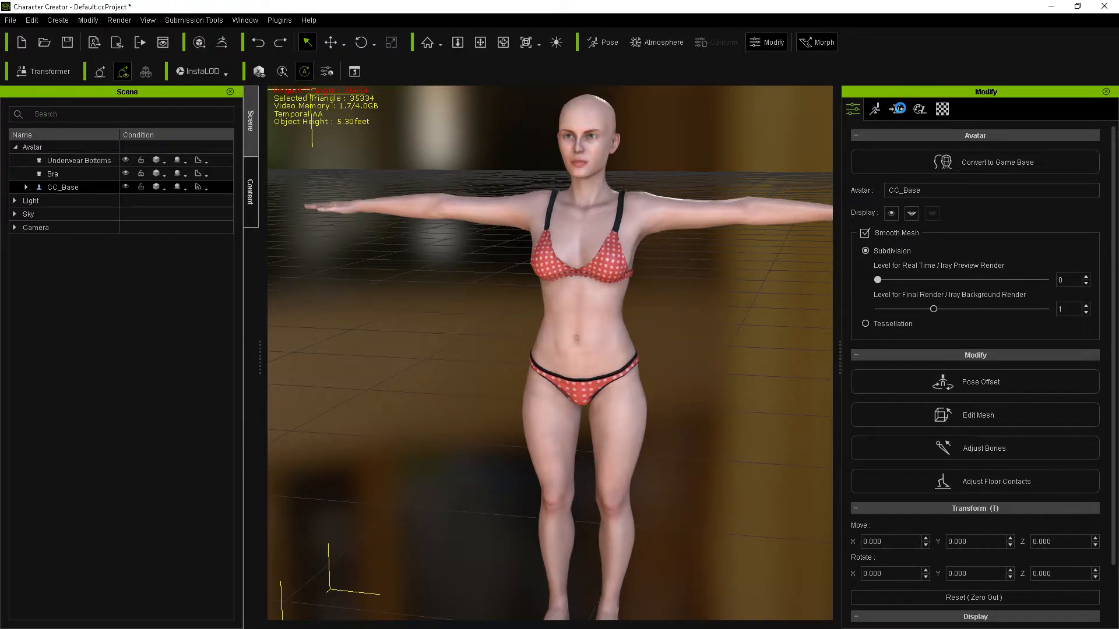
{"action": "scroll", "coordinate": [659, 357], "scroll_direction": "down", "scroll_amount": 2}
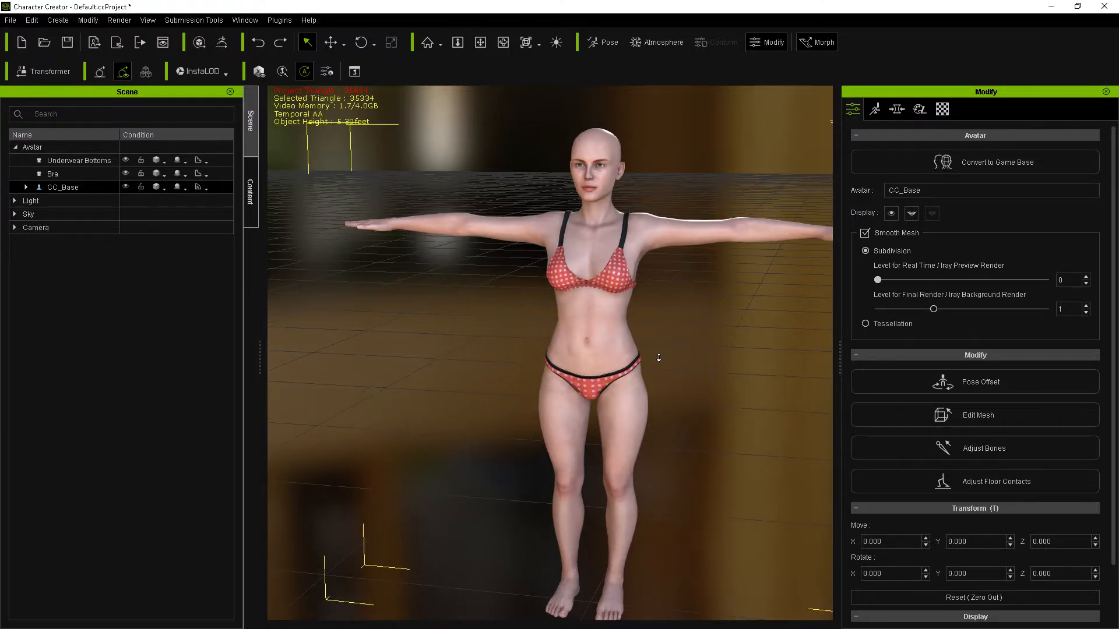
{"action": "scroll", "coordinate": [659, 358], "scroll_direction": "down", "scroll_amount": 1}
{"action": "key", "text": "ctrl+z"}
{"action": "key", "text": "ctrl+z"}
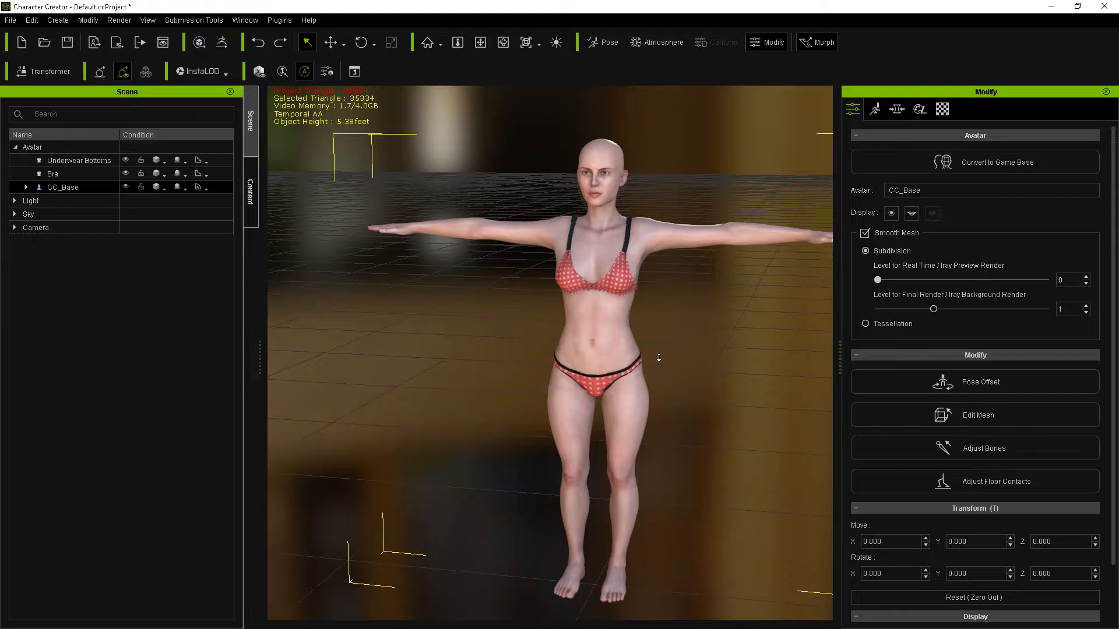
{"action": "key", "text": "ctrl+z"}
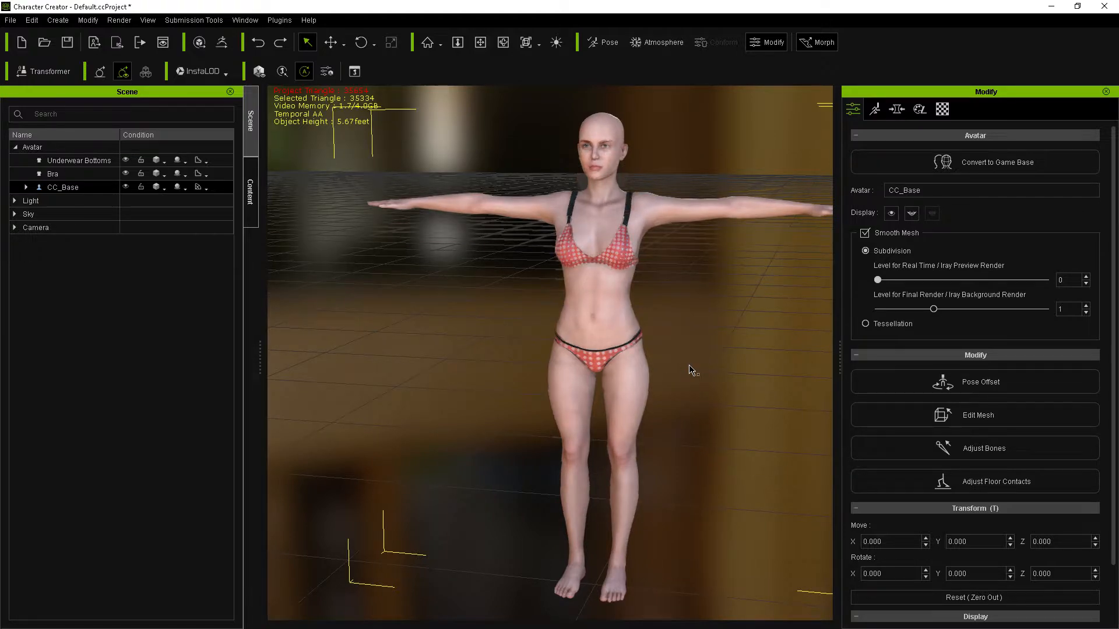
{"action": "key", "text": "ctrl+z"}
{"action": "key", "text": "ctrl+z"}
{"action": "right_click_drag", "start_coordinate": [740, 353], "coordinate": [712, 345]}
{"action": "middle_click_drag", "start_coordinate": [712, 344], "coordinate": [632, 410]}
{"action": "right_click_drag", "start_coordinate": [639, 399], "coordinate": [773, 379]}
{"action": "middle_click_drag", "start_coordinate": [434, 210], "coordinate": [448, 174]}
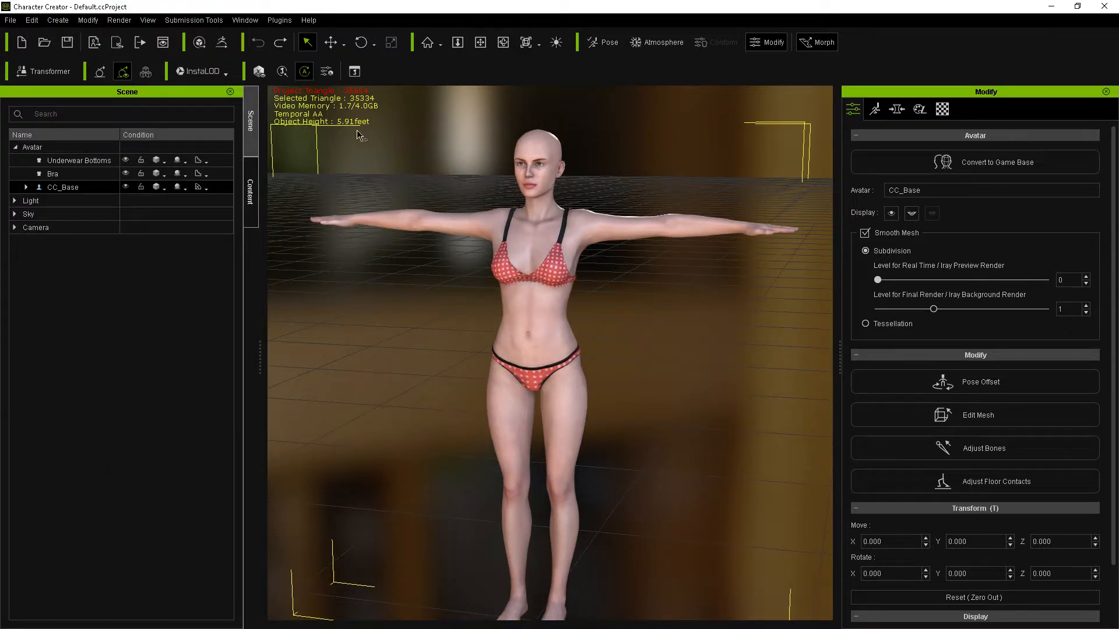
Step: Display the avatar's morph sliders, browse the Actor and Body categories, and show the Full Body morphs
{"action": "left_click", "coordinate": [876, 109]}
{"action": "left_click", "coordinate": [920, 110]}
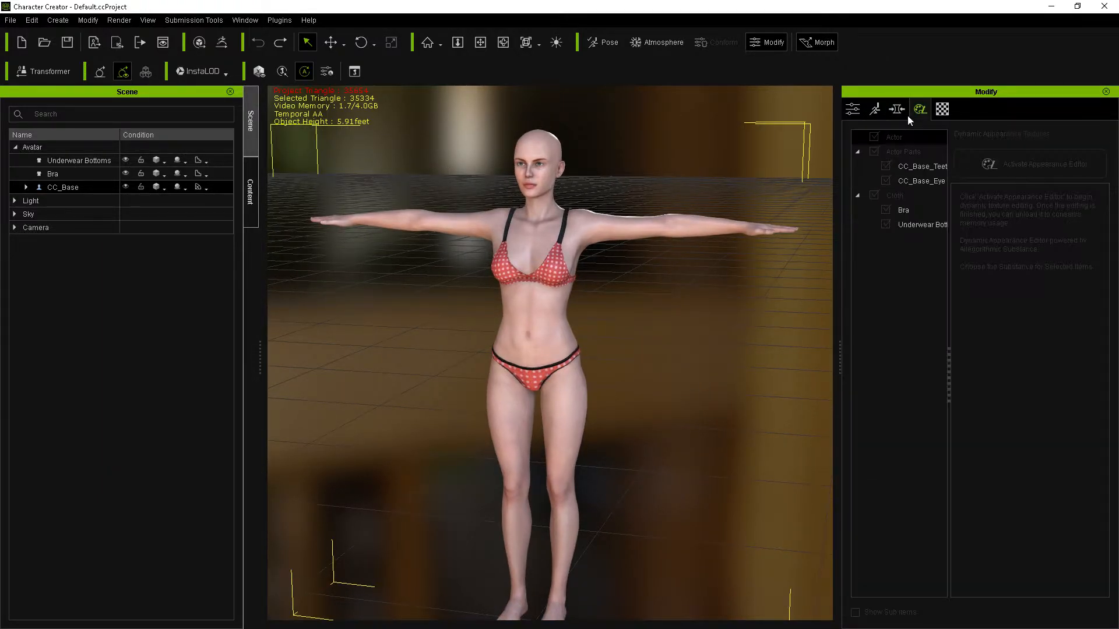
{"action": "left_click", "coordinate": [899, 111]}
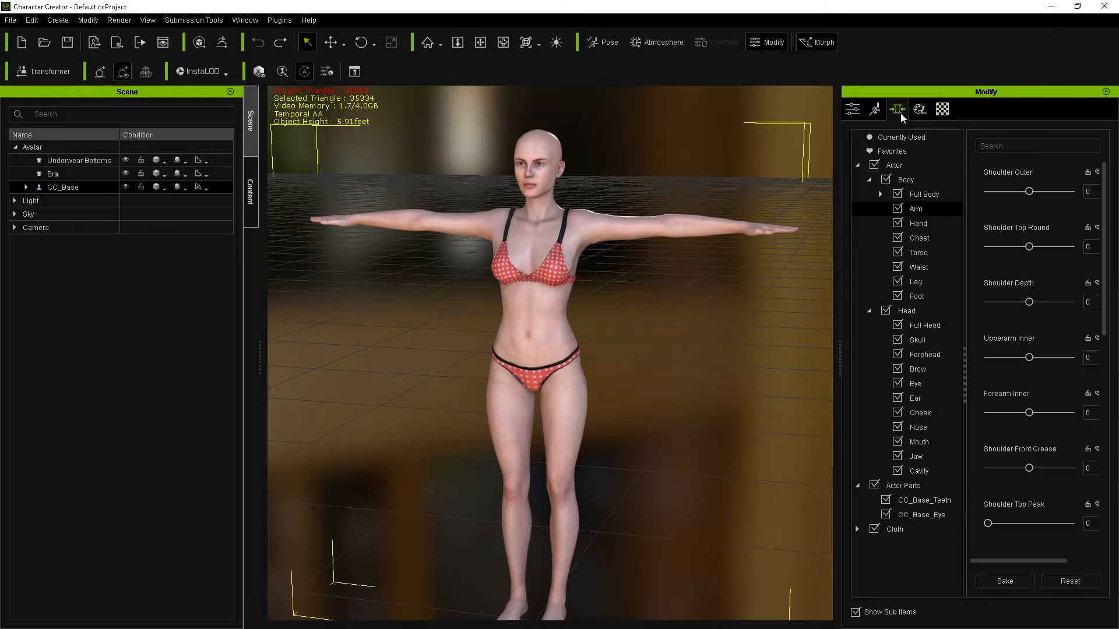
{"action": "left_click", "coordinate": [909, 176]}
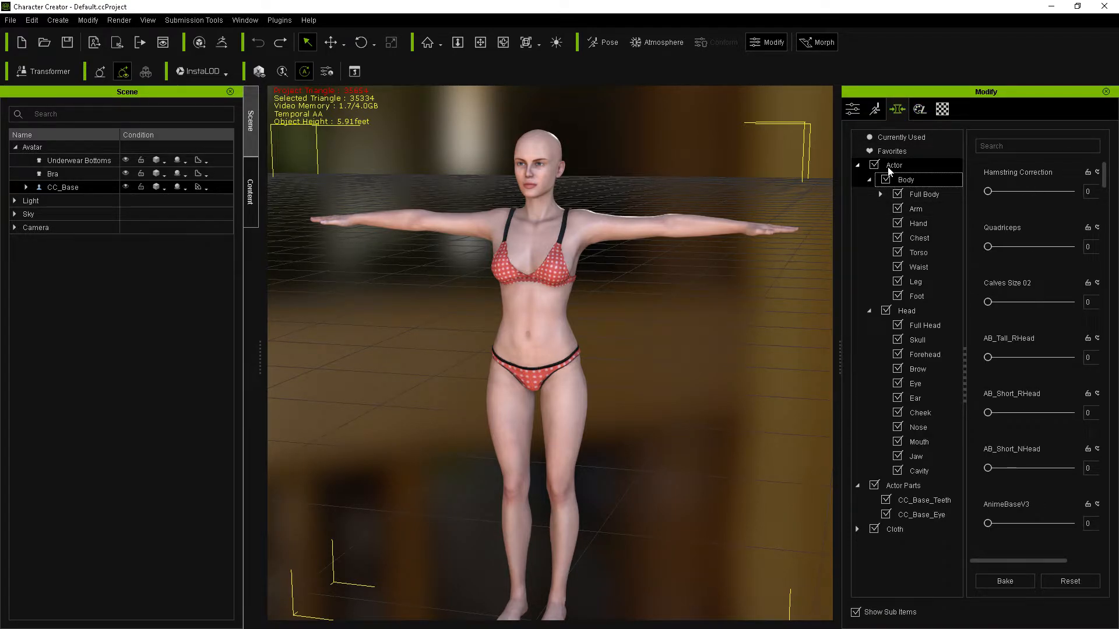
{"action": "left_click", "coordinate": [889, 167]}
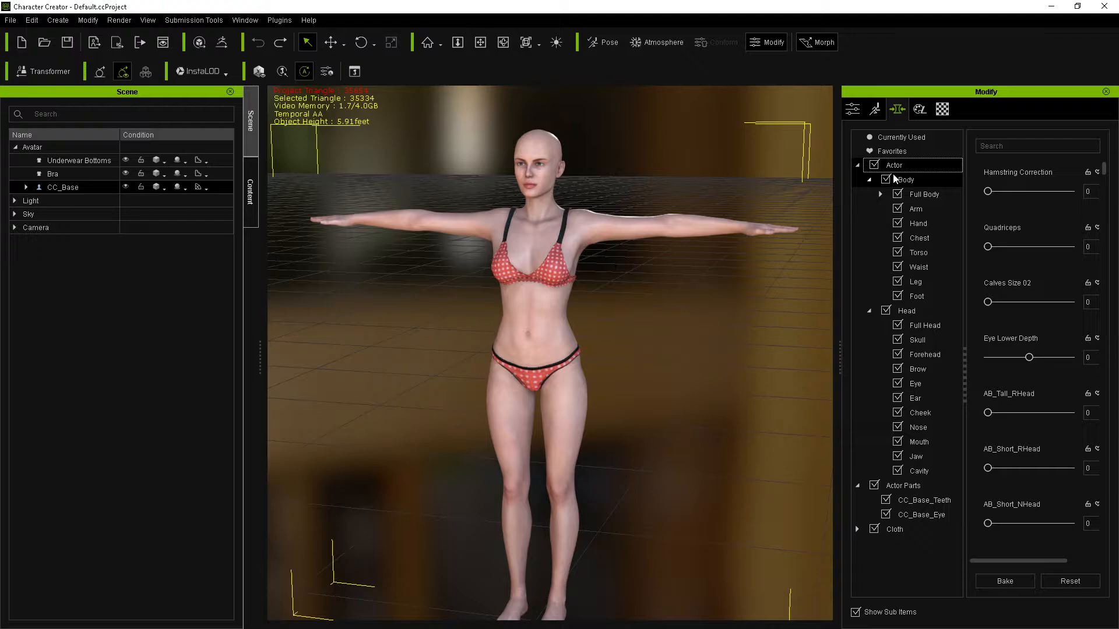
{"action": "left_click", "coordinate": [895, 176]}
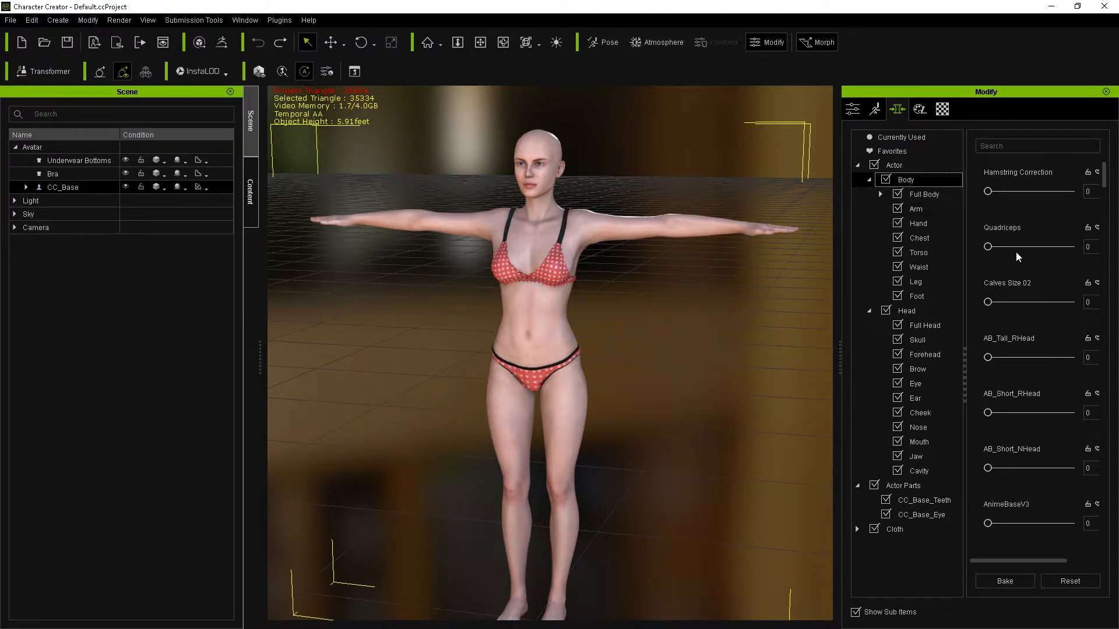
{"action": "scroll", "coordinate": [995, 345], "scroll_direction": "down", "scroll_amount": 5}
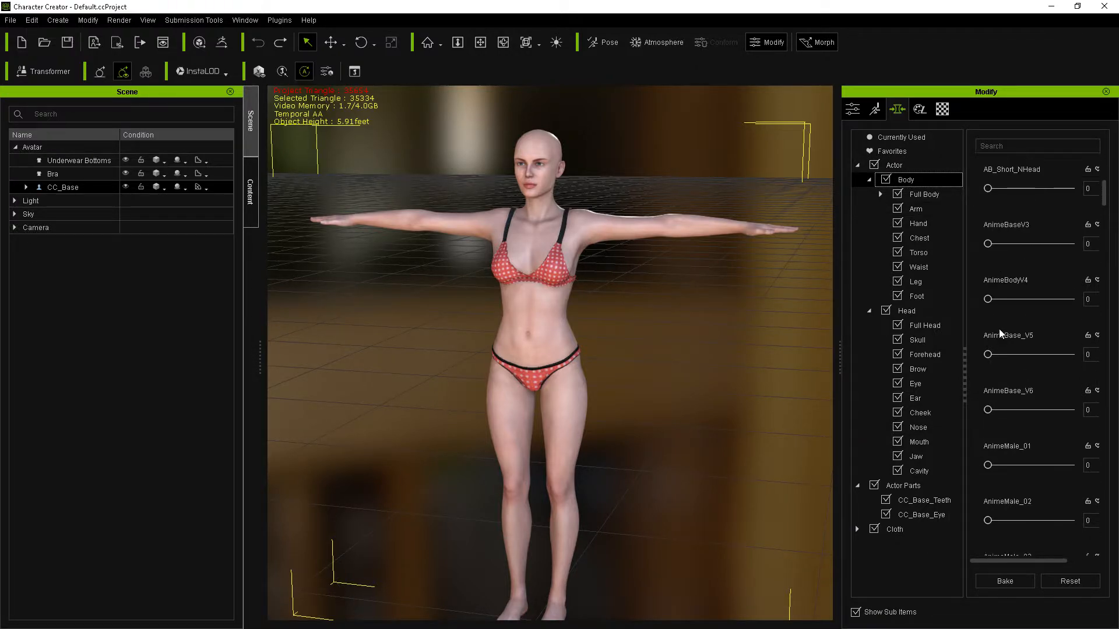
{"action": "left_click", "coordinate": [939, 194]}
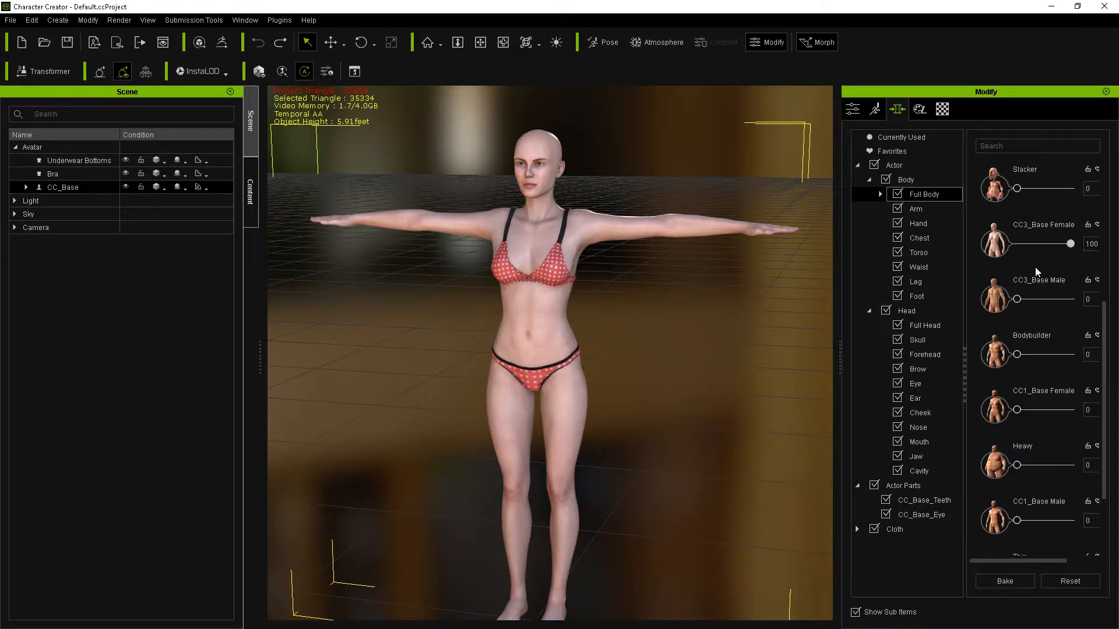
{"action": "scroll", "coordinate": [1035, 270], "scroll_direction": "up", "scroll_amount": 2}
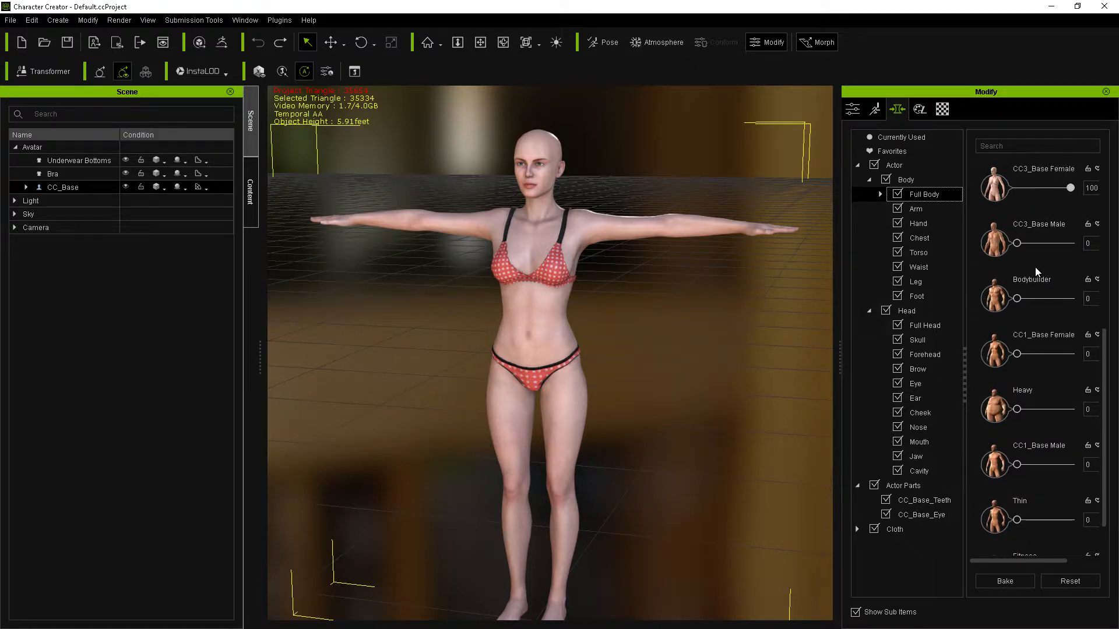
{"action": "scroll", "coordinate": [1035, 269], "scroll_direction": "up", "scroll_amount": 4}
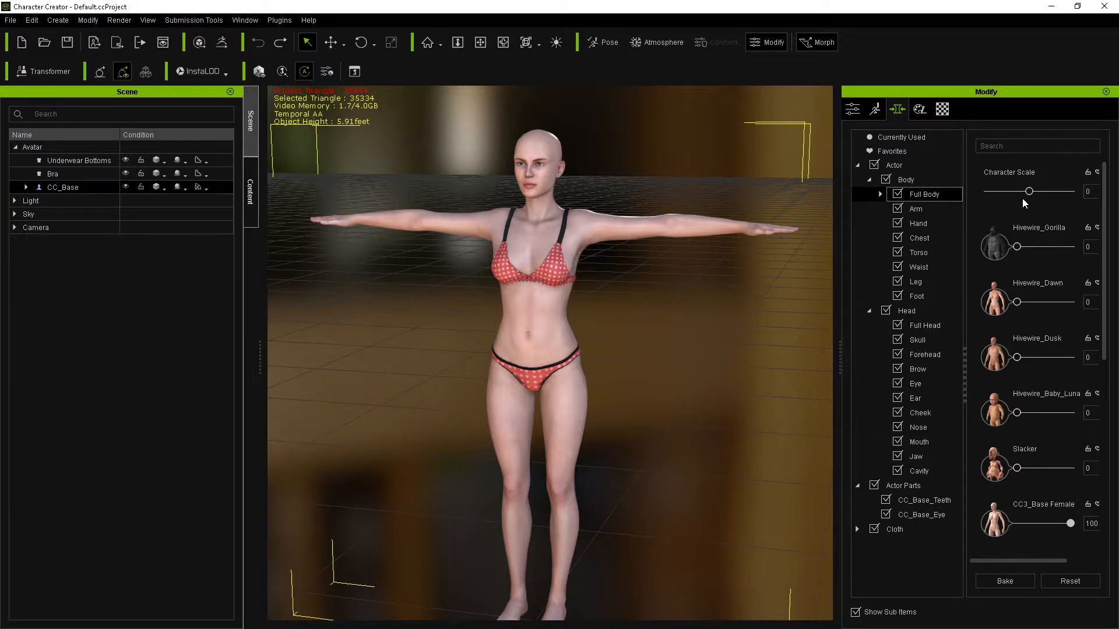
Step: Reduce the avatar's overall size by setting the Character Scale morph to -27
{"action": "left_click_drag", "start_coordinate": [1029, 191], "coordinate": [1020, 191]}
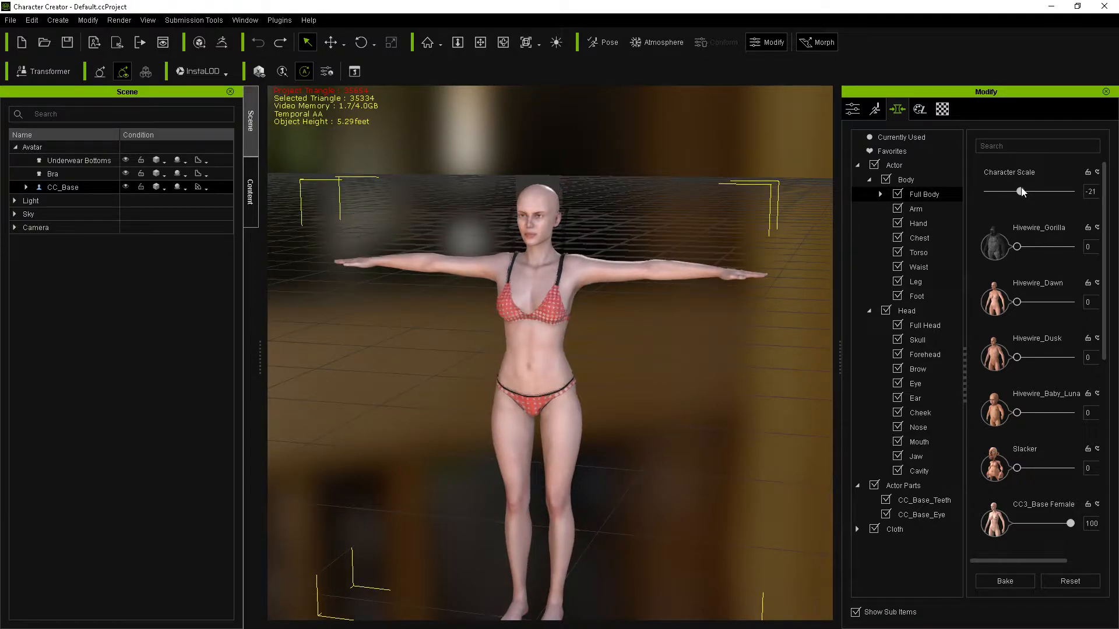
{"action": "left_click", "coordinate": [1018, 191]}
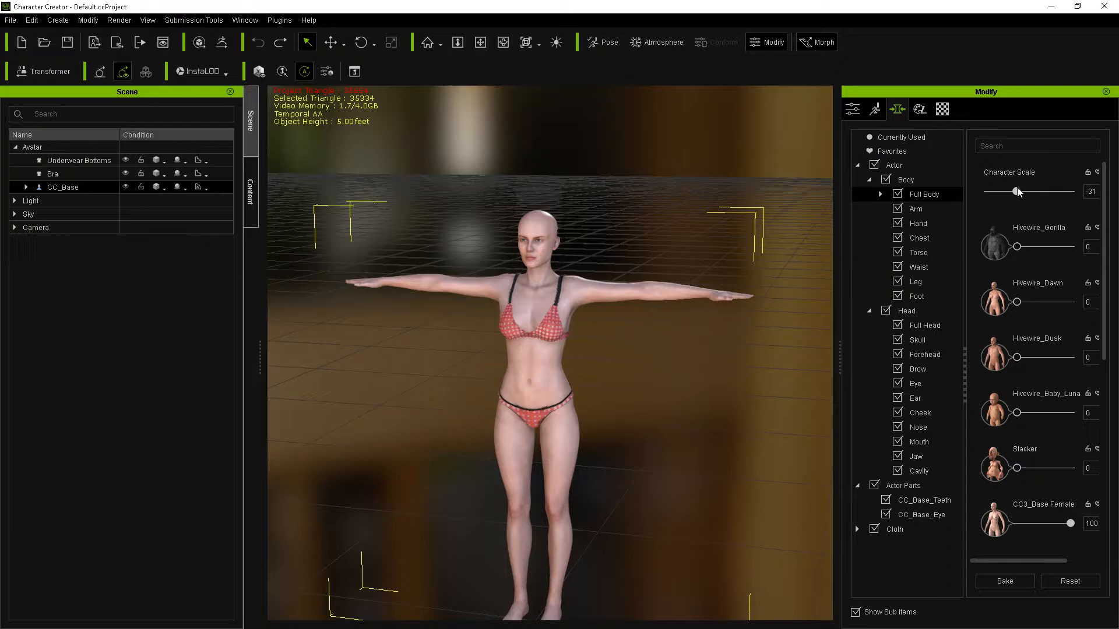
{"action": "left_click_drag", "start_coordinate": [1018, 191], "coordinate": [1021, 196]}
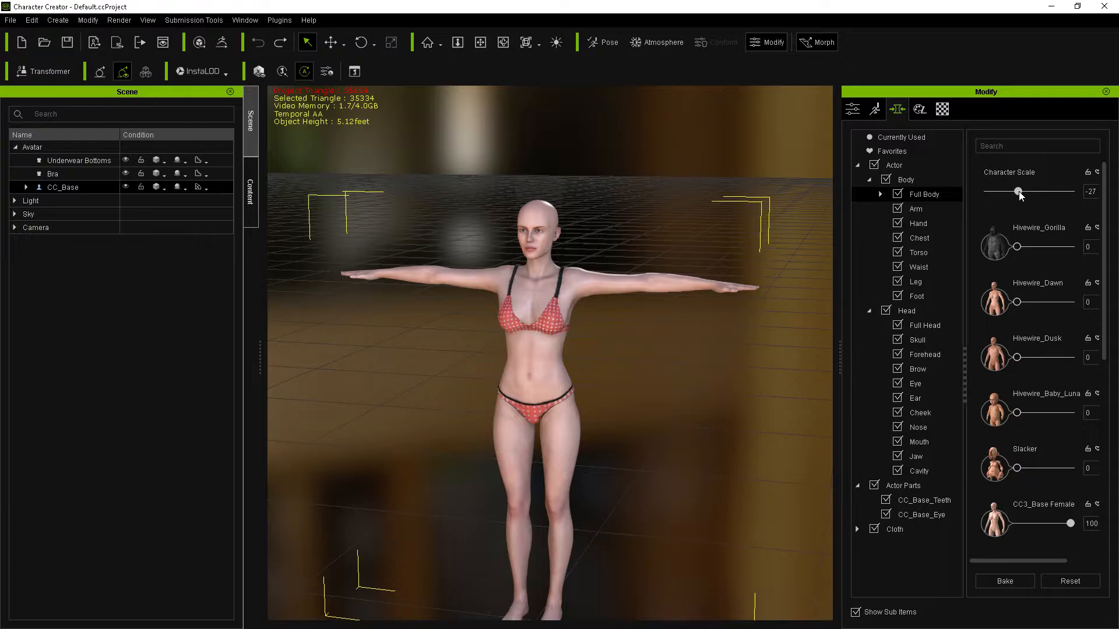
Step: Undo the Character Scale change to restore the avatar's full size
{"action": "mouse_move", "coordinate": [1020, 192]}
{"action": "left_mouse_down"}
{"action": "mouse_move", "coordinate": [1032, 194]}
{"action": "mouse_move", "coordinate": [997, 199]}
{"action": "mouse_move", "coordinate": [1019, 208]}
{"action": "left_mouse_up"}
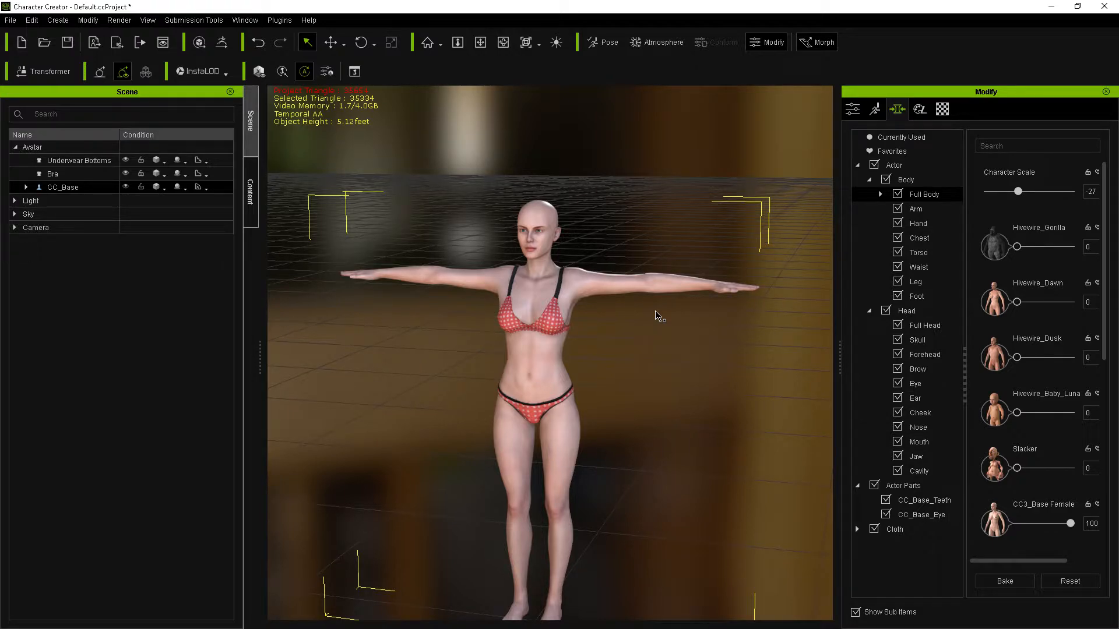
{"action": "key", "text": "ctrl+z"}
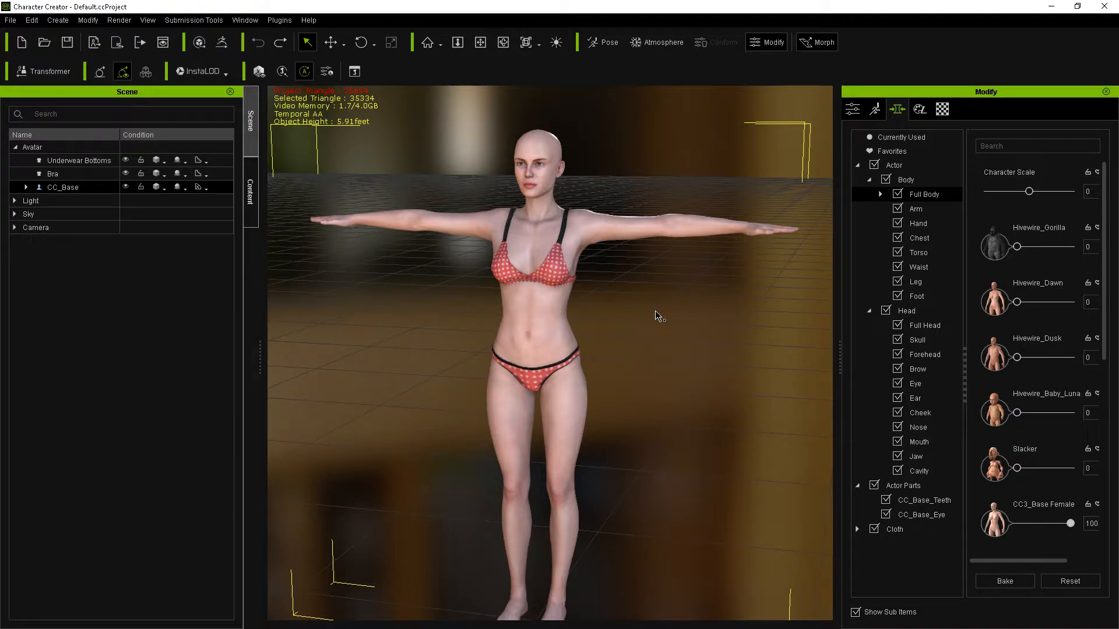
{"action": "left_click", "coordinate": [225, 72]}
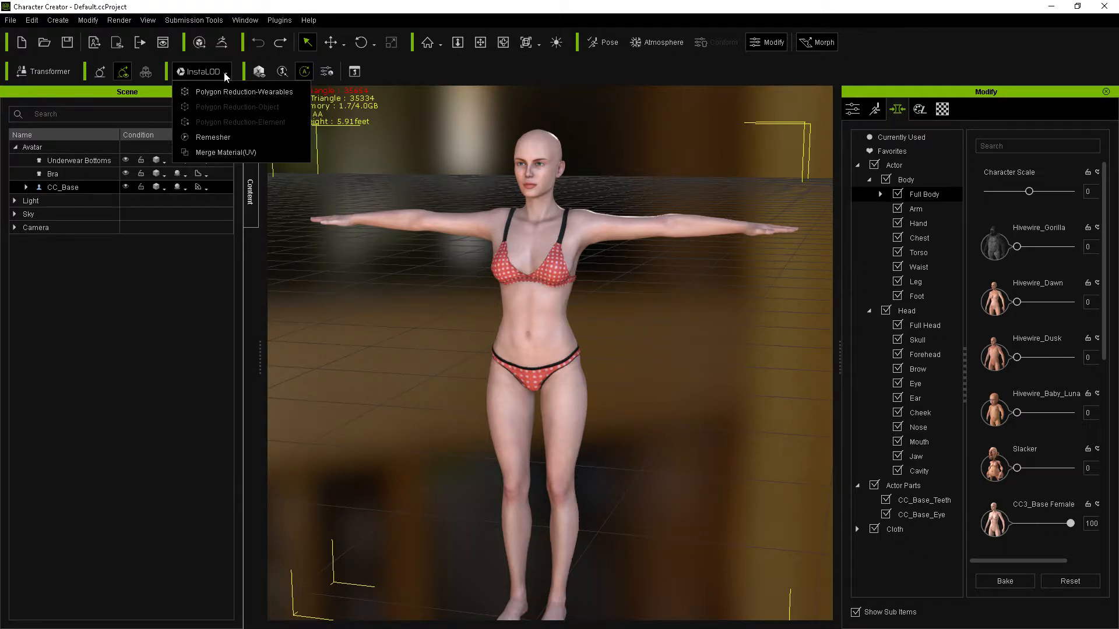
{"action": "left_click", "coordinate": [458, 142]}
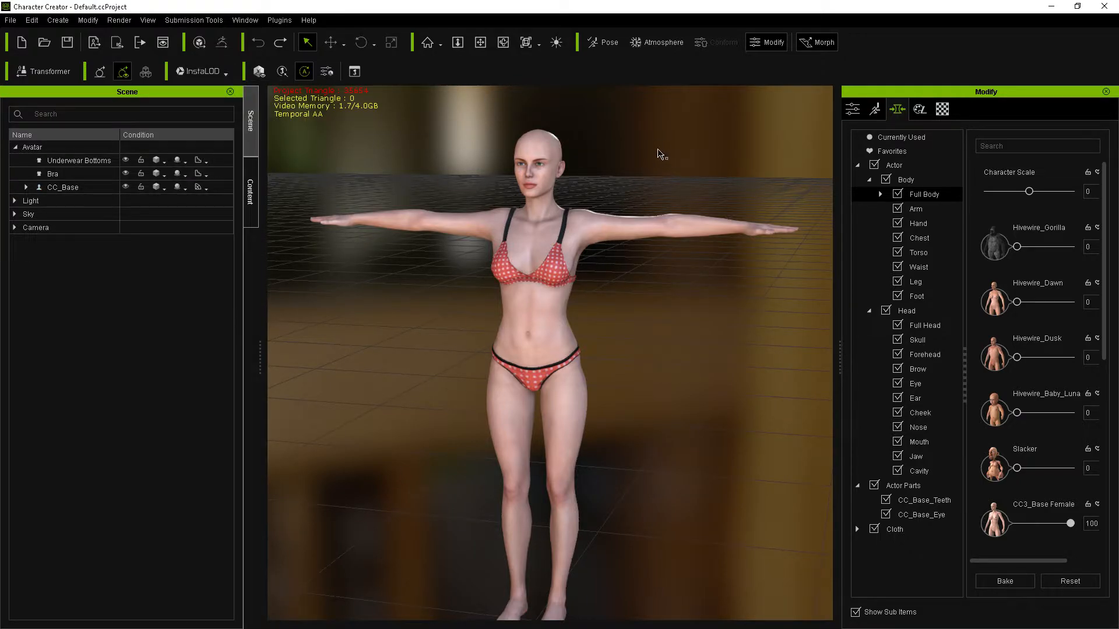
{"action": "scroll", "coordinate": [529, 187], "scroll_direction": "up", "scroll_amount": 6}
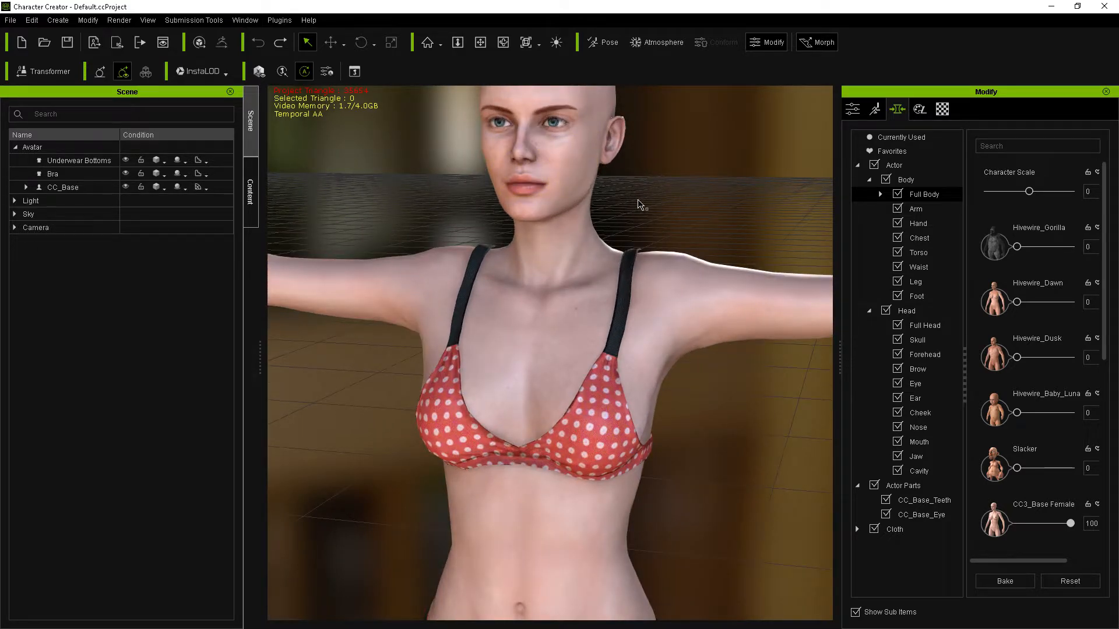
{"action": "left_click", "coordinate": [592, 295]}
{"action": "middle_click_drag", "start_coordinate": [629, 213], "coordinate": [643, 244]}
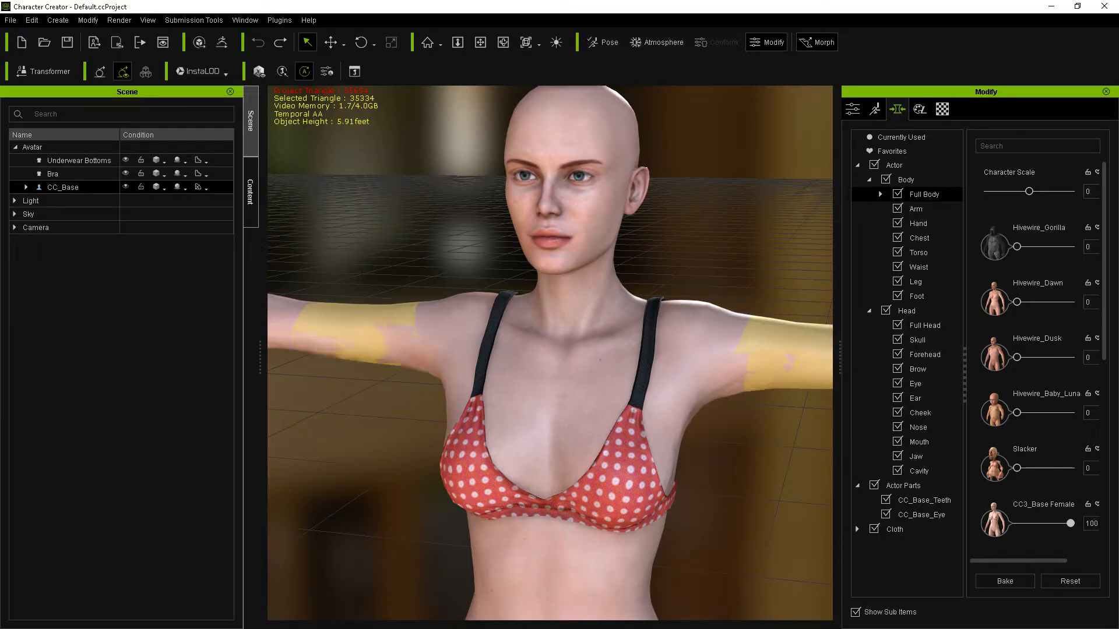
{"action": "left_click", "coordinate": [427, 180]}
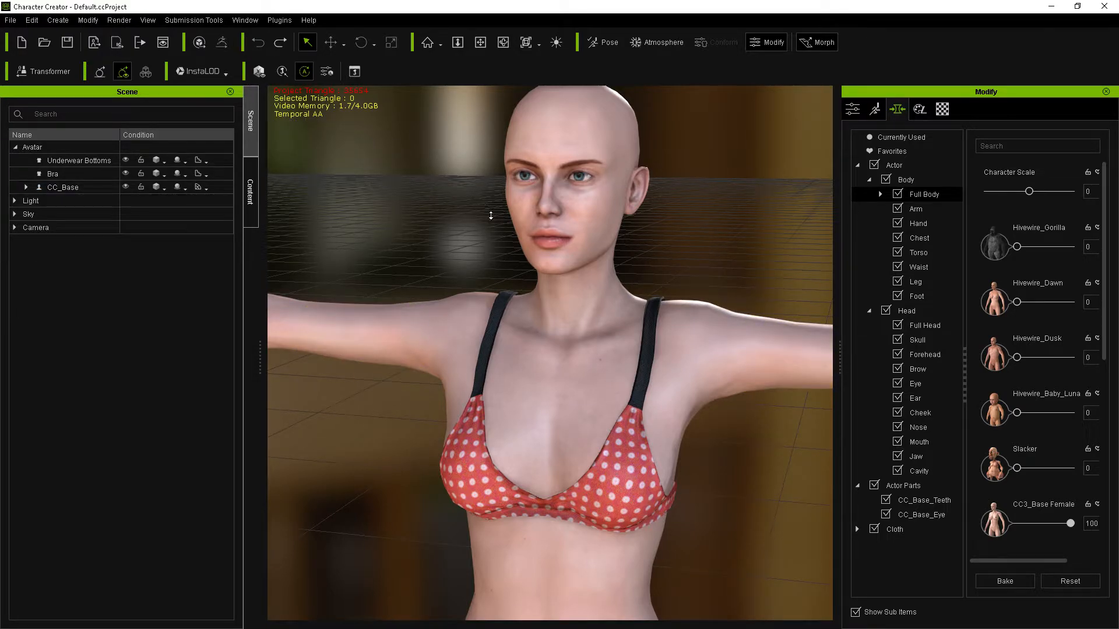
{"action": "scroll", "coordinate": [491, 233], "scroll_direction": "down", "scroll_amount": 2}
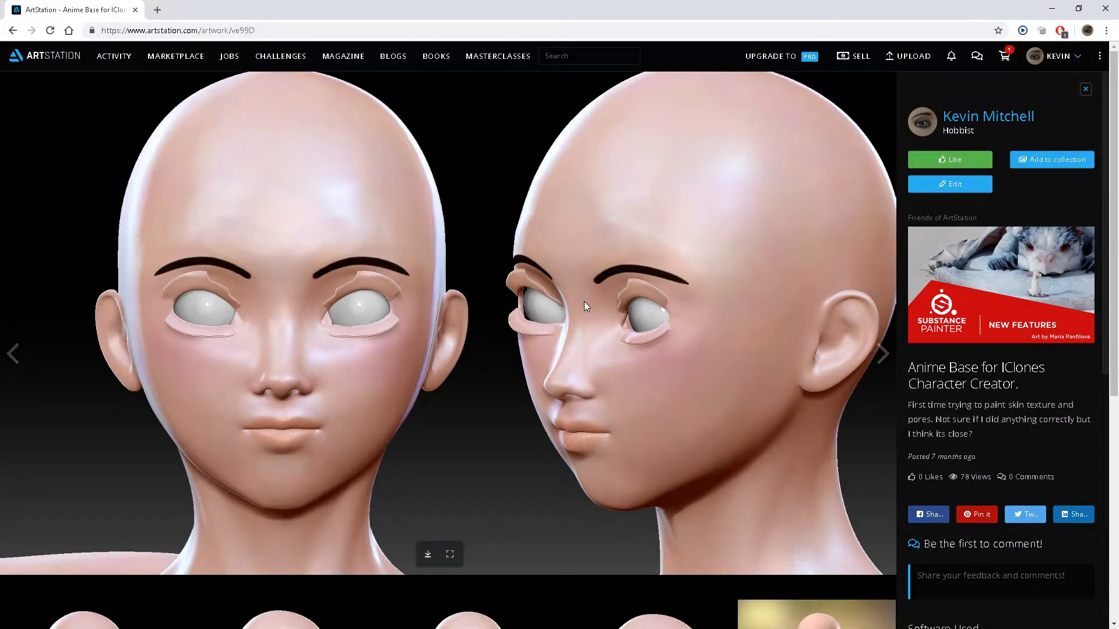
Step: Examine the anime base head and body renders on the ArtStation artwork page, and switch back to Character Creator
{"action": "scroll", "coordinate": [583, 300], "scroll_direction": "down", "scroll_amount": 7}
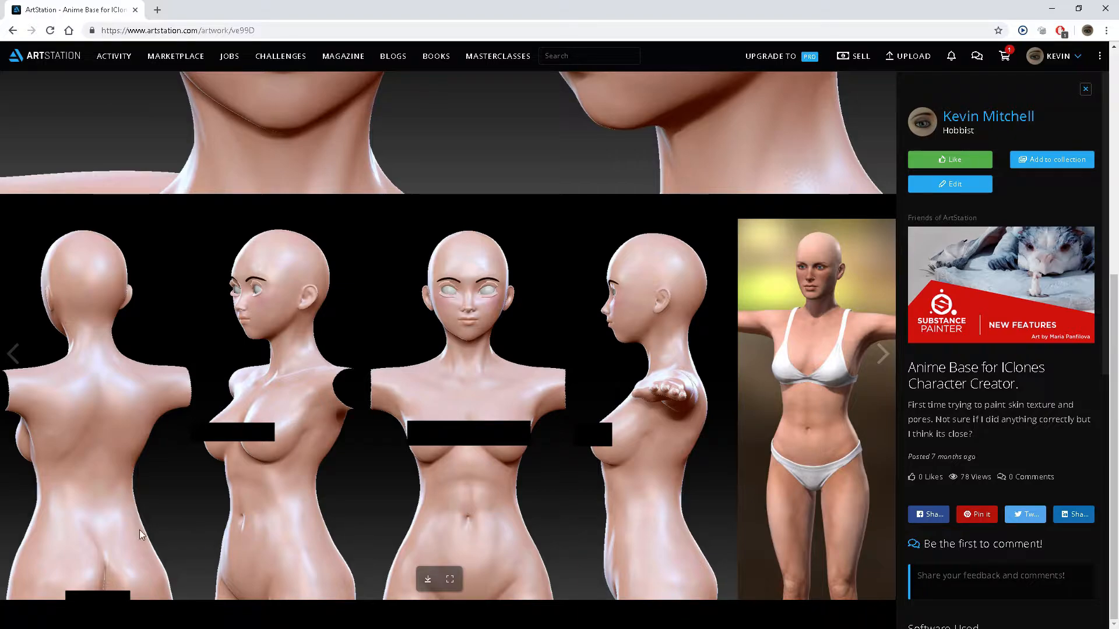
{"action": "scroll", "coordinate": [111, 482], "scroll_direction": "up", "scroll_amount": 5}
{"action": "scroll", "coordinate": [194, 477], "scroll_direction": "down", "scroll_amount": 5}
{"action": "scroll", "coordinate": [688, 362], "scroll_direction": "up", "scroll_amount": 2}
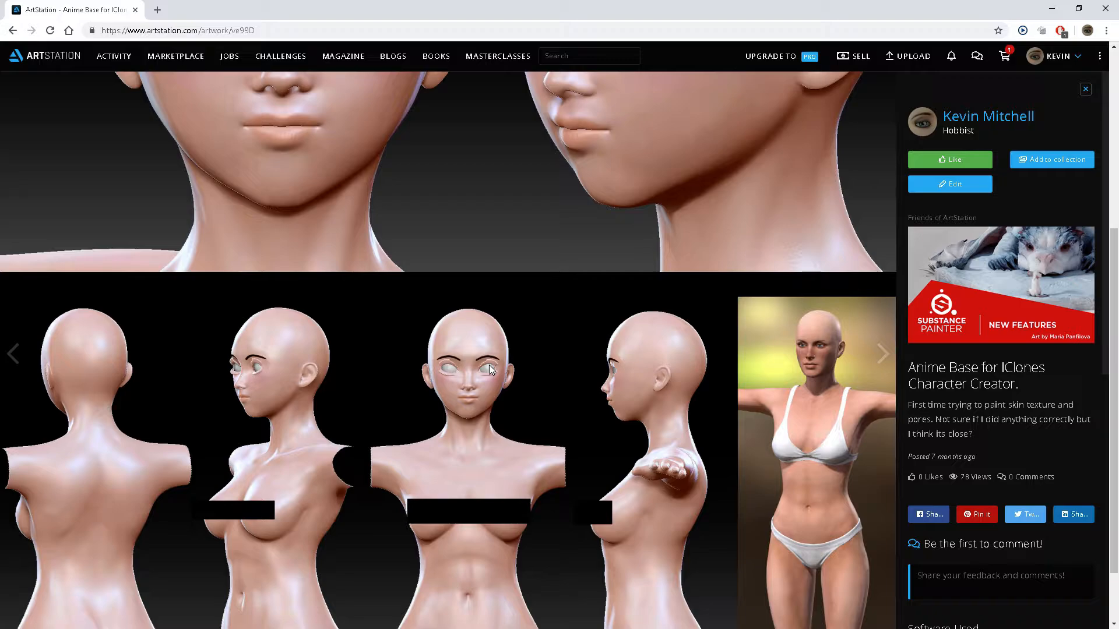
{"action": "left_click", "coordinate": [1051, 8]}
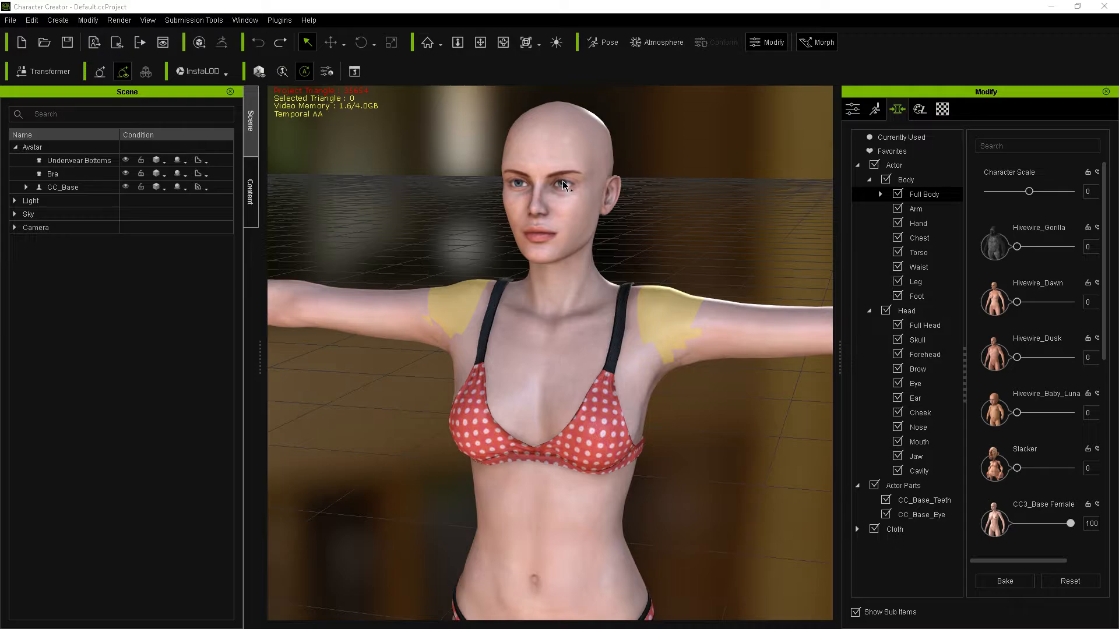
Step: Select the avatar's eye region on the face and enlarge the eyes by morphing them directly in the viewport
{"action": "left_click", "coordinate": [575, 177]}
{"action": "left_click", "coordinate": [575, 177]}
{"action": "scroll", "coordinate": [573, 177], "scroll_direction": "up", "scroll_amount": 5}
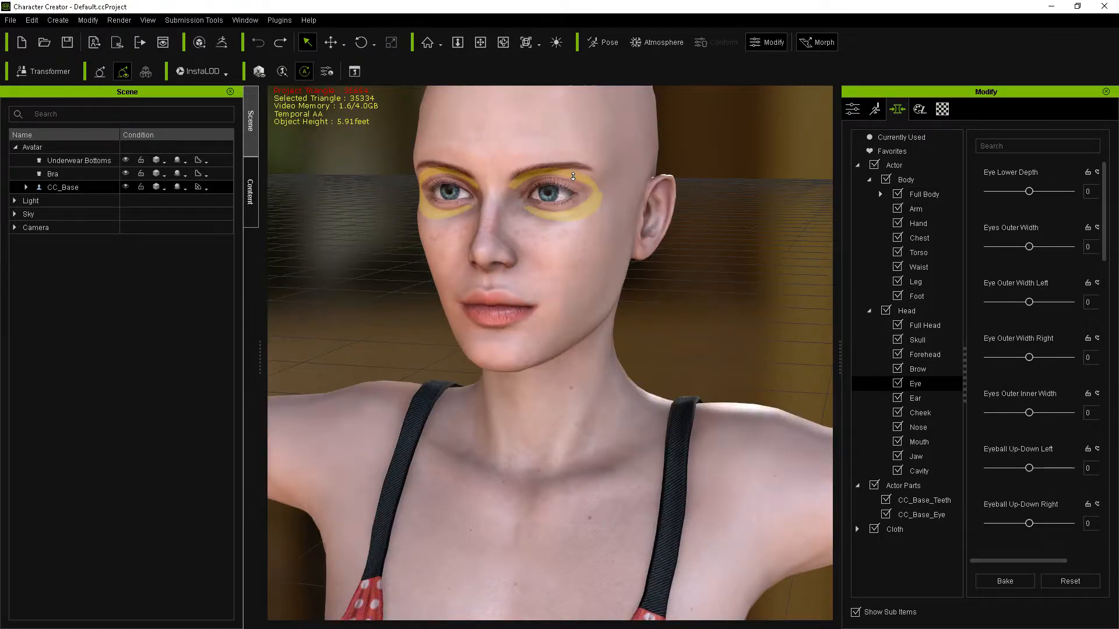
{"action": "scroll", "coordinate": [573, 177], "scroll_direction": "up", "scroll_amount": 2}
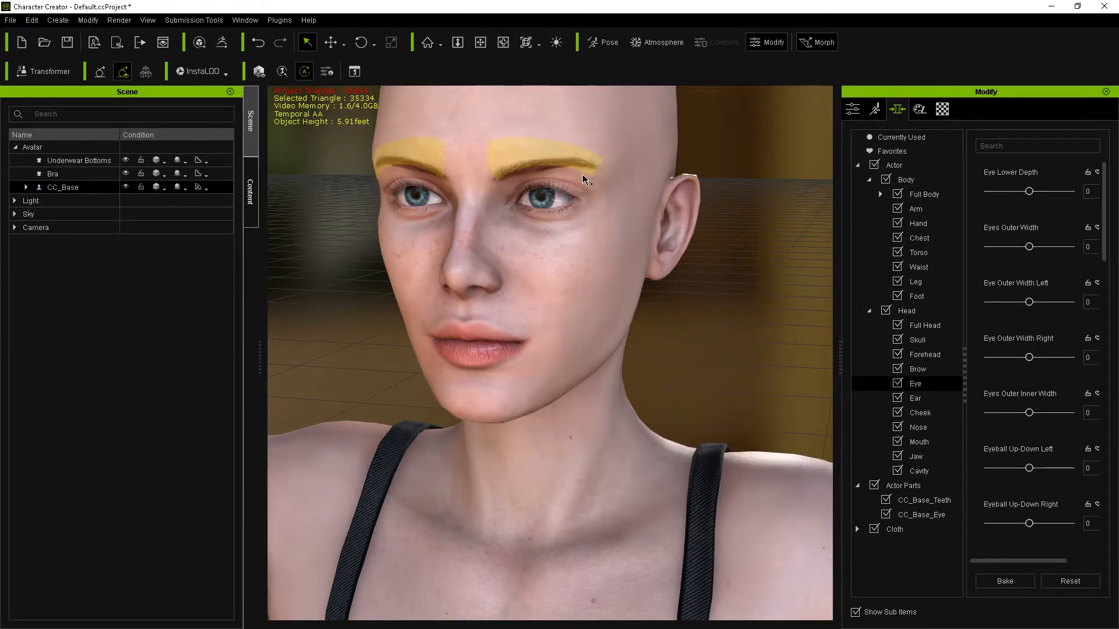
{"action": "left_click_drag", "start_coordinate": [575, 177], "coordinate": [578, 211]}
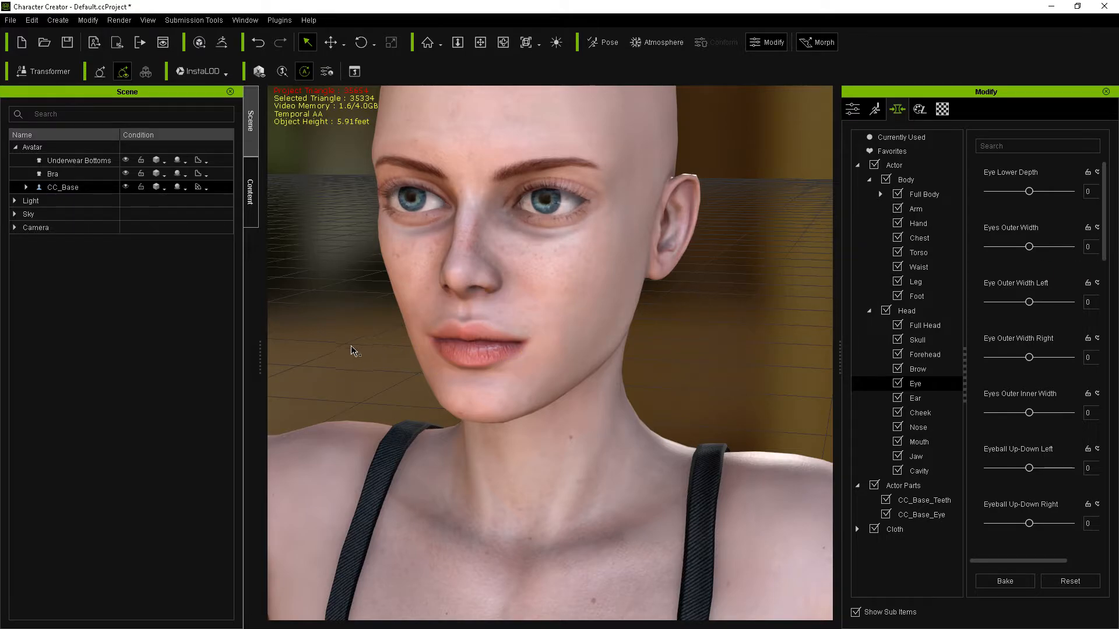
Step: Reshape the avatar's nose directly on the face, bringing Nose Width to -66 and Nose Tip Height to -2
{"action": "right_click_drag", "start_coordinate": [297, 328], "coordinate": [376, 256]}
{"action": "right_click_drag", "start_coordinate": [376, 311], "coordinate": [644, 257]}
{"action": "scroll", "coordinate": [647, 249], "scroll_direction": "up", "scroll_amount": 3}
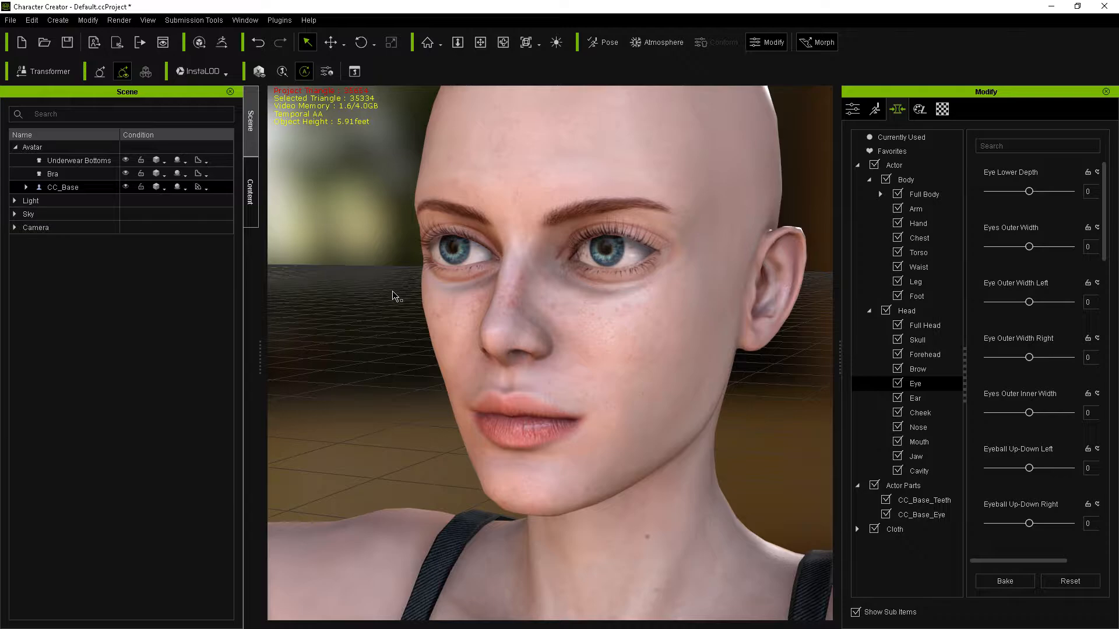
{"action": "right_click_drag", "start_coordinate": [394, 295], "coordinate": [525, 300]}
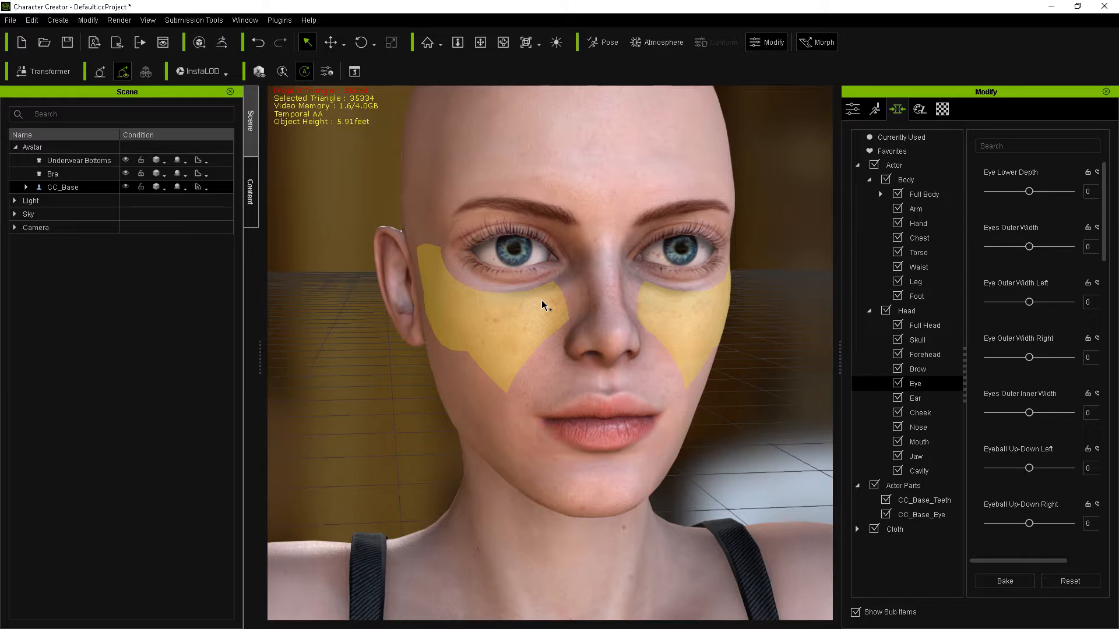
{"action": "middle_click_drag", "start_coordinate": [727, 429], "coordinate": [680, 437]}
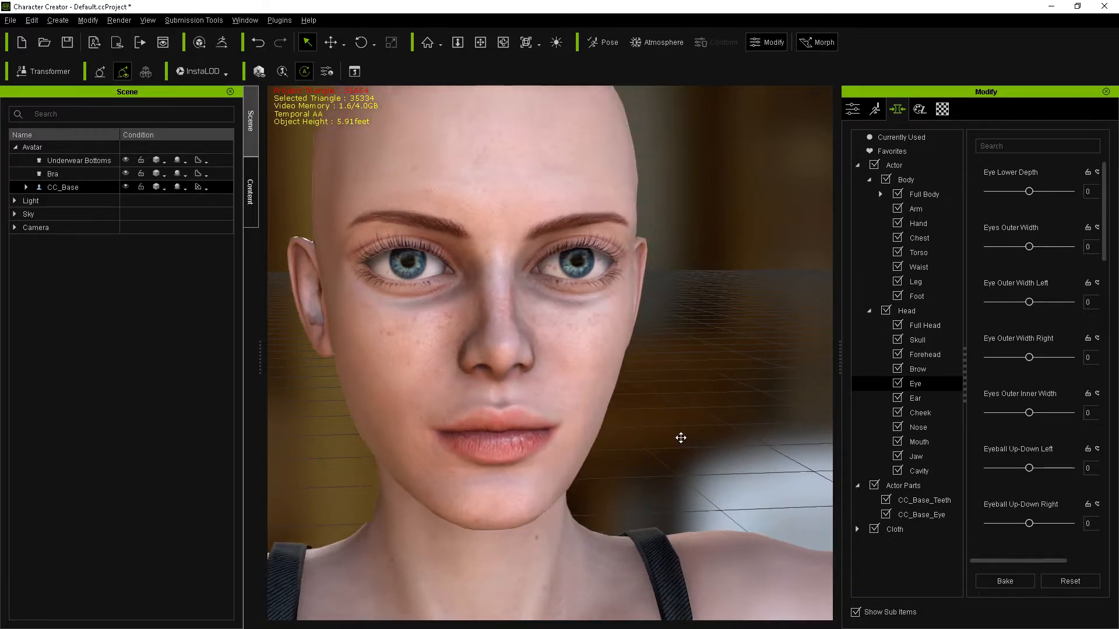
{"action": "right_click_drag", "start_coordinate": [681, 438], "coordinate": [646, 444]}
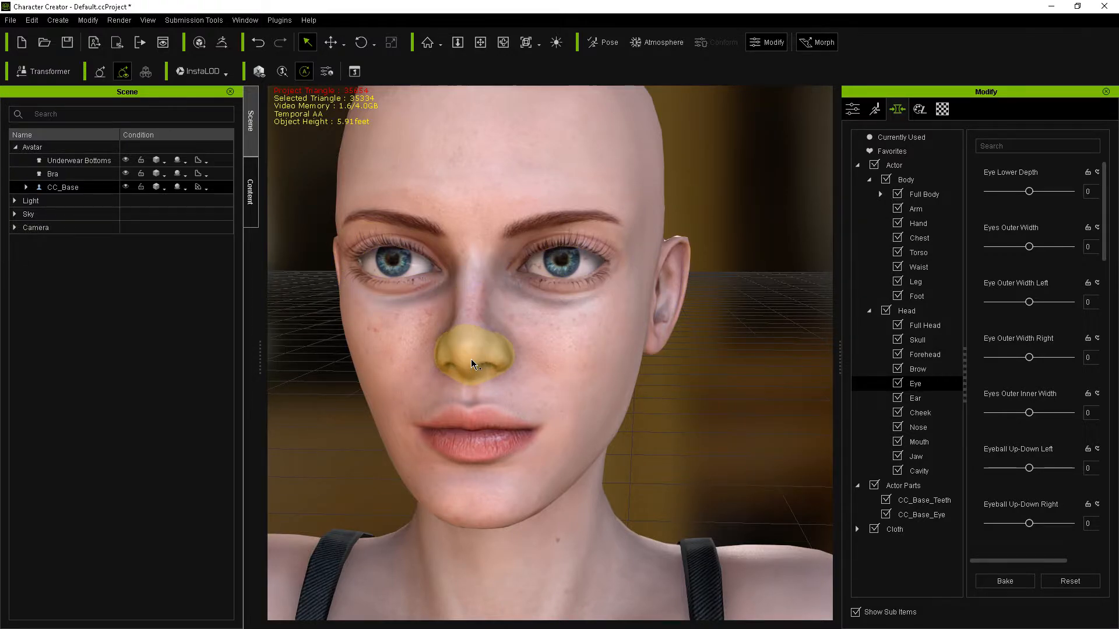
{"action": "left_click_drag", "start_coordinate": [471, 359], "coordinate": [446, 369]}
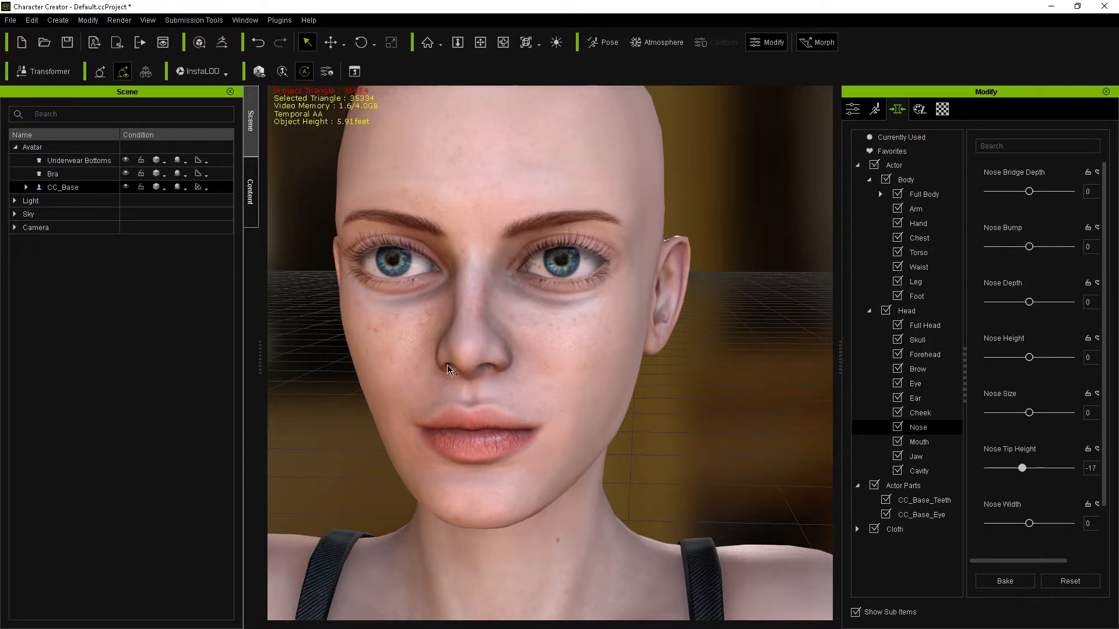
{"action": "left_click_drag", "start_coordinate": [475, 305], "coordinate": [302, 318]}
{"action": "right_click_drag", "start_coordinate": [721, 427], "coordinate": [408, 440]}
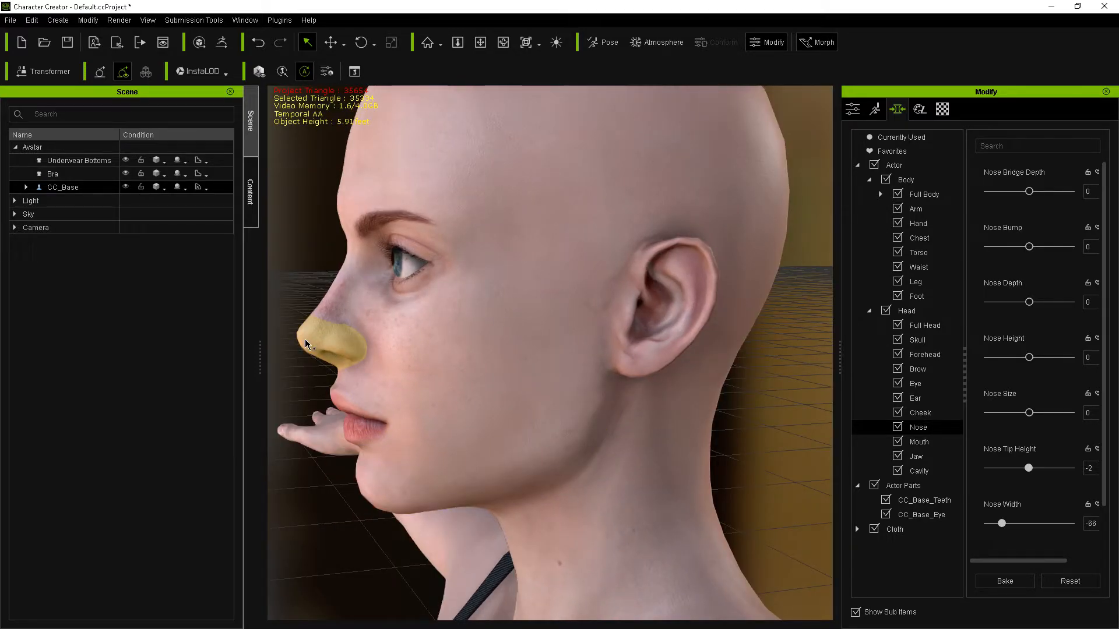
Step: Reduce the avatar's cheekbones and narrow the chin directly on the face, bringing Chin Width to -50
{"action": "left_click_drag", "start_coordinate": [382, 365], "coordinate": [313, 338]}
{"action": "left_click_drag", "start_coordinate": [392, 349], "coordinate": [448, 358]}
{"action": "right_click_drag", "start_coordinate": [449, 358], "coordinate": [683, 408]}
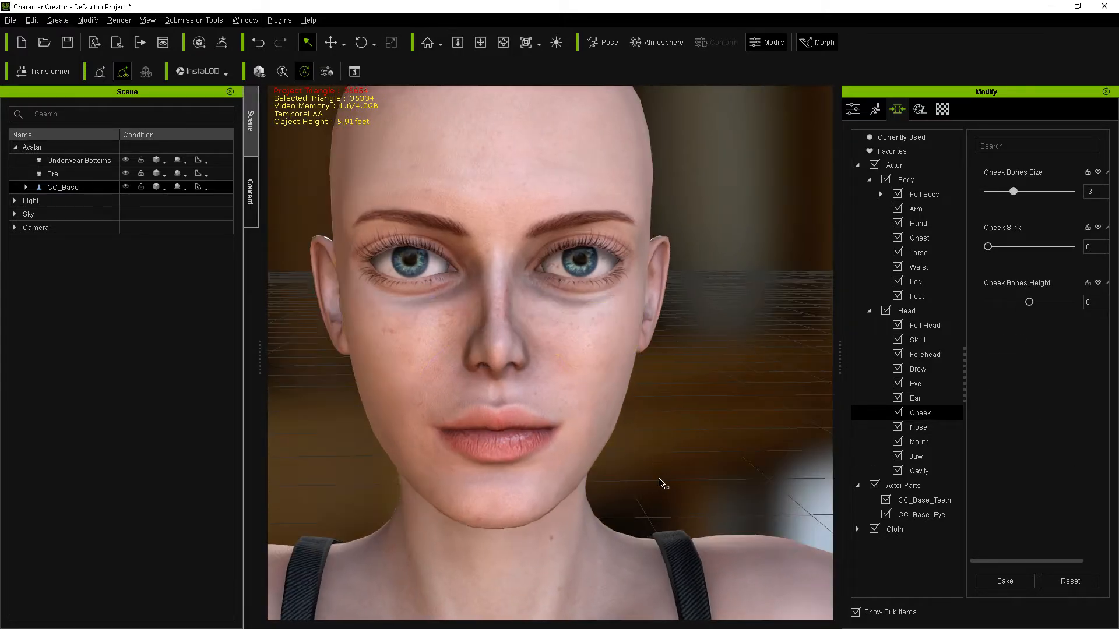
{"action": "middle_click_drag", "start_coordinate": [659, 479], "coordinate": [703, 386]}
{"action": "left_click_drag", "start_coordinate": [605, 373], "coordinate": [187, 392]}
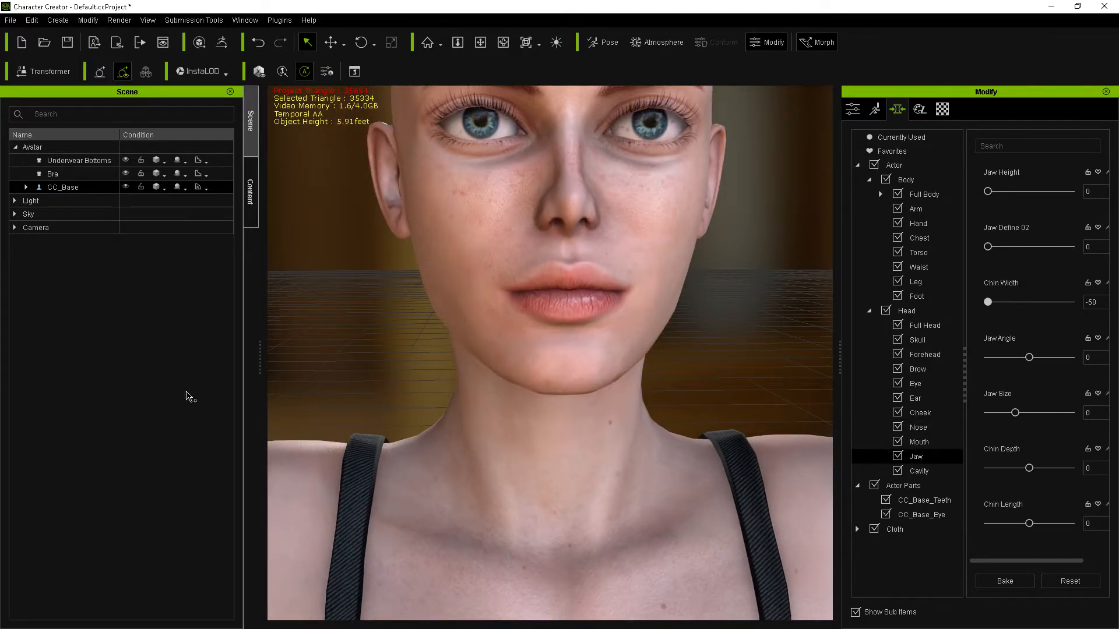
Step: View the reshaped face from the side and front, and display the morph sliders of the whole Body category
{"action": "right_click_drag", "start_coordinate": [707, 422], "coordinate": [803, 420]}
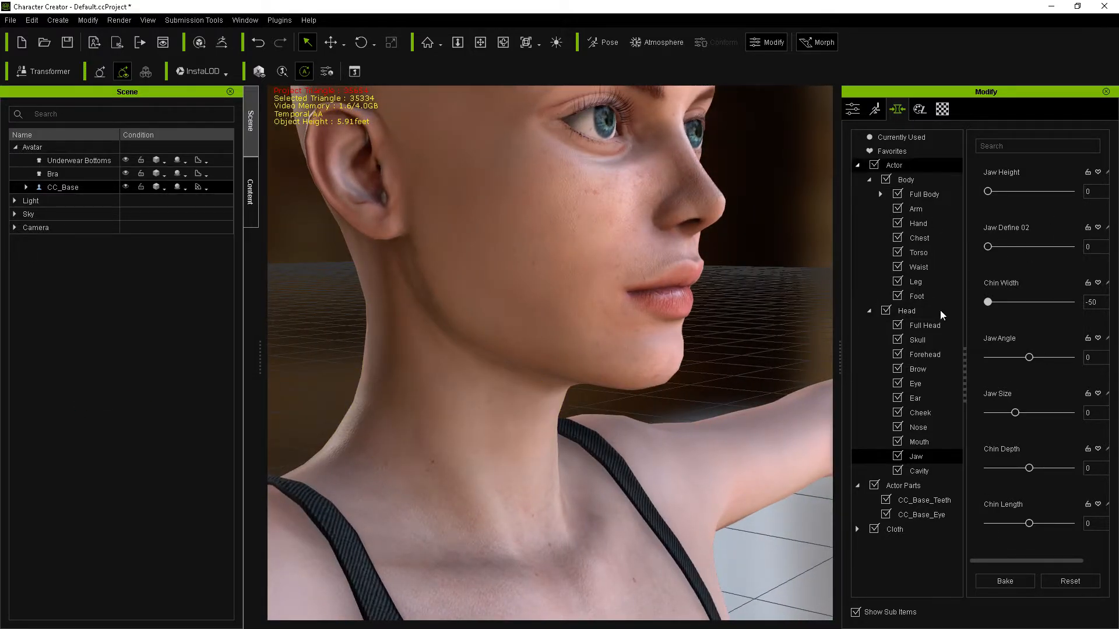
{"action": "left_click", "coordinate": [906, 180]}
{"action": "right_click_drag", "start_coordinate": [726, 401], "coordinate": [666, 395]}
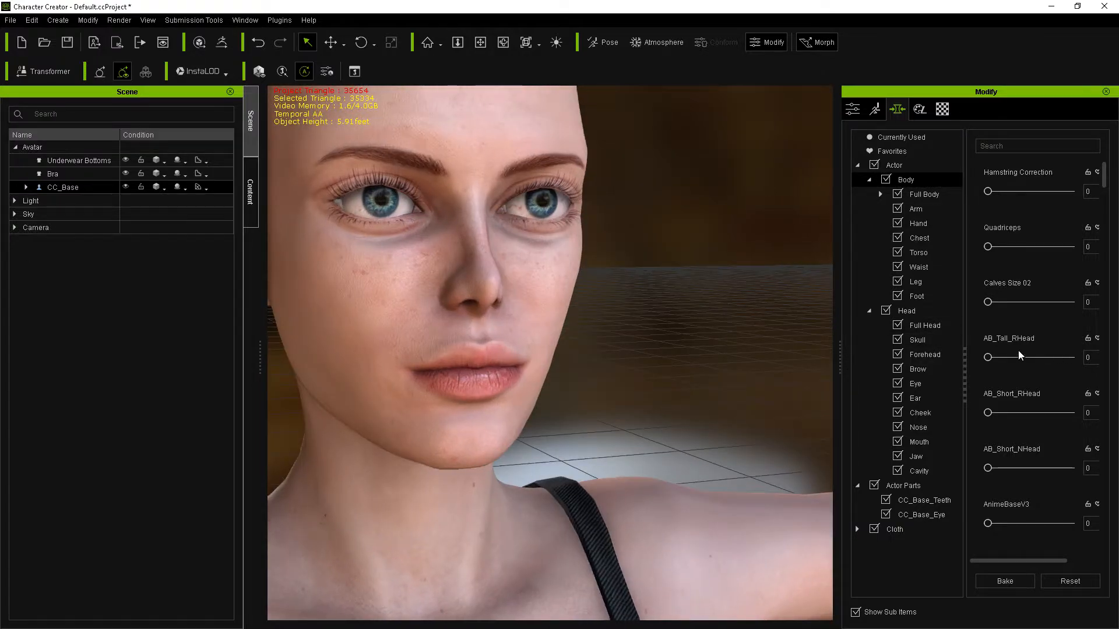
Step: Open the Female_03 project from the Characters project folders without saving the current project
{"action": "left_click", "coordinate": [44, 43]}
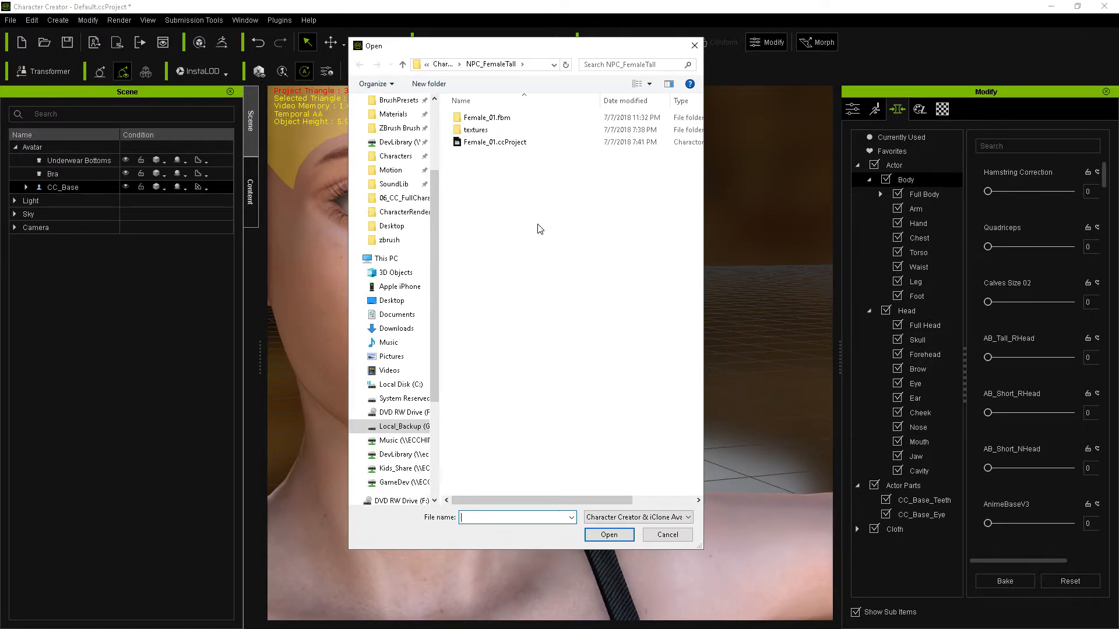
{"action": "left_click", "coordinate": [442, 64]}
{"action": "double_click", "coordinate": [490, 215]}
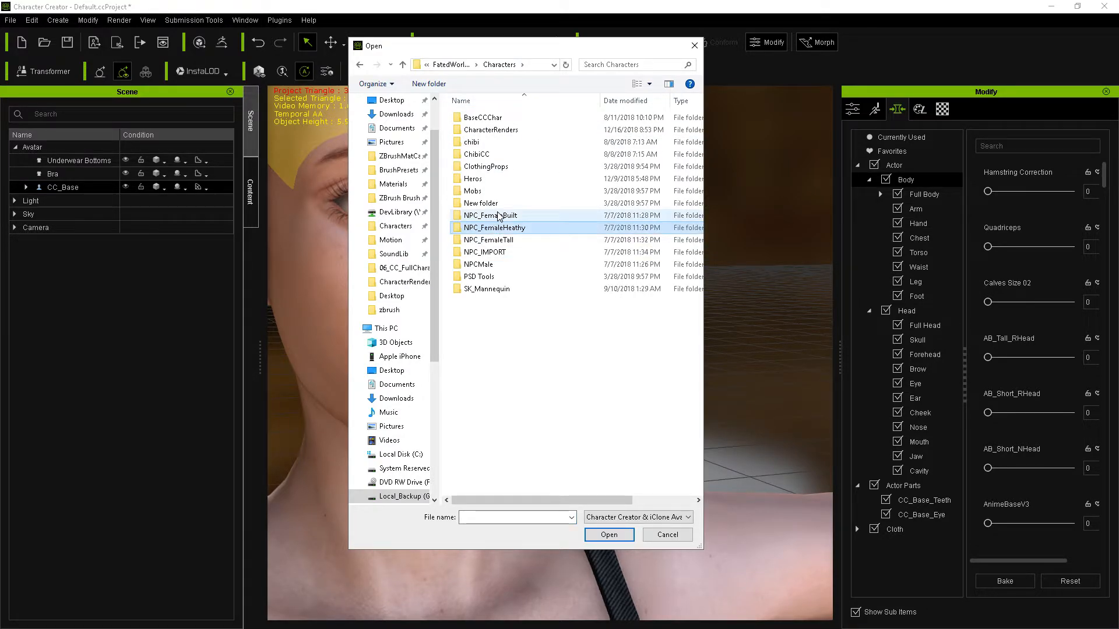
{"action": "double_click", "coordinate": [495, 142]}
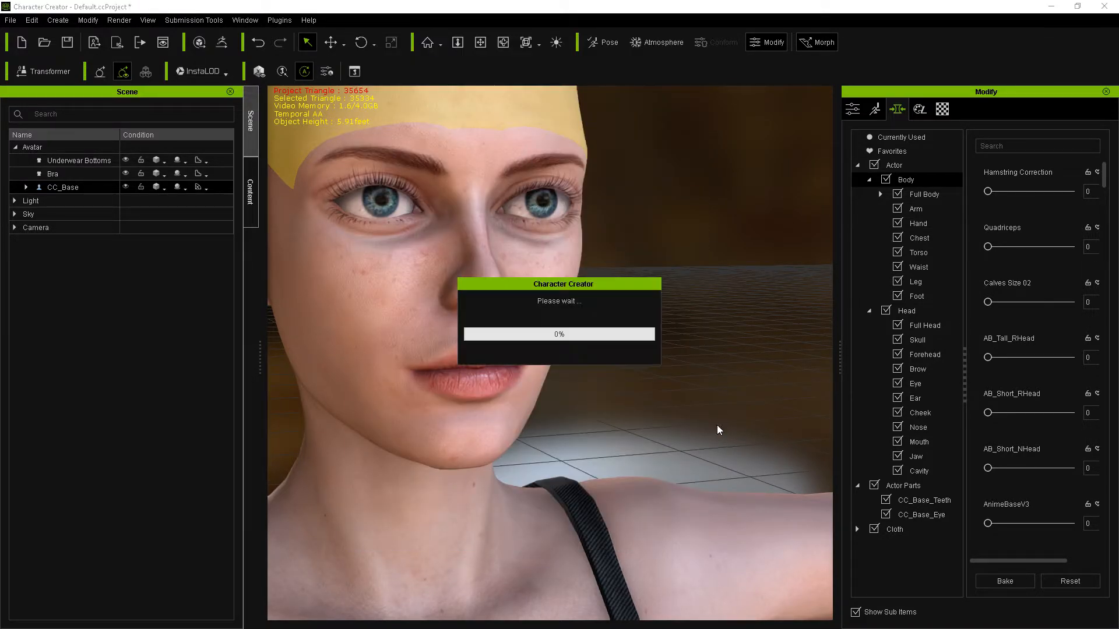
{"action": "left_click", "coordinate": [475, 347]}
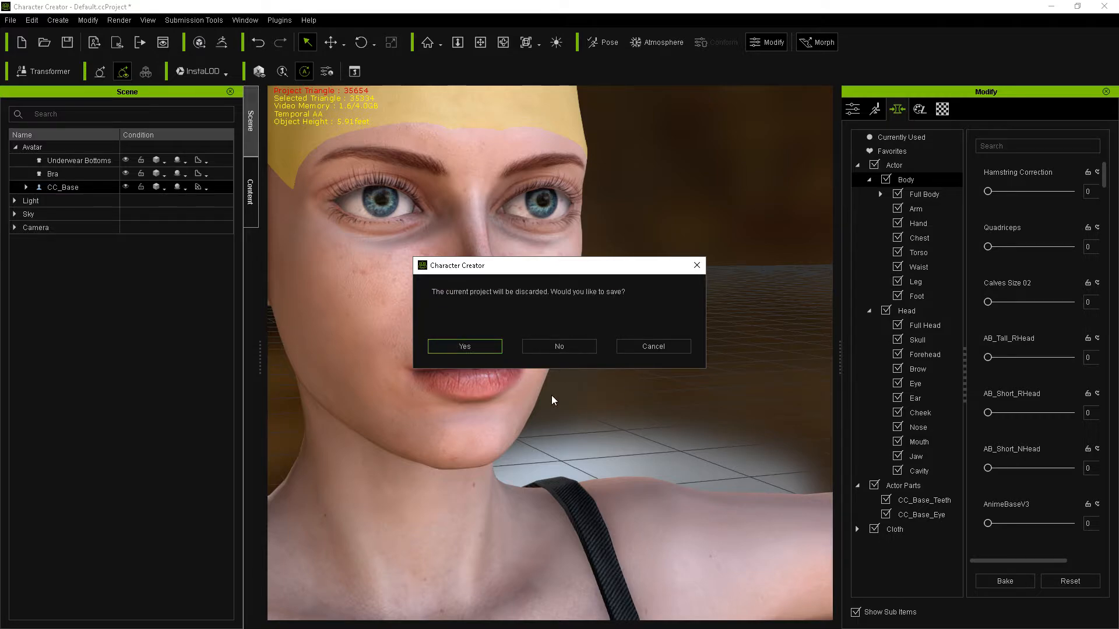
{"action": "left_click", "coordinate": [549, 344]}
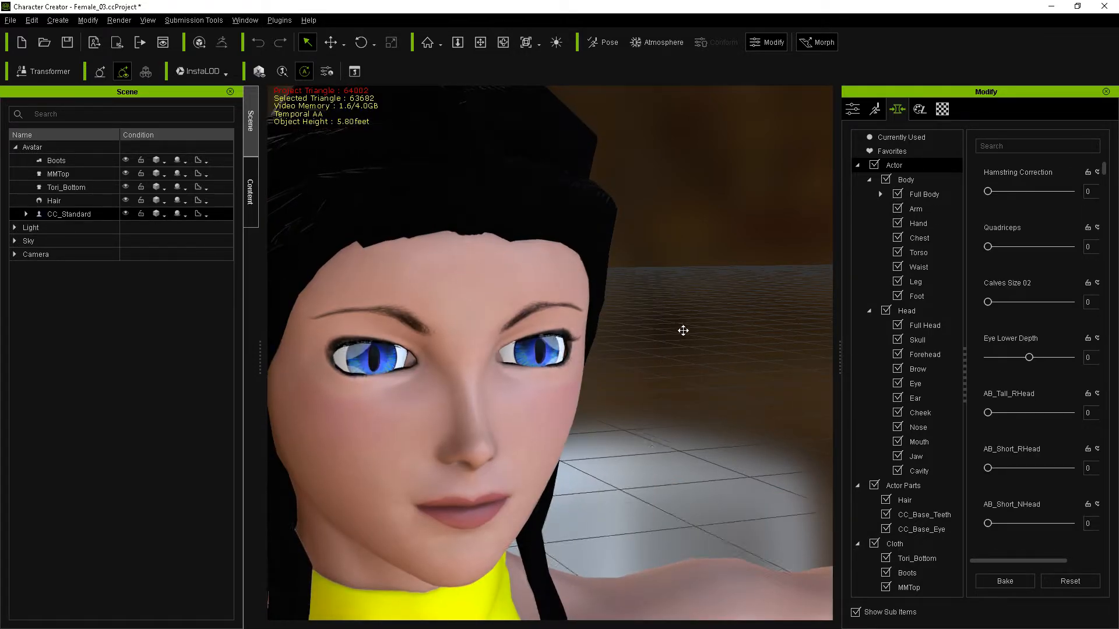
Step: Apply the Look Up pose from the Female folder of the MotionPlus templates to the avatar
{"action": "middle_click_drag", "start_coordinate": [679, 347], "coordinate": [688, 362]}
{"action": "scroll", "coordinate": [656, 418], "scroll_direction": "down", "scroll_amount": 10}
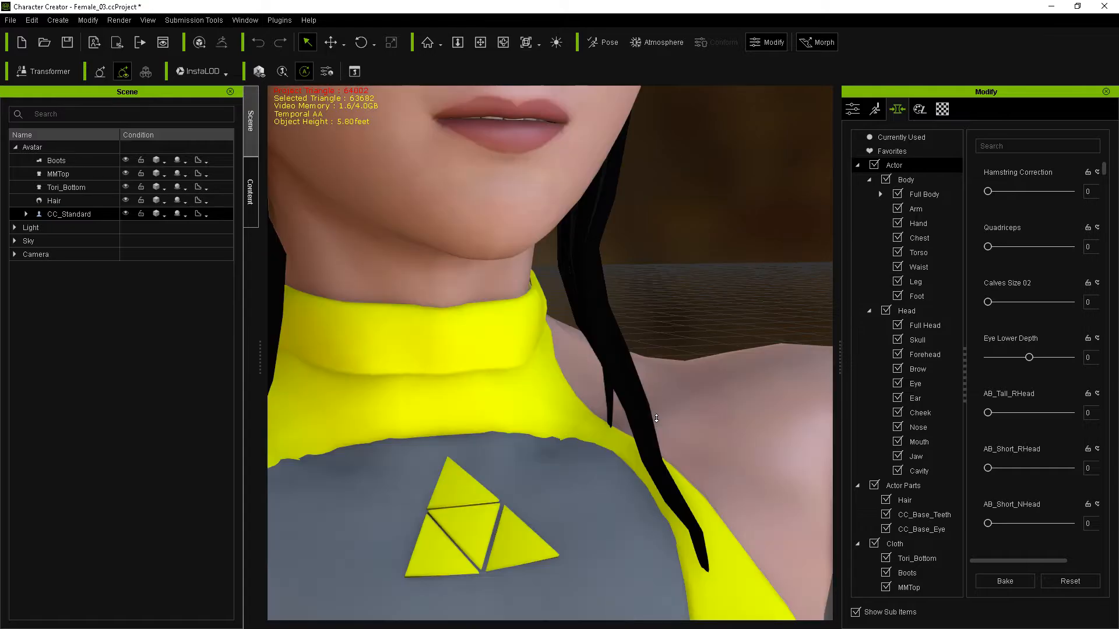
{"action": "key", "text": "f"}
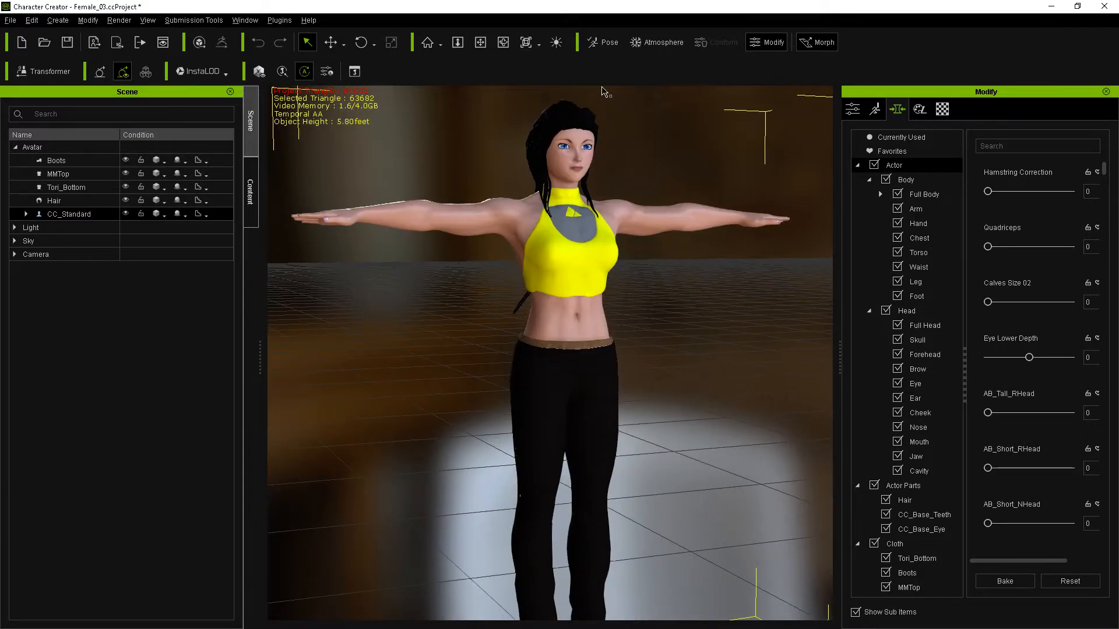
{"action": "left_click", "coordinate": [609, 44]}
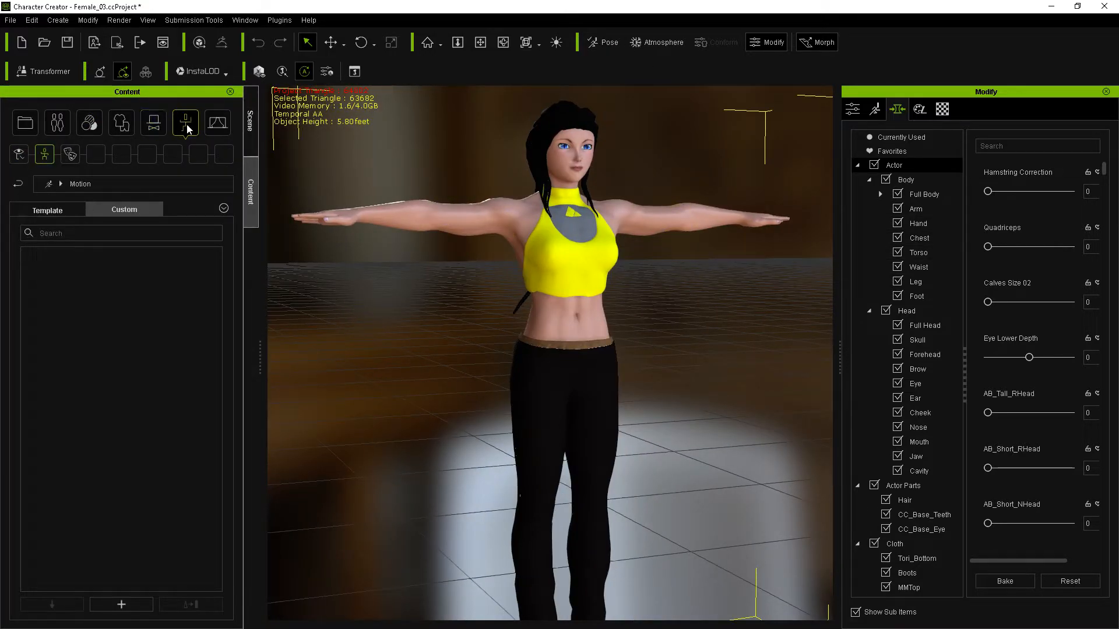
{"action": "left_click", "coordinate": [19, 154]}
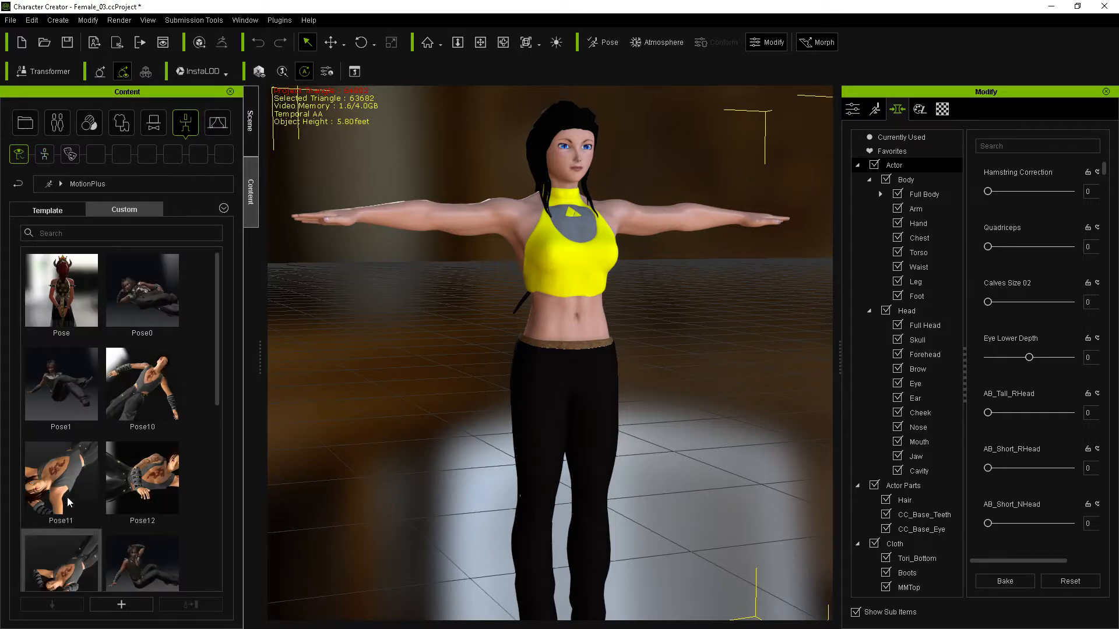
{"action": "left_click", "coordinate": [49, 211]}
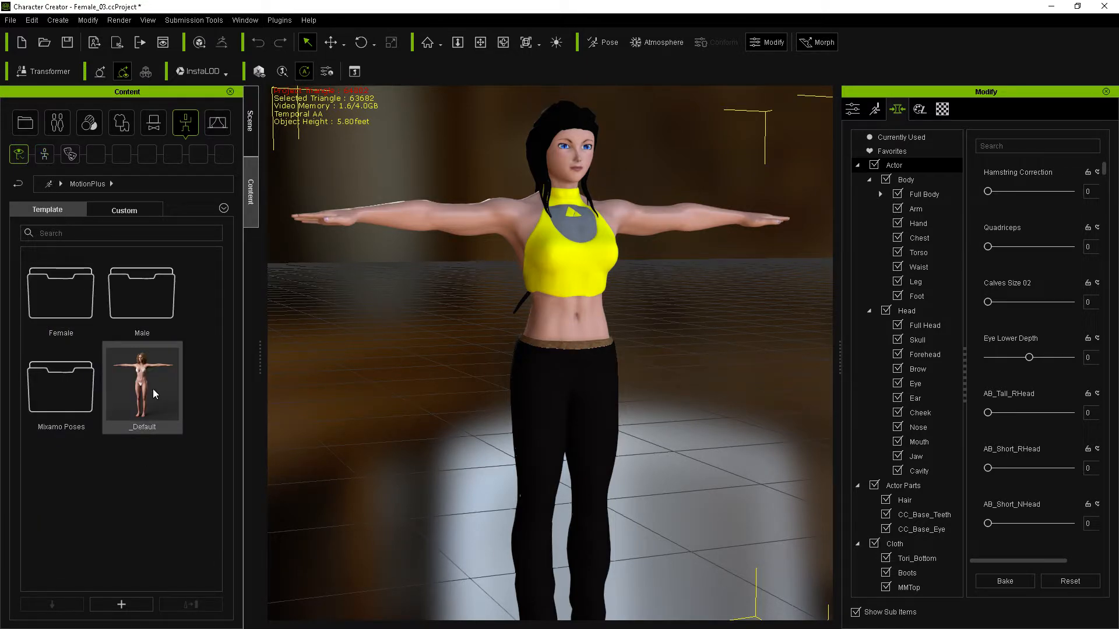
{"action": "double_click", "coordinate": [89, 315]}
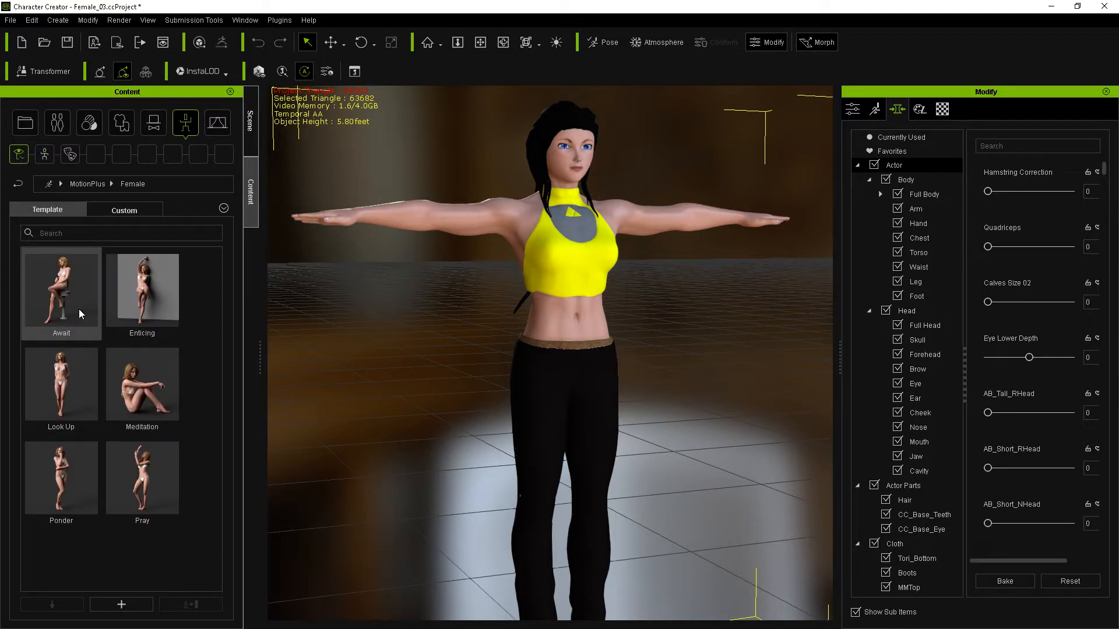
{"action": "double_click", "coordinate": [69, 372]}
Step: Examine the posed avatar's arms, back, hands and torso from the side, back and front
{"action": "right_click_drag", "start_coordinate": [728, 438], "coordinate": [208, 526], "text": "alt"}
{"action": "scroll", "coordinate": [630, 416], "scroll_direction": "up", "scroll_amount": 2}
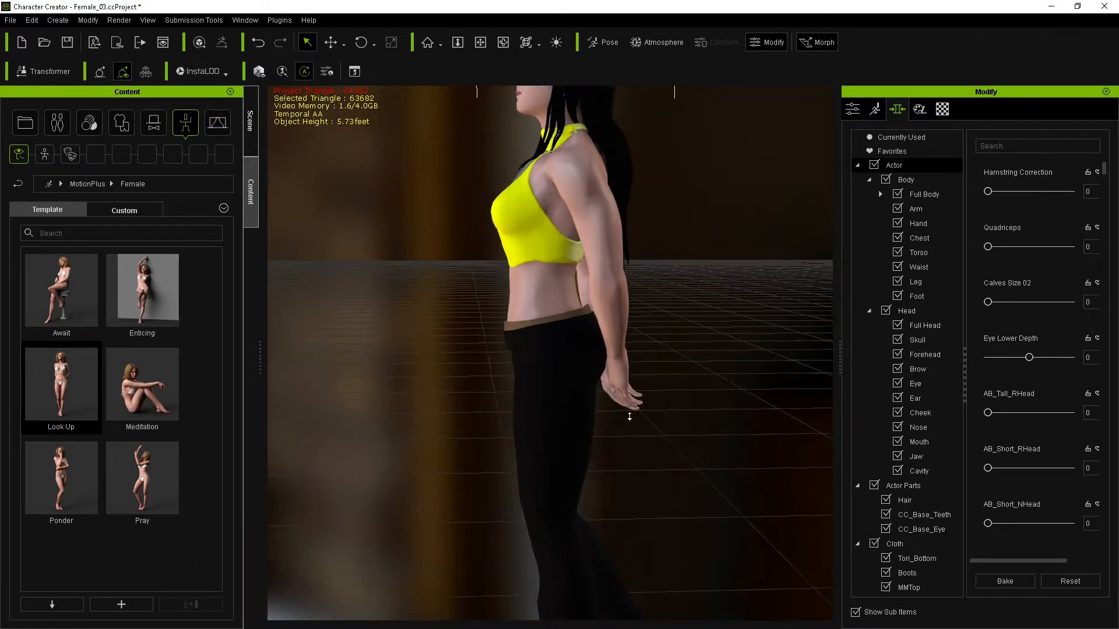
{"action": "right_click_drag", "start_coordinate": [723, 378], "coordinate": [470, 288], "text": "alt"}
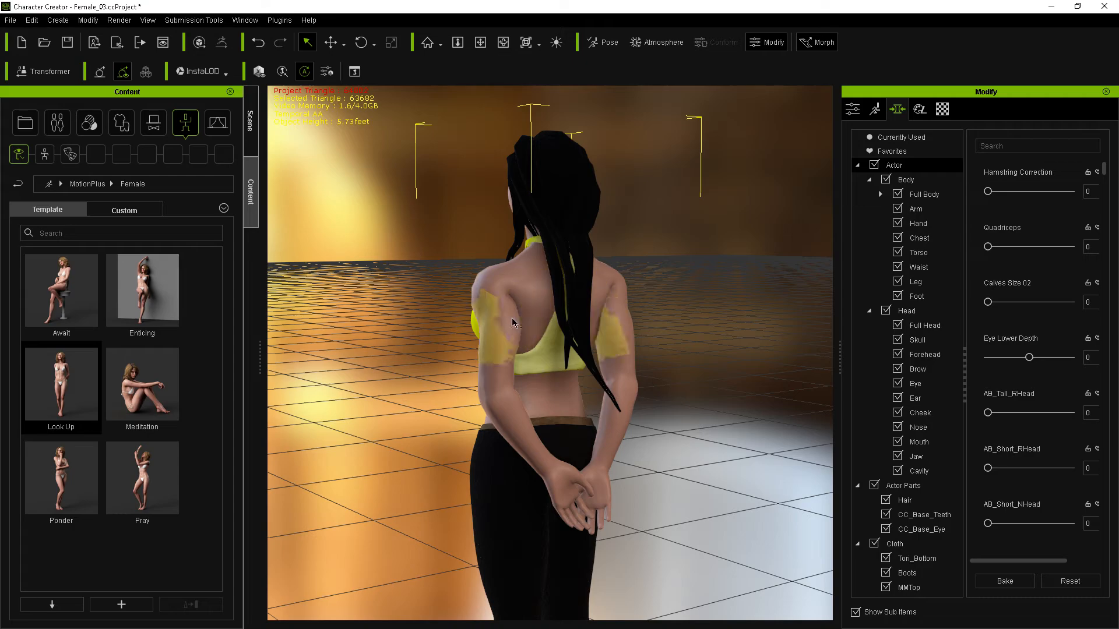
{"action": "right_click_drag", "start_coordinate": [746, 407], "coordinate": [602, 396], "text": "alt"}
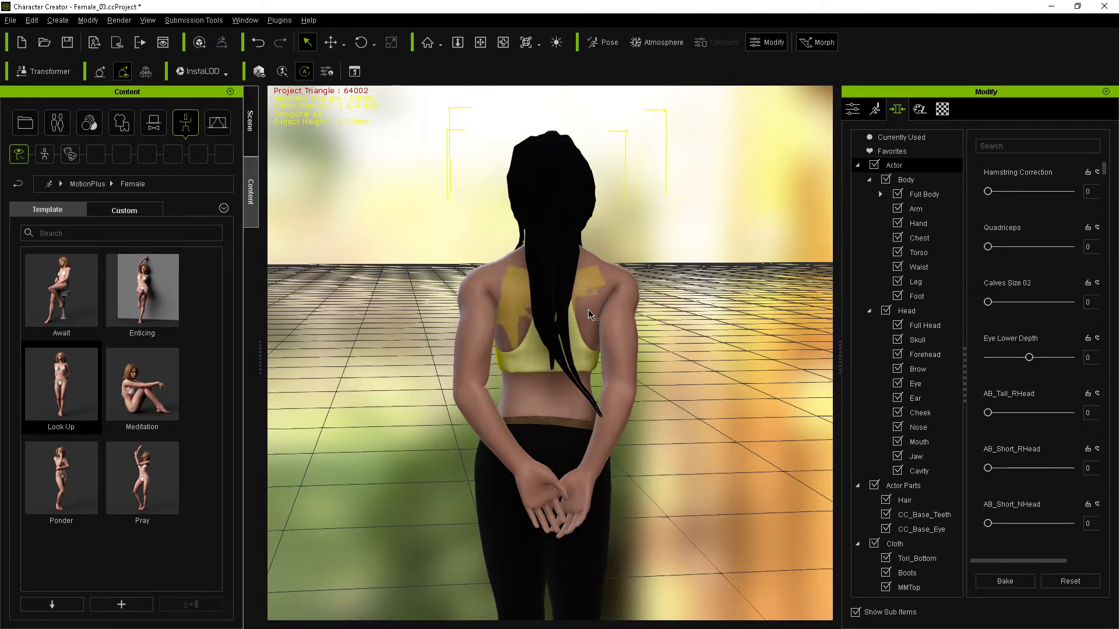
{"action": "scroll", "coordinate": [606, 303], "scroll_direction": "up", "scroll_amount": 2}
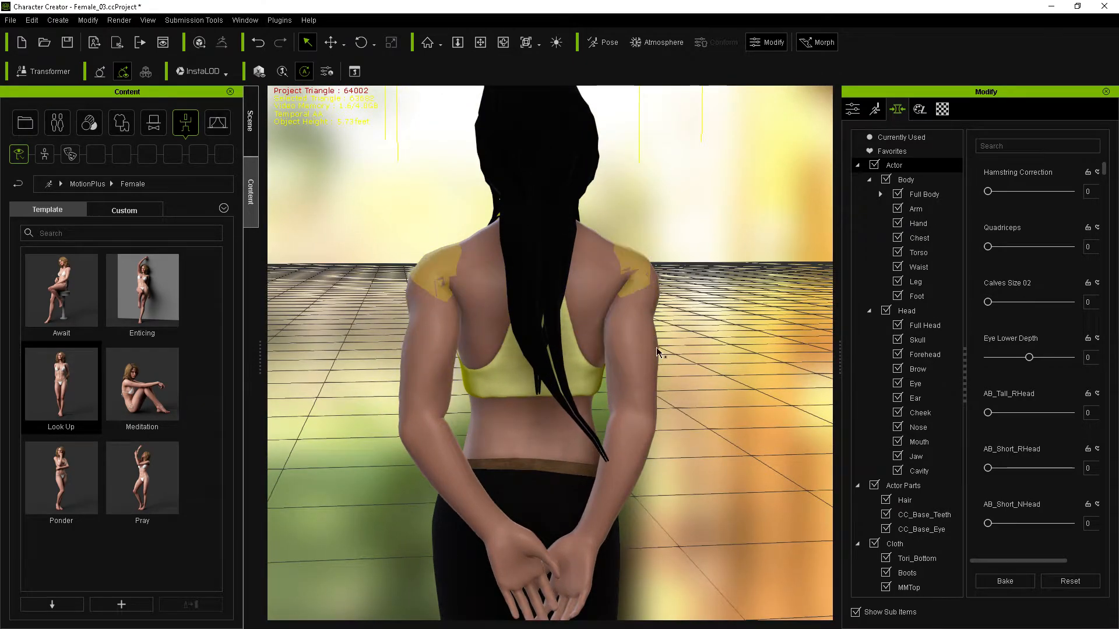
{"action": "right_click_drag", "start_coordinate": [733, 498], "coordinate": [879, 414], "text": "alt"}
{"action": "right_click_drag", "start_coordinate": [719, 514], "coordinate": [165, 492], "text": "alt"}
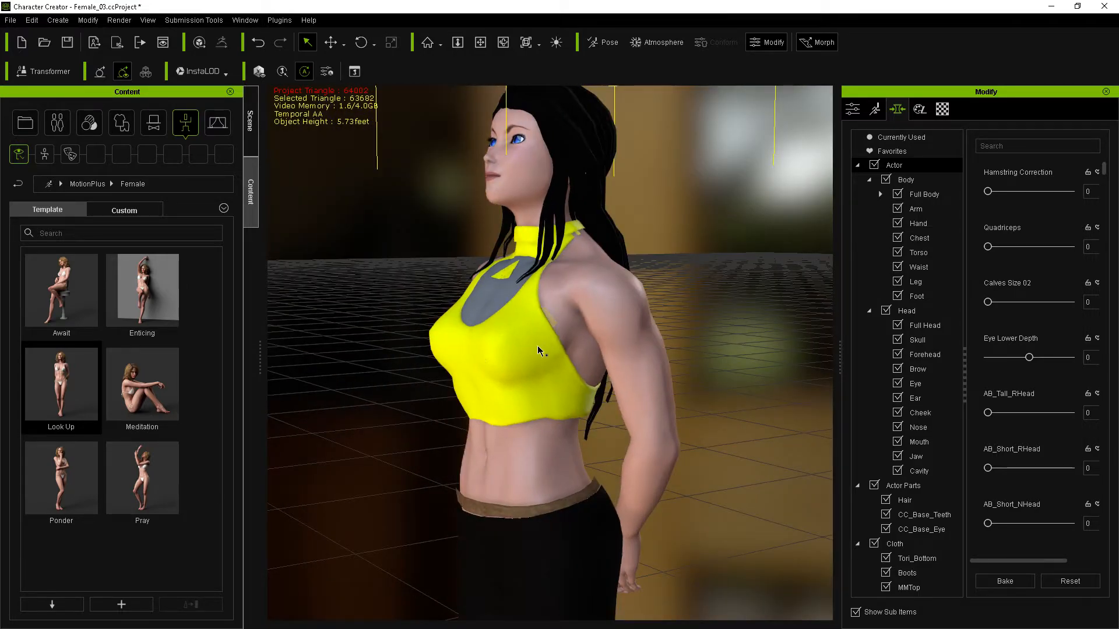
{"action": "right_click_drag", "start_coordinate": [595, 323], "coordinate": [222, 455], "text": "alt"}
{"action": "right_click_drag", "start_coordinate": [712, 477], "coordinate": [1116, 454], "text": "alt"}
{"action": "right_click_drag", "start_coordinate": [669, 490], "coordinate": [868, 466], "text": "alt"}
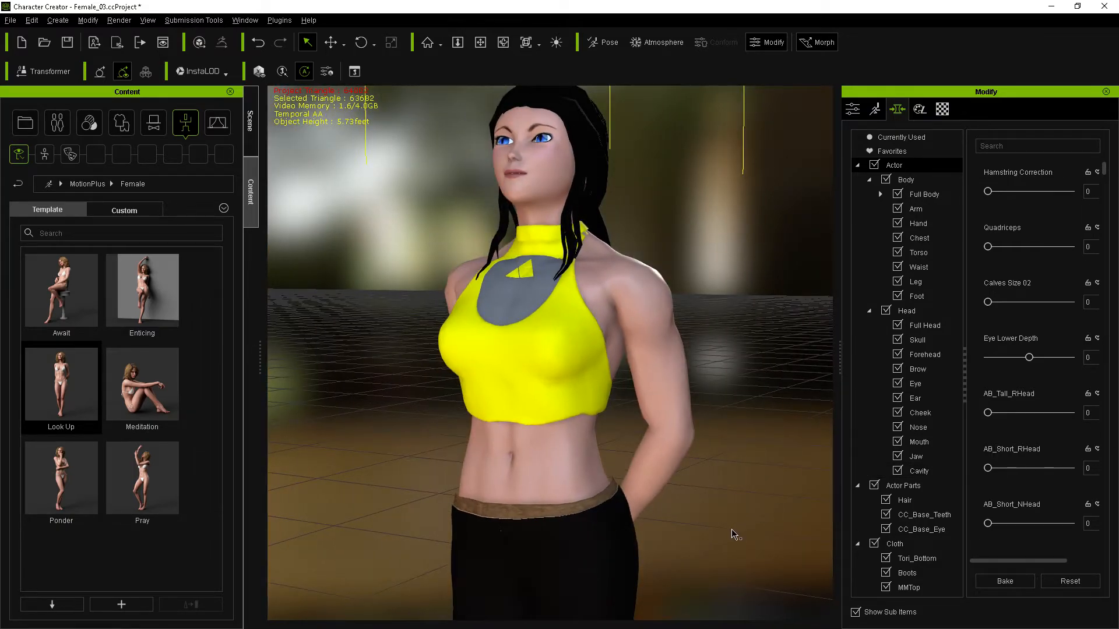
{"action": "left_click_drag", "start_coordinate": [732, 534], "coordinate": [765, 411], "text": "alt"}
{"action": "right_click_drag", "start_coordinate": [642, 463], "coordinate": [763, 464], "text": "alt"}
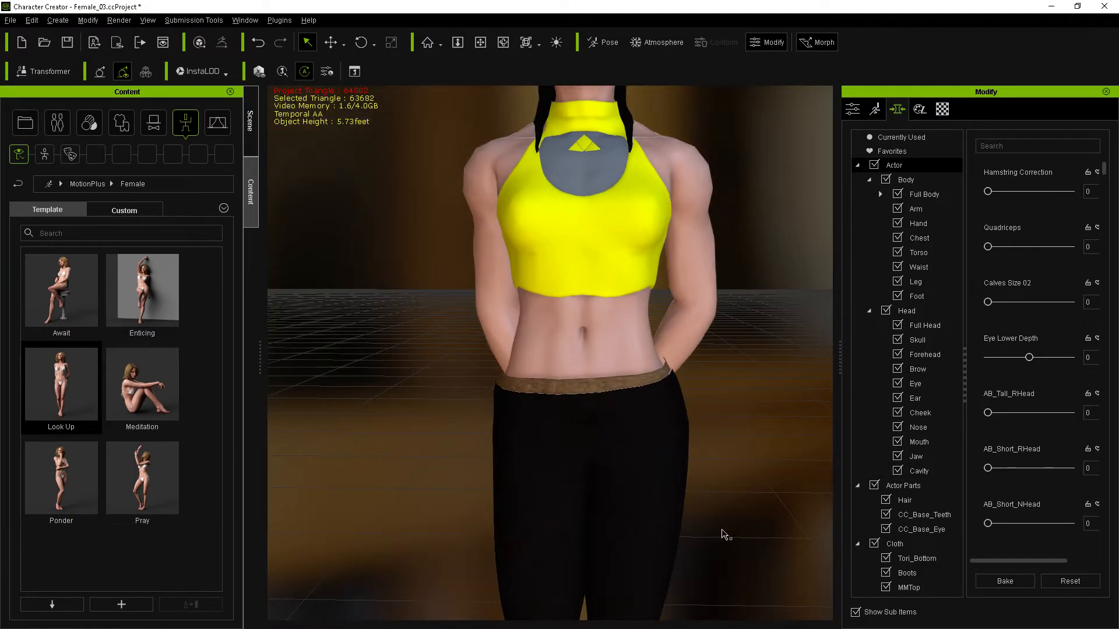
{"action": "left_click_drag", "start_coordinate": [747, 568], "coordinate": [700, 624], "text": "alt"}
Step: Try to reshape the arms directly on the posed body, and undo that change
{"action": "left_click_drag", "start_coordinate": [733, 374], "coordinate": [769, 539], "text": "alt"}
{"action": "right_click_drag", "start_coordinate": [657, 380], "coordinate": [694, 396], "text": "alt"}
{"action": "left_click", "coordinate": [659, 374]}
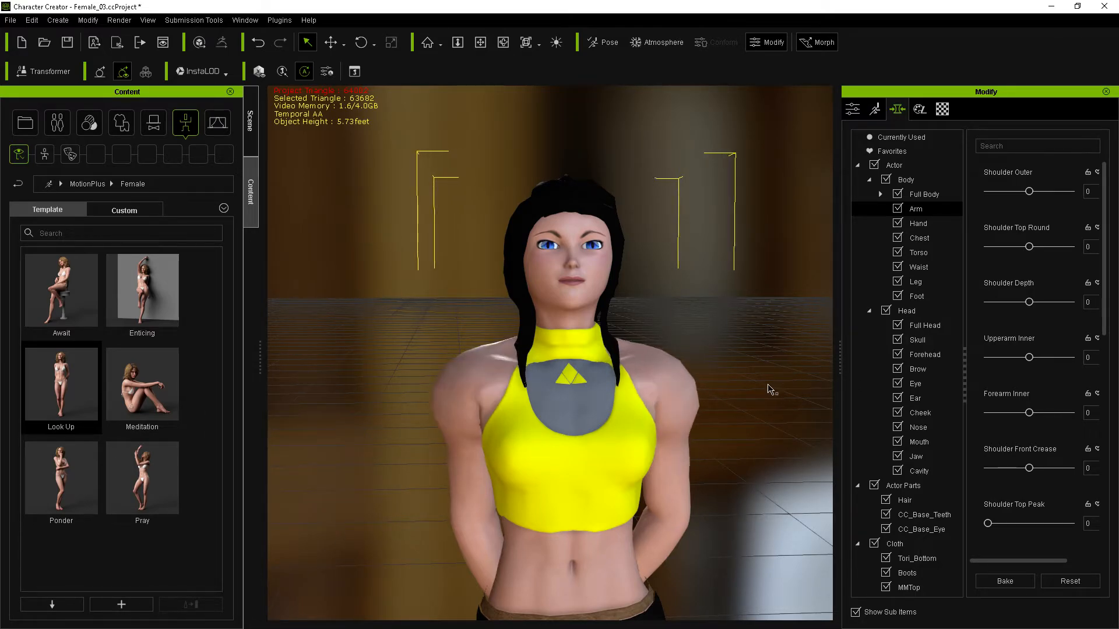
{"action": "key", "text": "ctrl+z"}
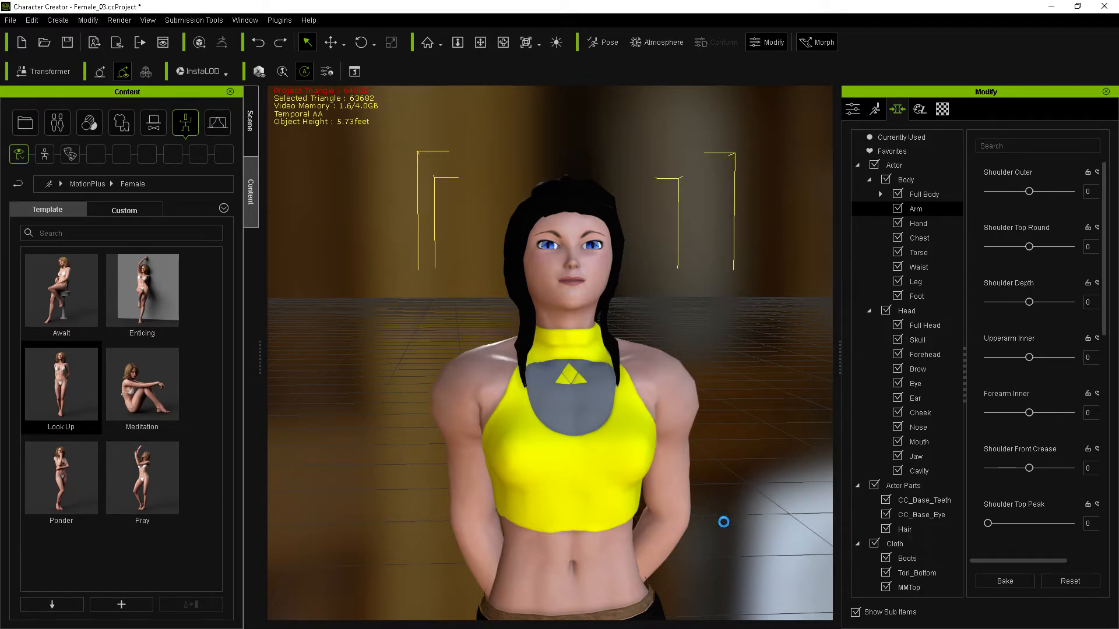
Step: Examine the posed body from the front and three-quarter angle, covering the head, torso and legs
{"action": "middle_click_drag", "start_coordinate": [740, 540], "coordinate": [730, 362]}
{"action": "right_click_drag", "start_coordinate": [740, 459], "coordinate": [519, 511]}
{"action": "middle_click_drag", "start_coordinate": [437, 589], "coordinate": [412, 145]}
{"action": "middle_click_drag", "start_coordinate": [673, 247], "coordinate": [691, 477]}
{"action": "middle_click_drag", "start_coordinate": [707, 336], "coordinate": [698, 468]}
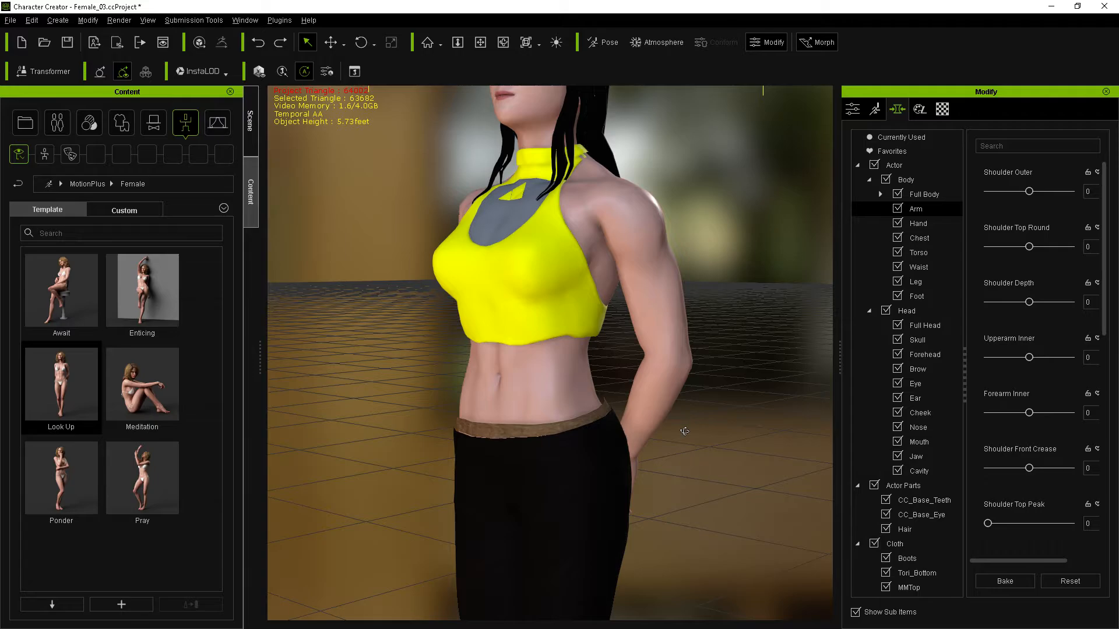
{"action": "right_click_drag", "start_coordinate": [684, 437], "coordinate": [895, 412]}
{"action": "middle_click_drag", "start_coordinate": [728, 309], "coordinate": [718, 475]}
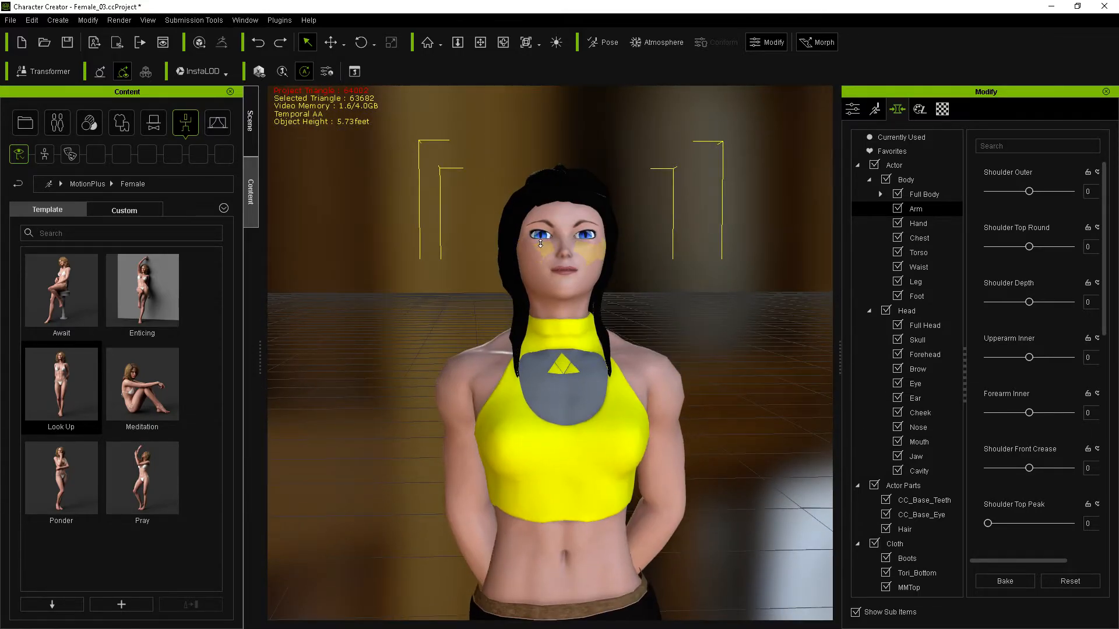
Step: Display the nose morphs by picking the nose, and try a Mouth Depth of 4 directly on the face in profile
{"action": "scroll", "coordinate": [588, 253], "scroll_direction": "up", "scroll_amount": 5}
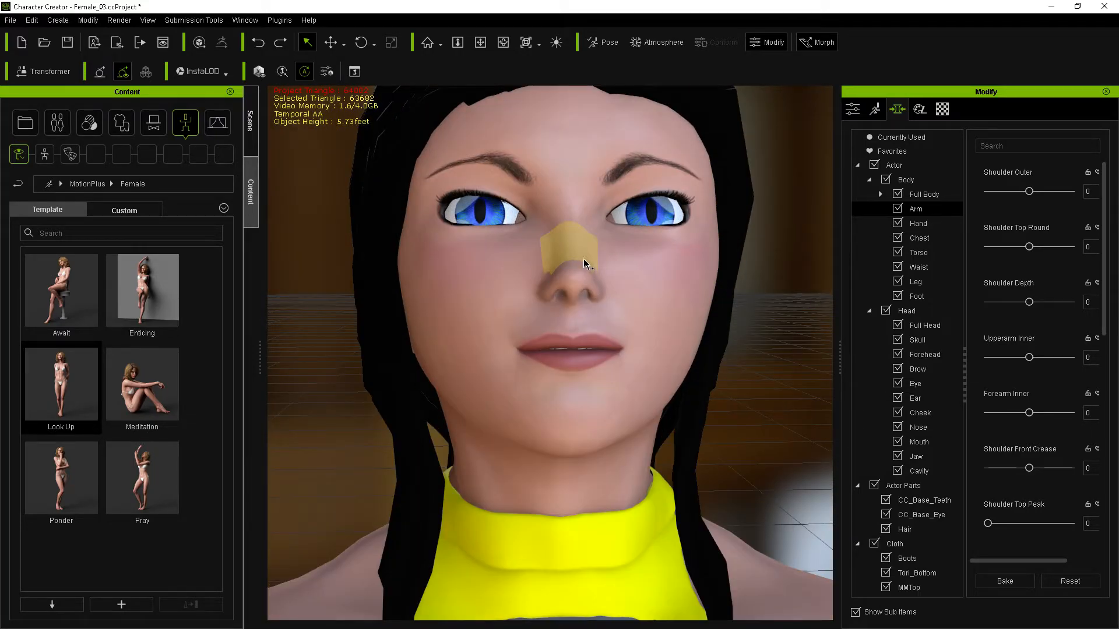
{"action": "left_click", "coordinate": [583, 258]}
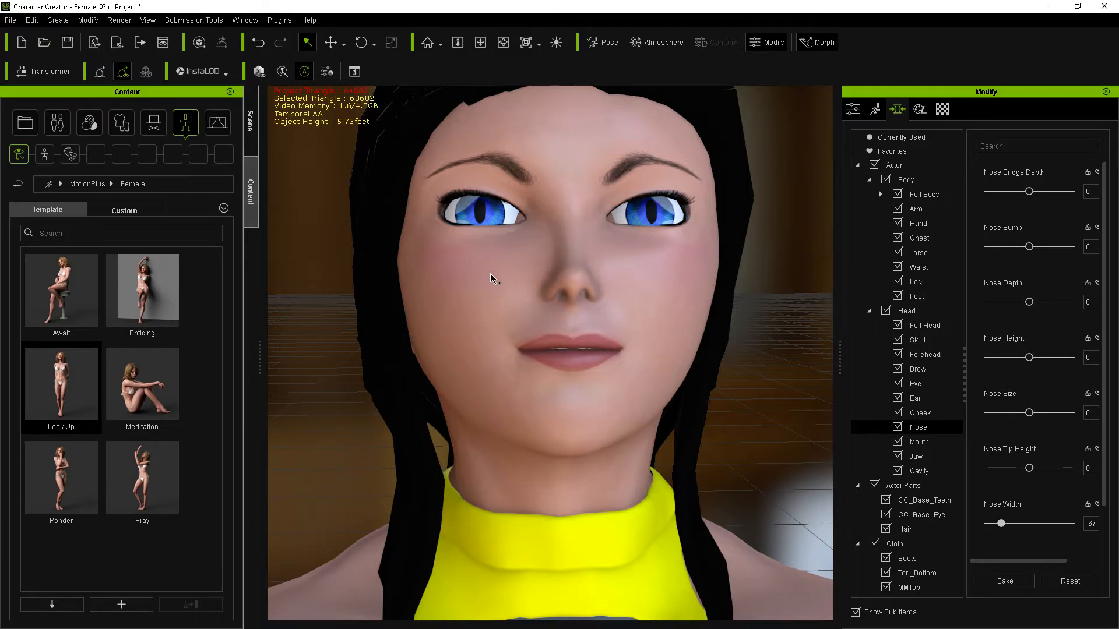
{"action": "right_click_drag", "start_coordinate": [490, 278], "coordinate": [693, 273]}
{"action": "left_click", "coordinate": [787, 348]}
{"action": "mouse_move", "coordinate": [834, 365]}
{"action": "left_mouse_down"}
{"action": "mouse_move", "coordinate": [873, 381]}
{"action": "mouse_move", "coordinate": [832, 376]}
{"action": "left_mouse_up"}
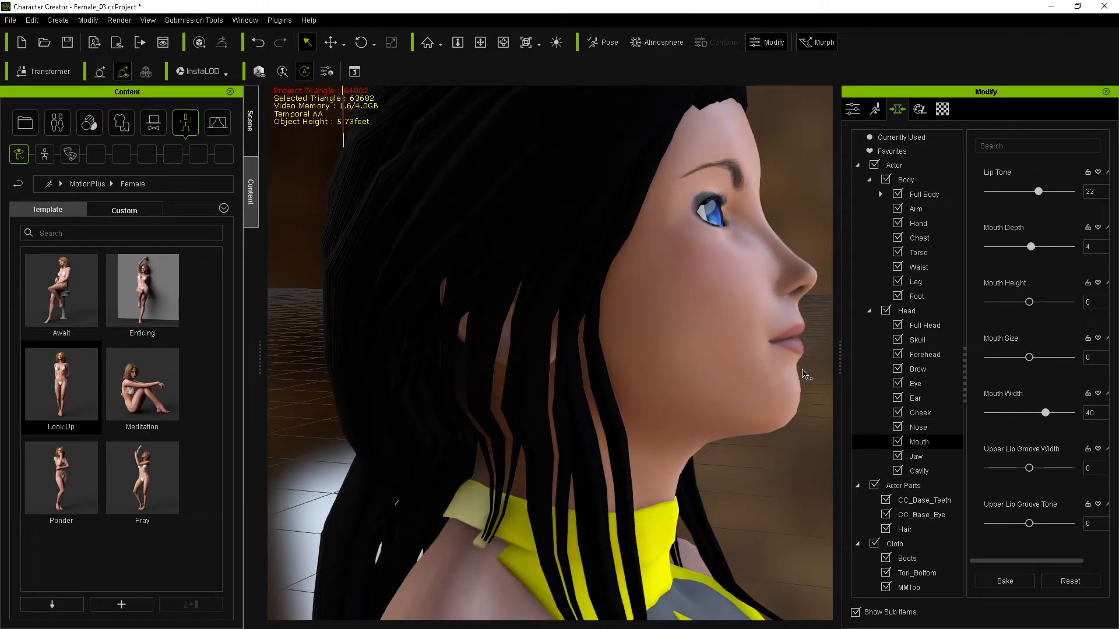
Step: Deselect the avatar and examine its face, upper body and shoulder from several angles and distances
{"action": "right_click_drag", "start_coordinate": [773, 419], "coordinate": [501, 418]}
{"action": "scroll", "coordinate": [762, 425], "scroll_direction": "up", "scroll_amount": 4}
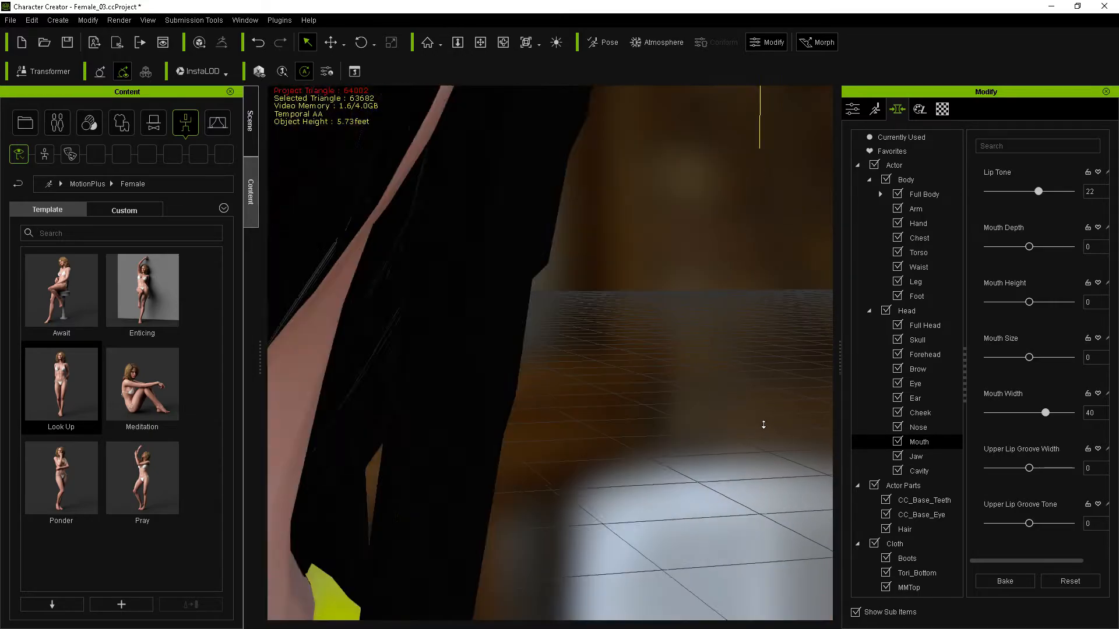
{"action": "scroll", "coordinate": [761, 426], "scroll_direction": "down", "scroll_amount": 9}
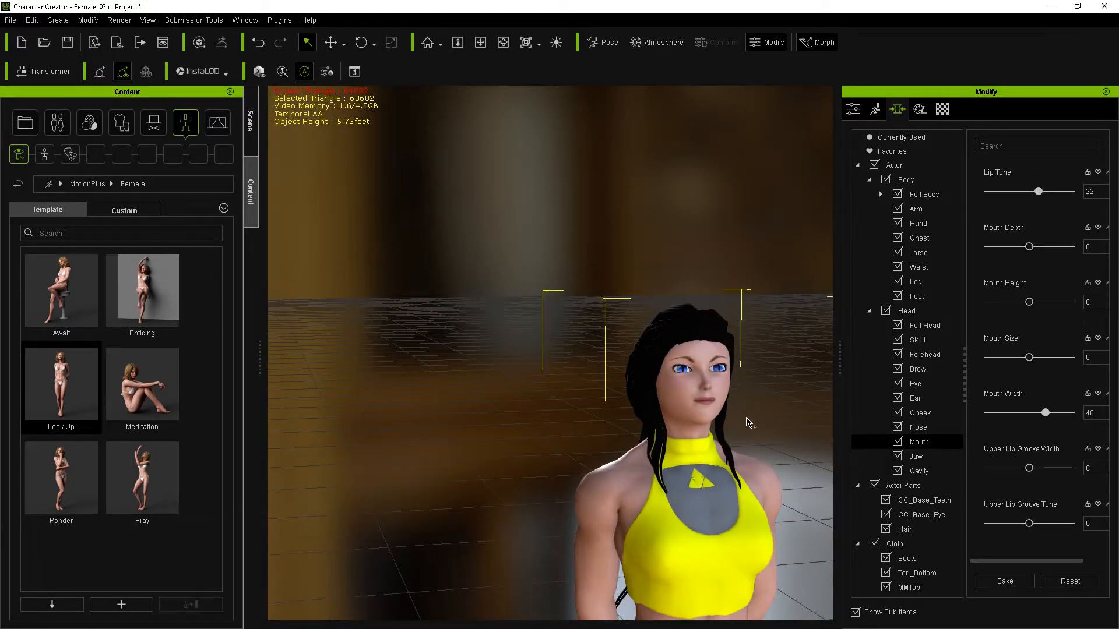
{"action": "middle_click_drag", "start_coordinate": [752, 421], "coordinate": [653, 268]}
{"action": "right_click_drag", "start_coordinate": [652, 268], "coordinate": [526, 280]}
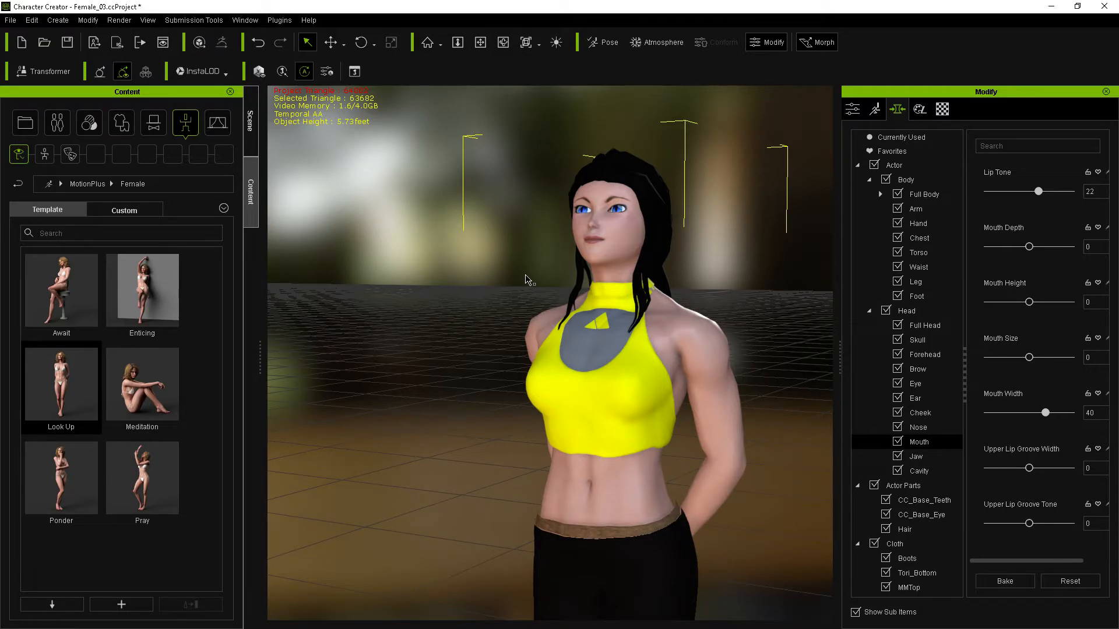
{"action": "left_click", "coordinate": [716, 288]}
{"action": "middle_click_drag", "start_coordinate": [724, 312], "coordinate": [689, 266]}
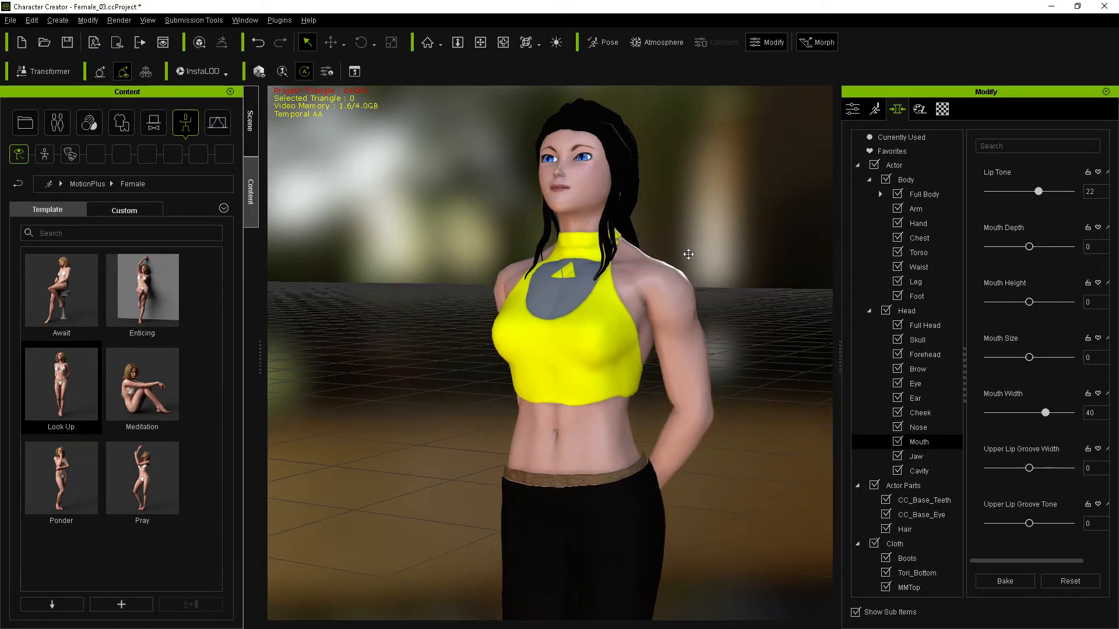
{"action": "right_click_drag", "start_coordinate": [689, 262], "coordinate": [698, 388]}
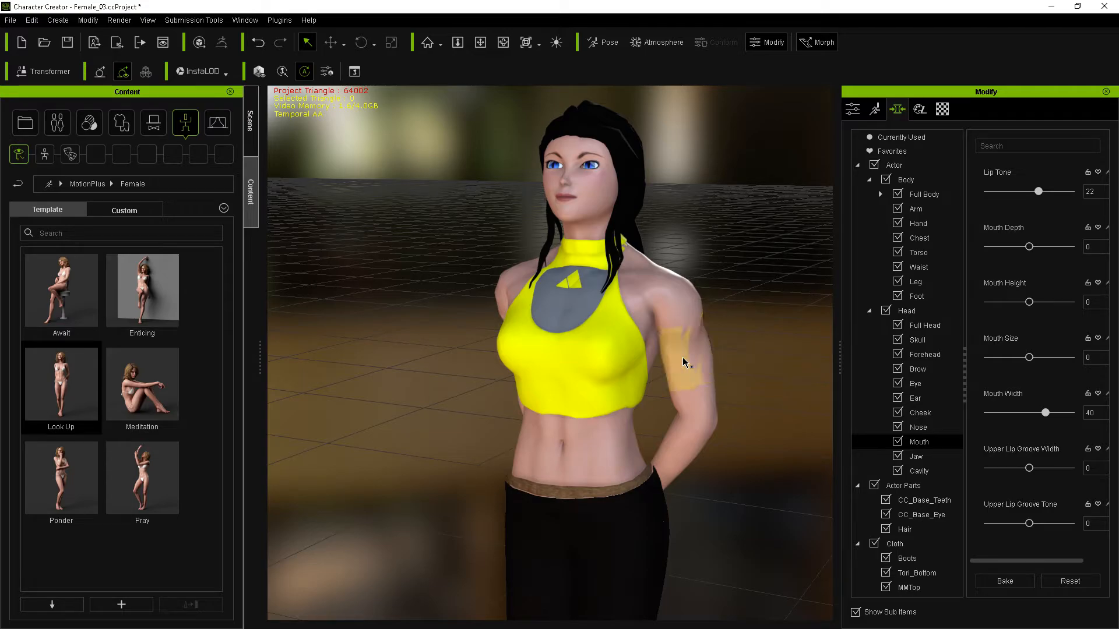
{"action": "scroll", "coordinate": [688, 362], "scroll_direction": "up", "scroll_amount": 5}
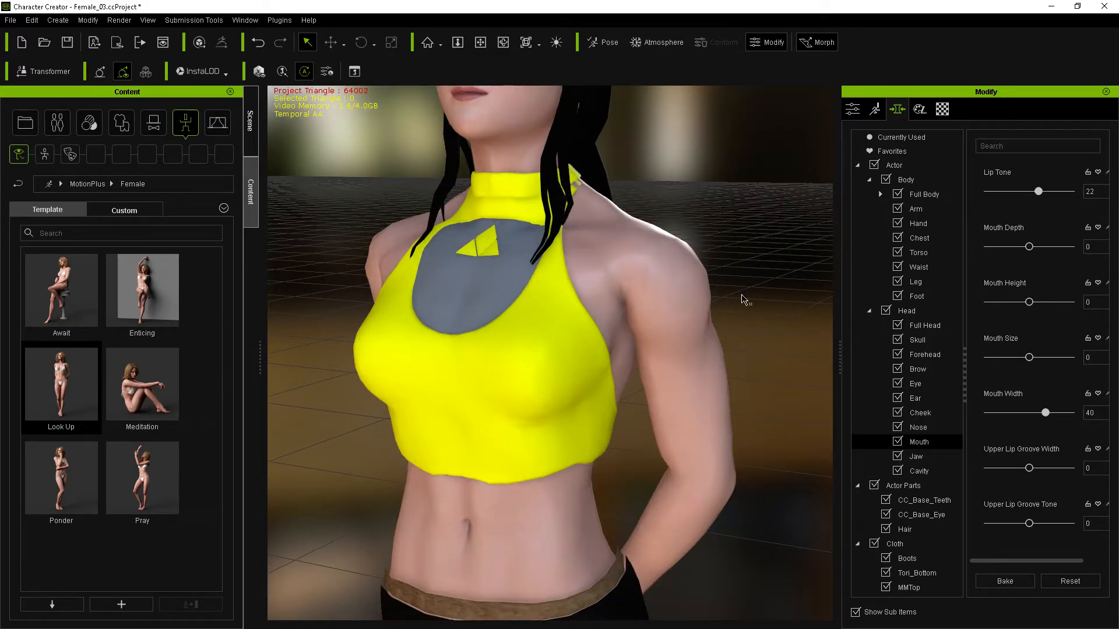
{"action": "scroll", "coordinate": [737, 420], "scroll_direction": "down", "scroll_amount": 4}
{"action": "scroll", "coordinate": [716, 269], "scroll_direction": "up", "scroll_amount": 8}
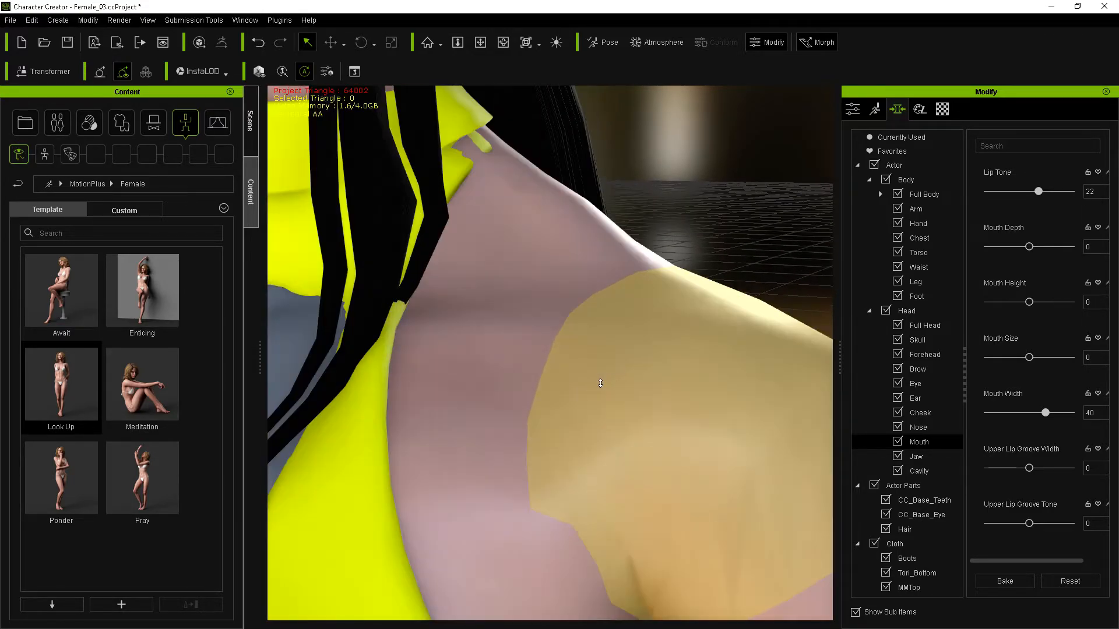
{"action": "scroll", "coordinate": [715, 270], "scroll_direction": "down", "scroll_amount": 8}
{"action": "middle_click_drag", "start_coordinate": [722, 292], "coordinate": [680, 318]}
{"action": "right_click_drag", "start_coordinate": [680, 318], "coordinate": [744, 307]}
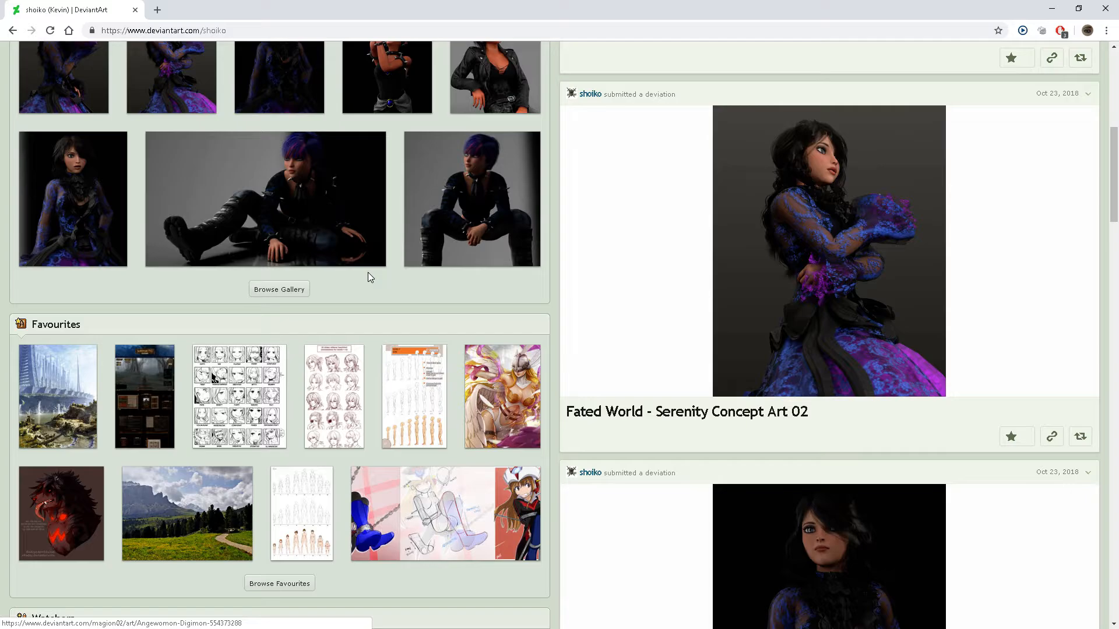
Step: Switch to the artist's DeviantArt profile in the browser and open the full gallery from the Newest Deviations section
{"action": "scroll", "coordinate": [368, 271], "scroll_direction": "up", "scroll_amount": 5}
{"action": "scroll", "coordinate": [175, 373], "scroll_direction": "down", "scroll_amount": 3}
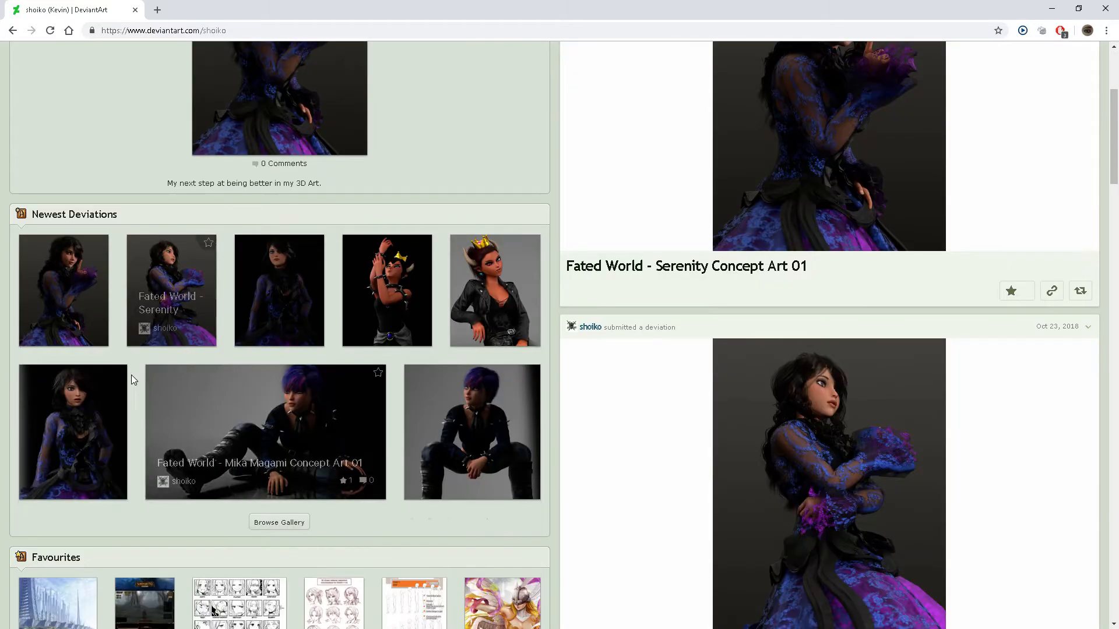
{"action": "scroll", "coordinate": [261, 458], "scroll_direction": "down", "scroll_amount": 1}
{"action": "left_click", "coordinate": [300, 449]}
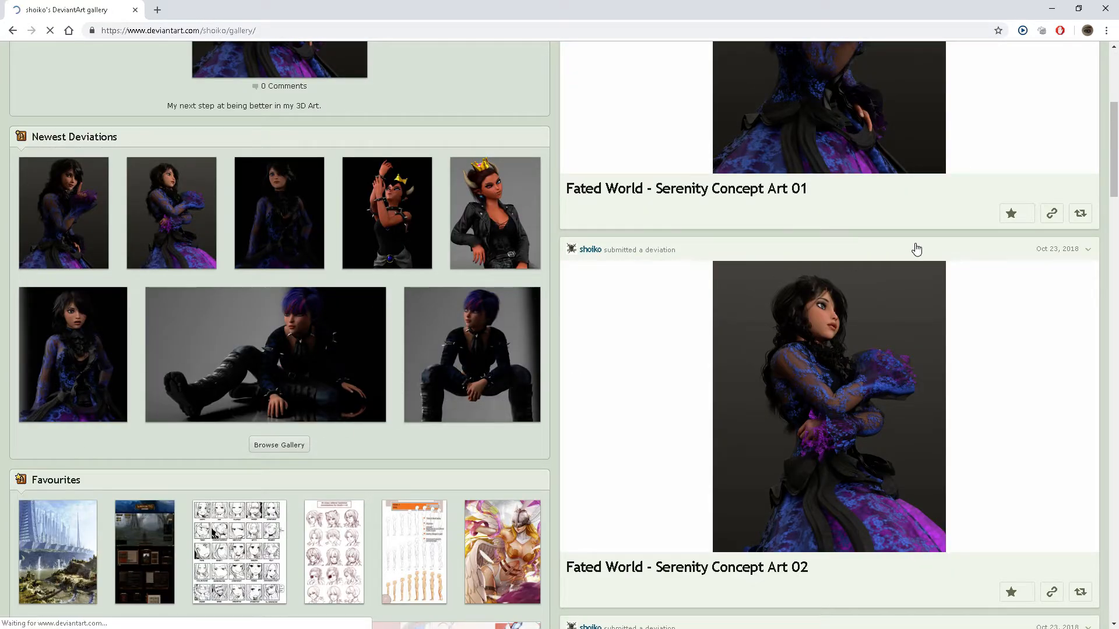
Step: Find the Peace Face - wip artwork in the gallery and view it at full size
{"action": "scroll", "coordinate": [880, 271], "scroll_direction": "down", "scroll_amount": 8}
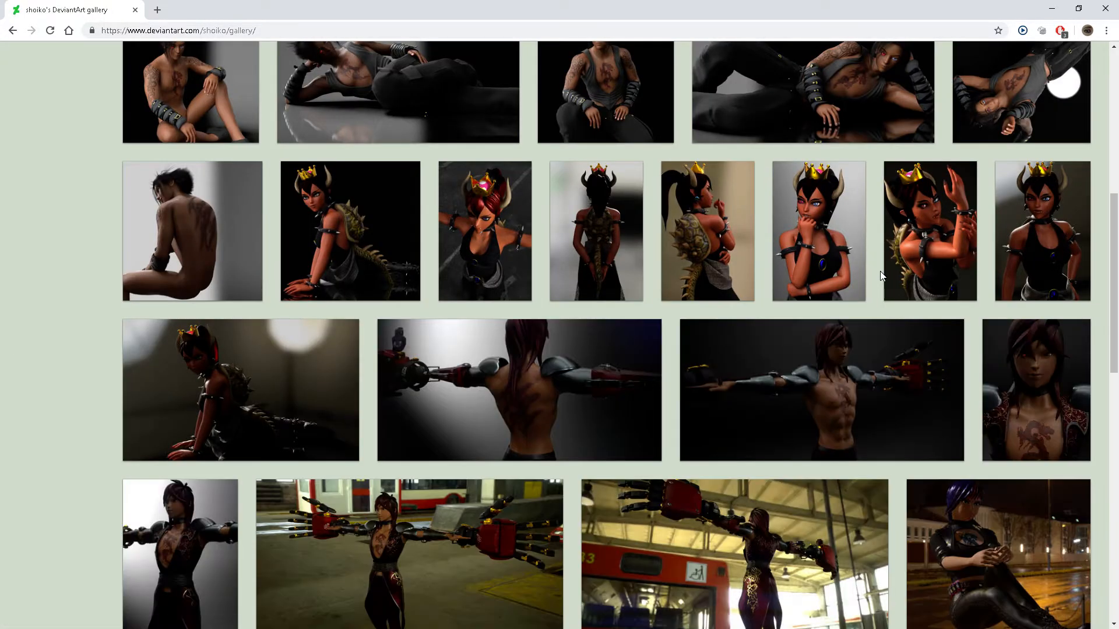
{"action": "scroll", "coordinate": [880, 271], "scroll_direction": "down", "scroll_amount": 15}
{"action": "scroll", "coordinate": [881, 277], "scroll_direction": "down", "scroll_amount": 15}
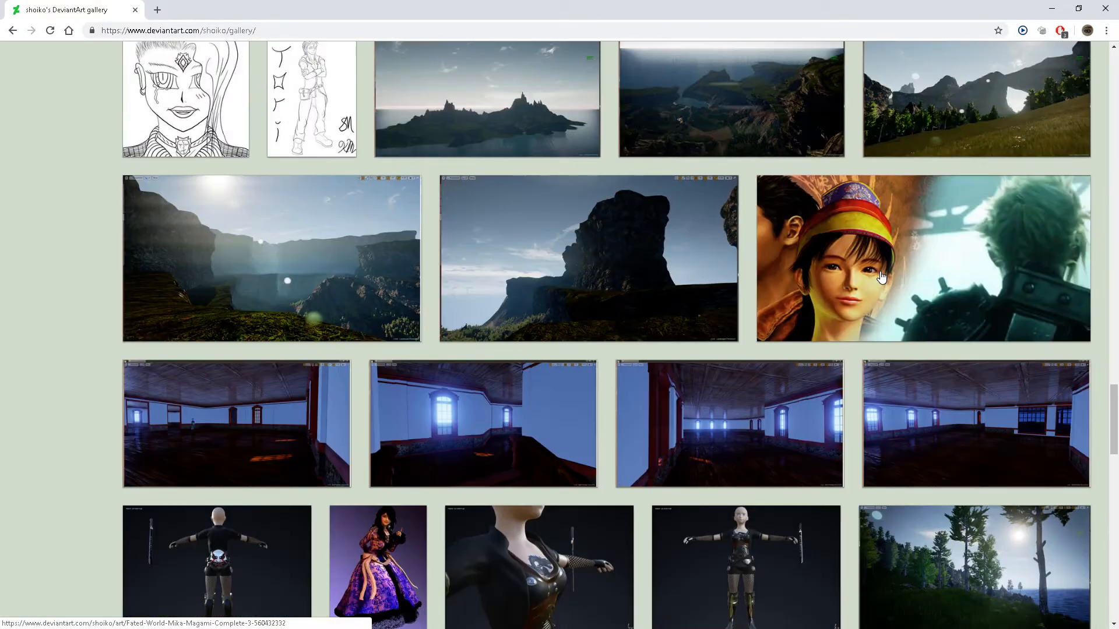
{"action": "scroll", "coordinate": [881, 278], "scroll_direction": "up", "scroll_amount": 1}
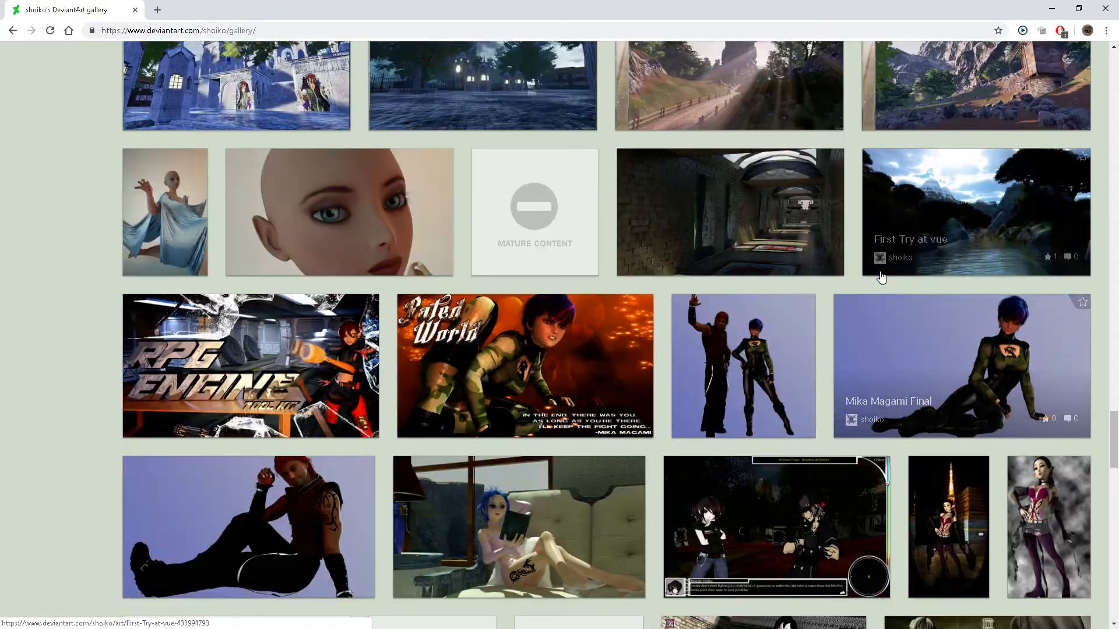
{"action": "left_click", "coordinate": [387, 211]}
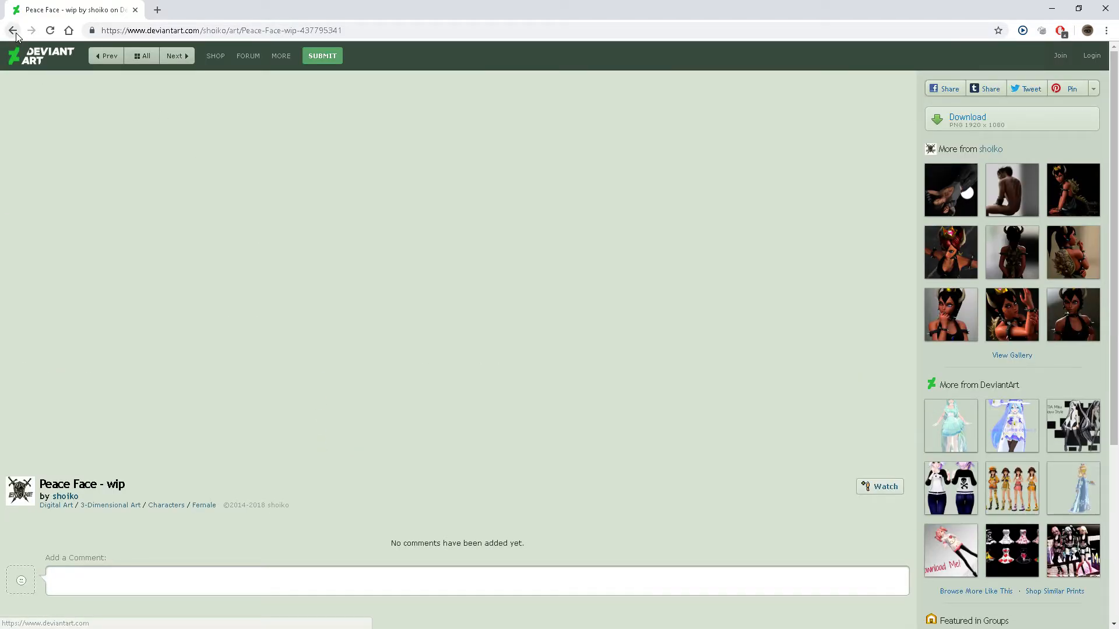
{"action": "left_click", "coordinate": [518, 278]}
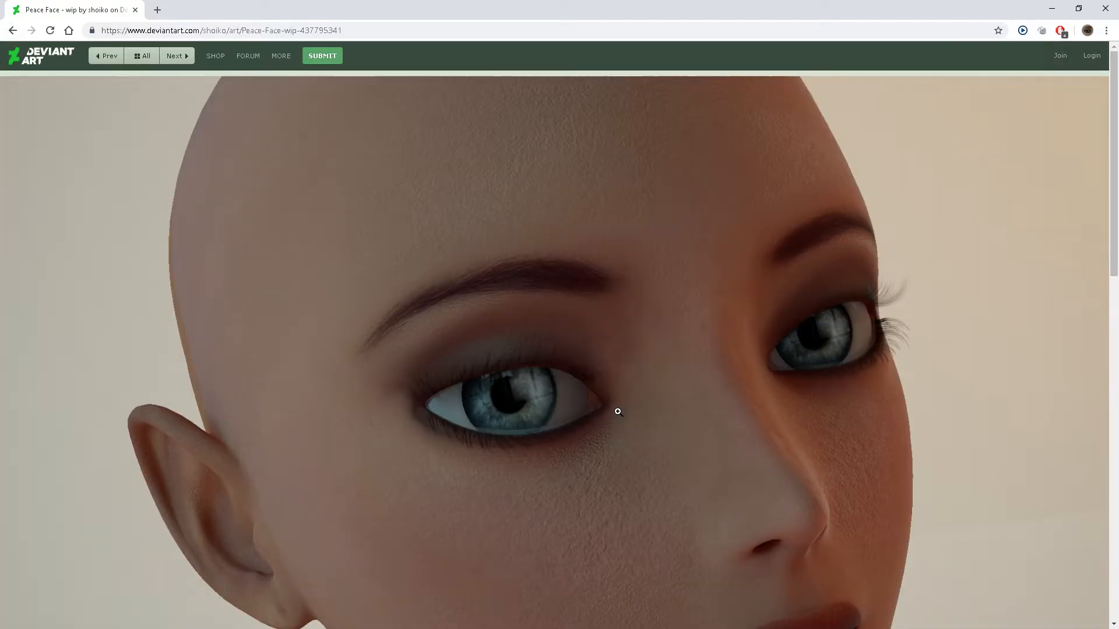
Step: Finish viewing the full-size Peace Face artwork and return to the DeviantArt gallery
{"action": "scroll", "coordinate": [597, 415], "scroll_direction": "down", "scroll_amount": 3}
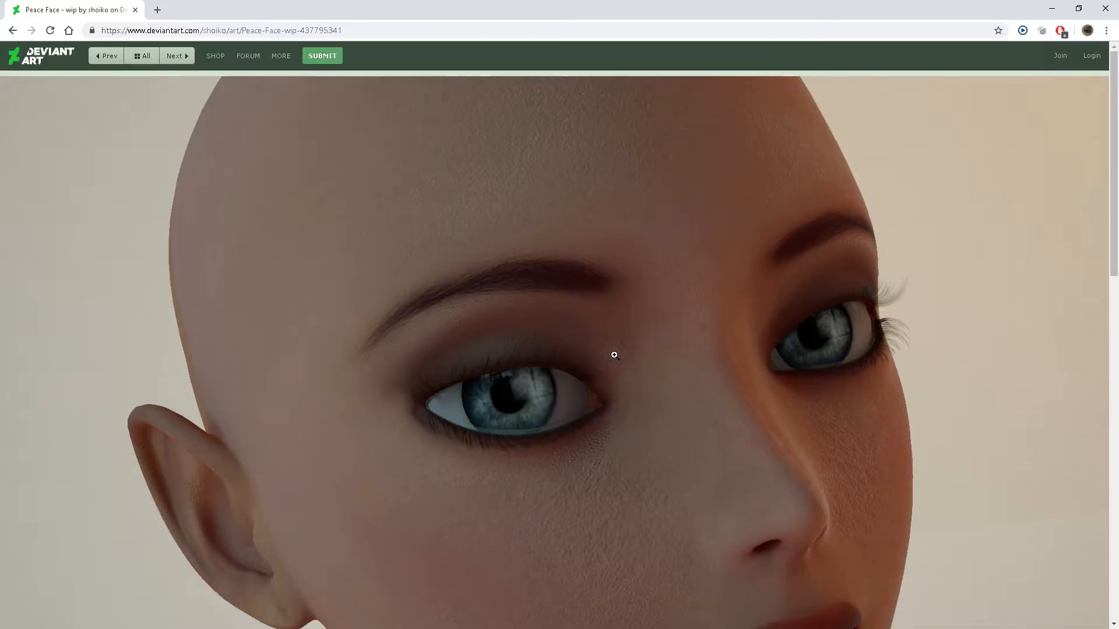
{"action": "left_click", "coordinate": [612, 353]}
{"action": "left_click", "coordinate": [140, 140]}
{"action": "left_click", "coordinate": [13, 31]}
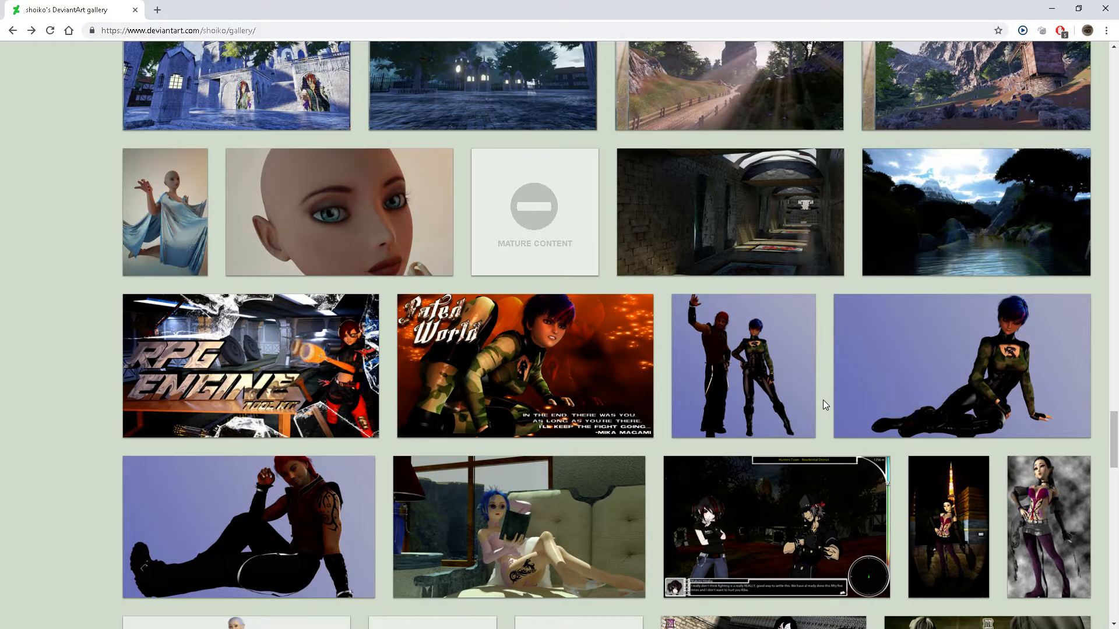
Step: Browse back up through the gallery, past the environment and modular building pieces, to the more recent 3D character renders
{"action": "scroll", "coordinate": [823, 400], "scroll_direction": "up", "scroll_amount": 3}
{"action": "scroll", "coordinate": [823, 400], "scroll_direction": "up", "scroll_amount": 20}
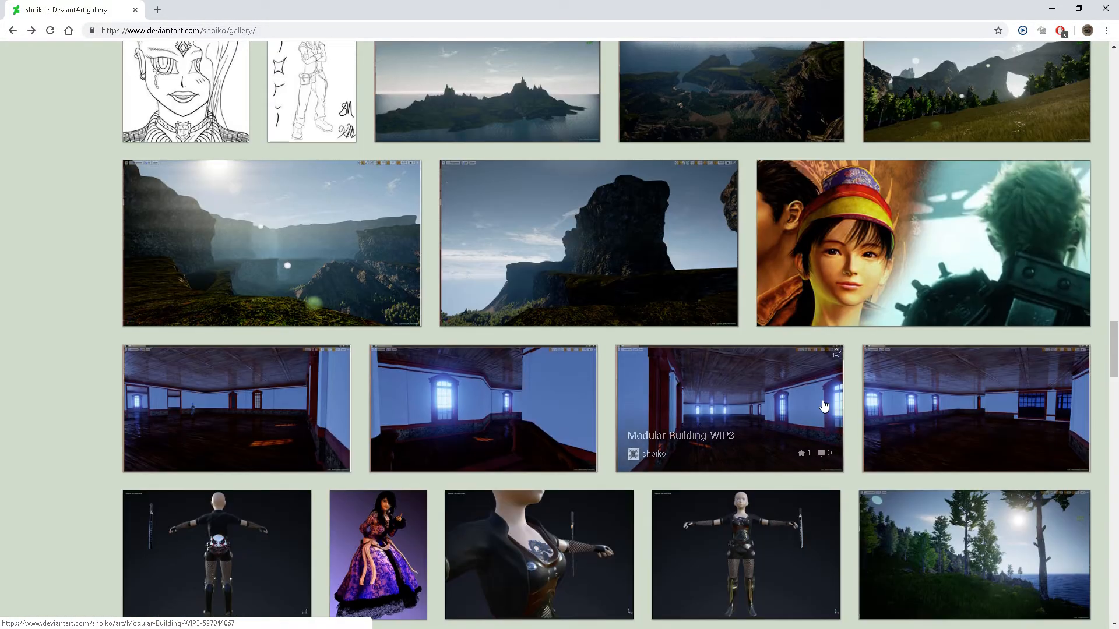
{"action": "scroll", "coordinate": [914, 380], "scroll_direction": "up", "scroll_amount": 8}
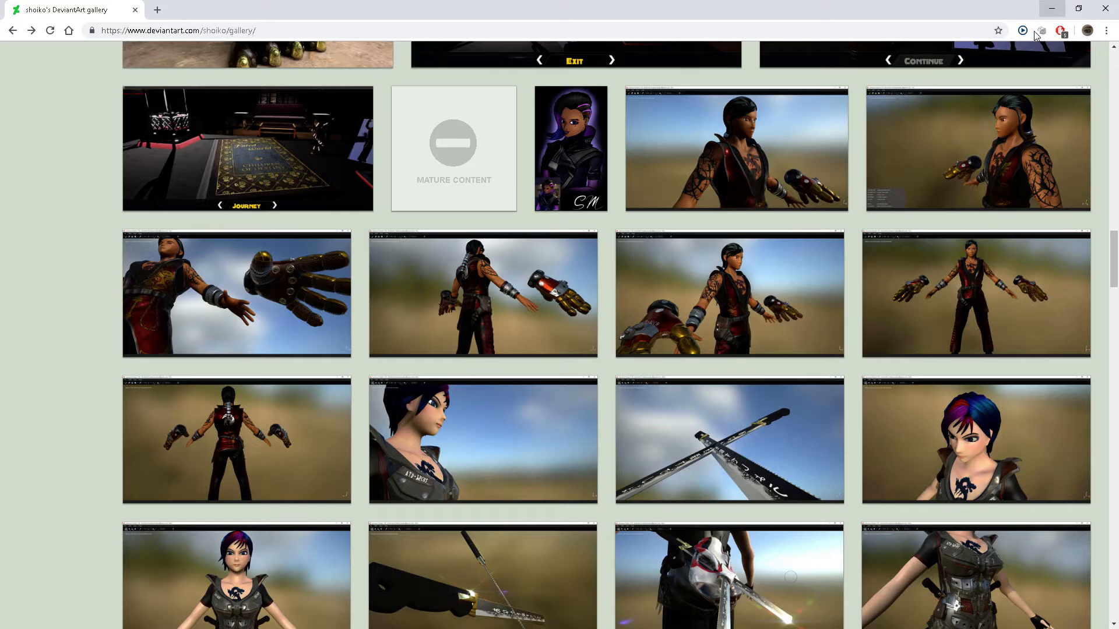
{"action": "scroll", "coordinate": [763, 350], "scroll_direction": "up", "scroll_amount": 12}
Step: Switch to the Google Images results for miraculous ladybug hair and look through the hairstyle reference pictures
{"action": "scroll", "coordinate": [647, 314], "scroll_direction": "down", "scroll_amount": 3}
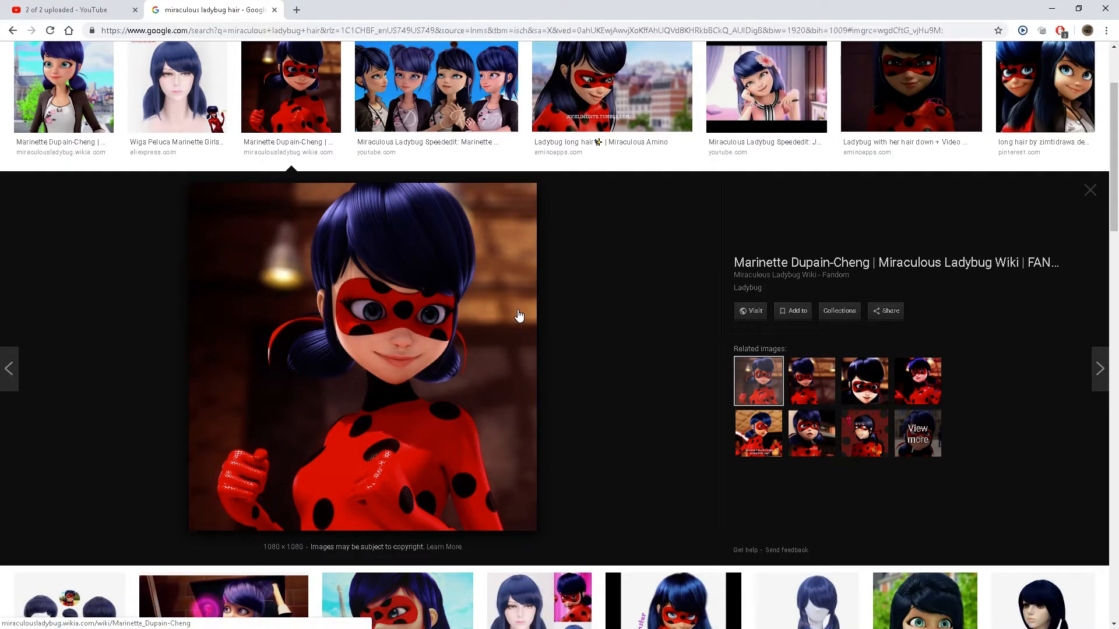
{"action": "scroll", "coordinate": [525, 329], "scroll_direction": "up", "scroll_amount": 1}
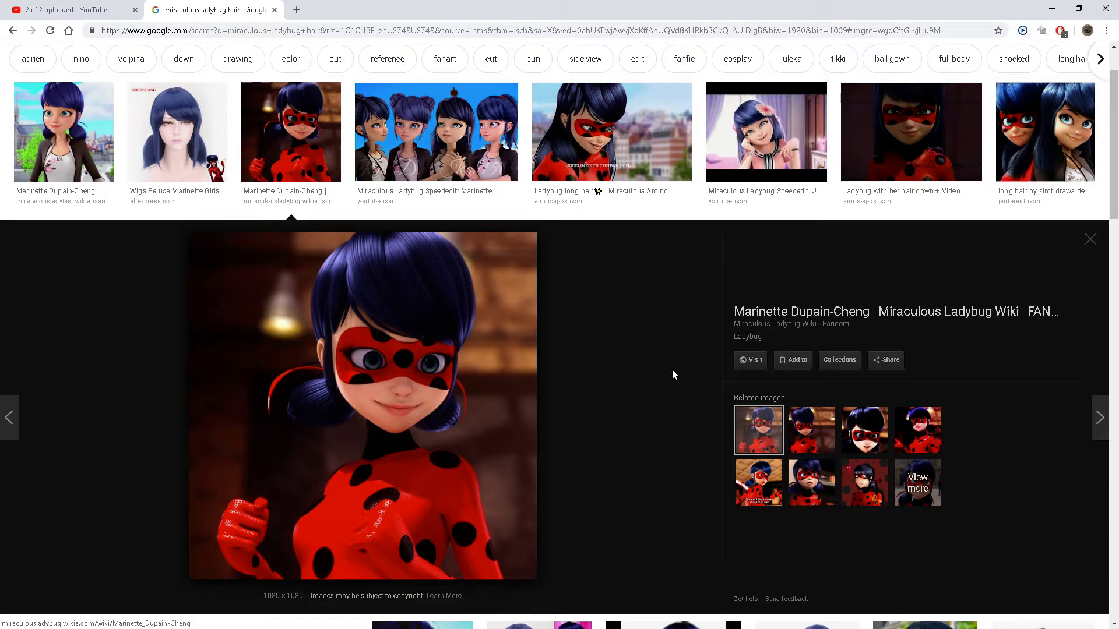
{"action": "scroll", "coordinate": [672, 373], "scroll_direction": "down", "scroll_amount": 10}
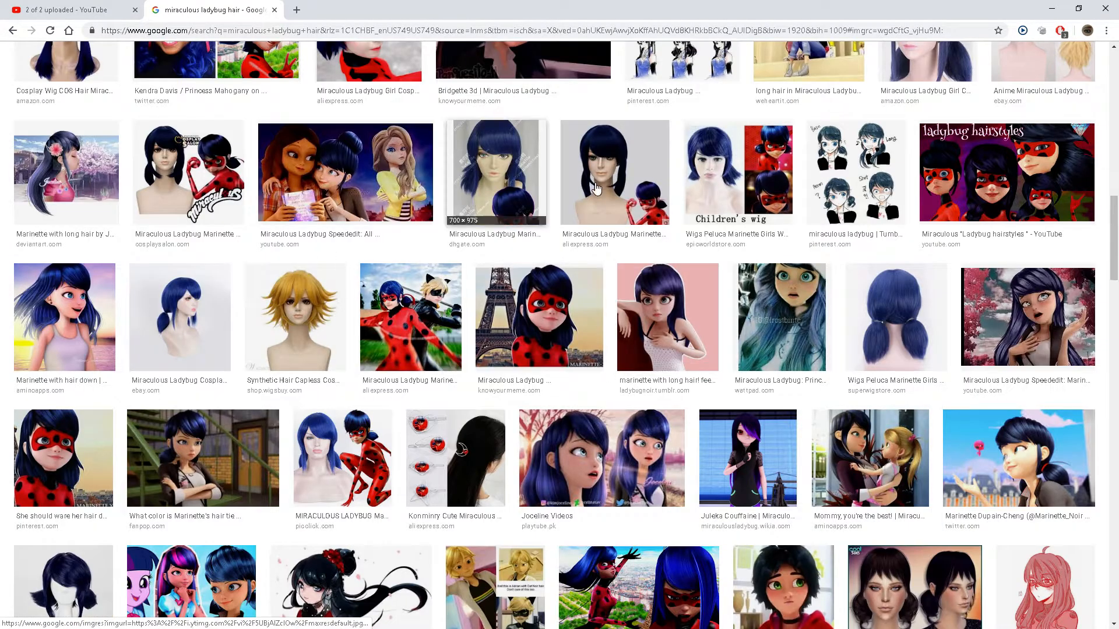
{"action": "scroll", "coordinate": [839, 358], "scroll_direction": "down", "scroll_amount": 8}
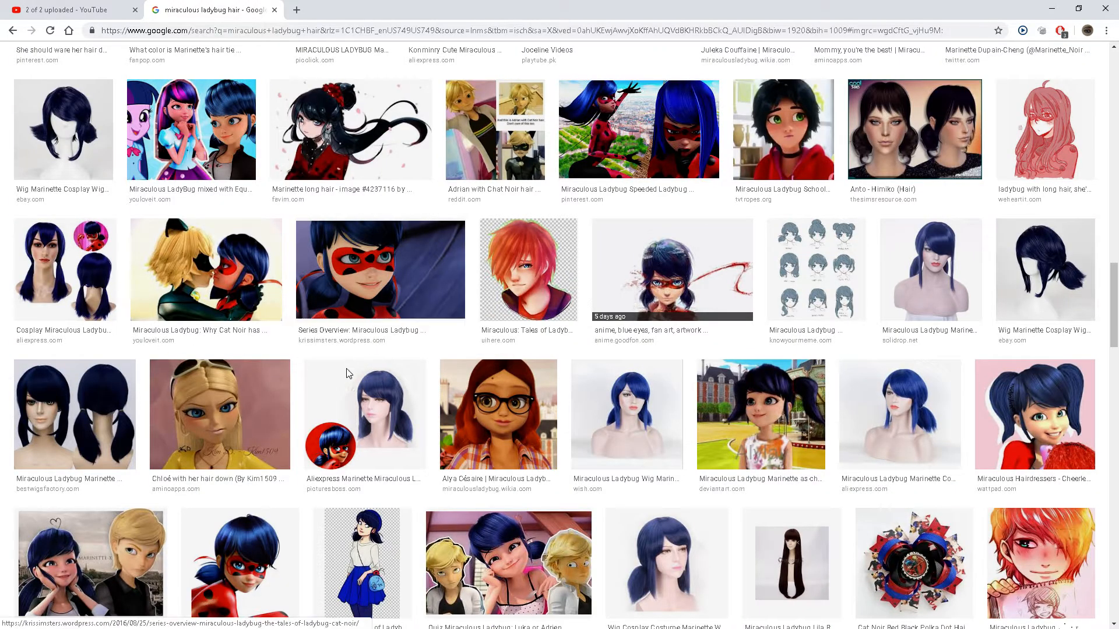
{"action": "left_click", "coordinate": [128, 548]}
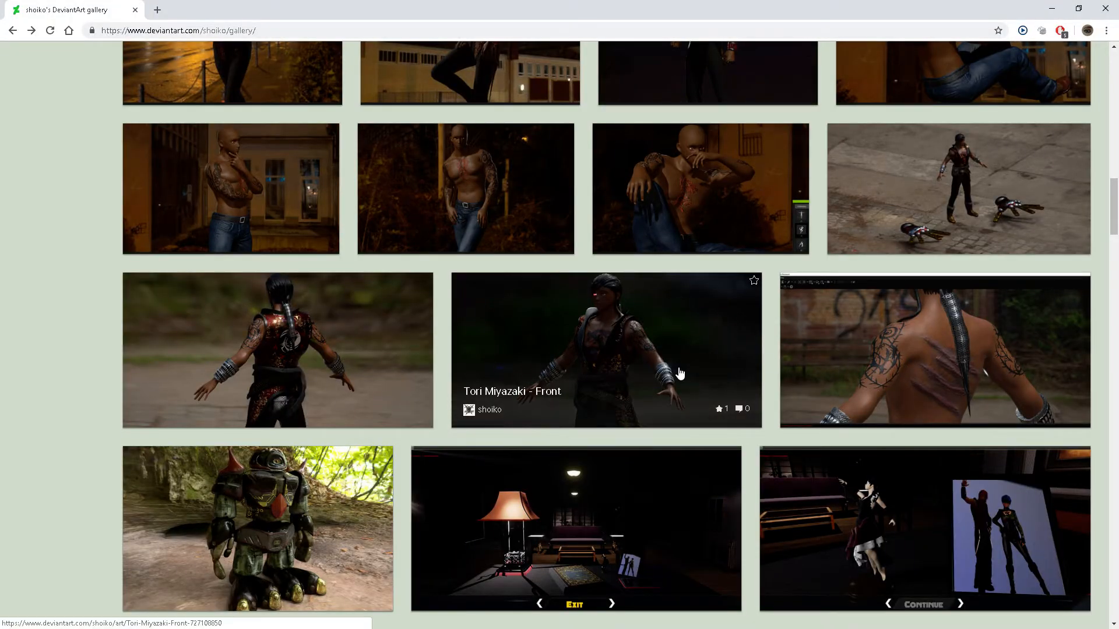
Step: View the Tori Miyazaki - Remake 02 artwork from the DeviantArt gallery, and close the browser to return to Character Creator
{"action": "scroll", "coordinate": [675, 374], "scroll_direction": "up", "scroll_amount": 8}
{"action": "scroll", "coordinate": [553, 282], "scroll_direction": "up", "scroll_amount": 4}
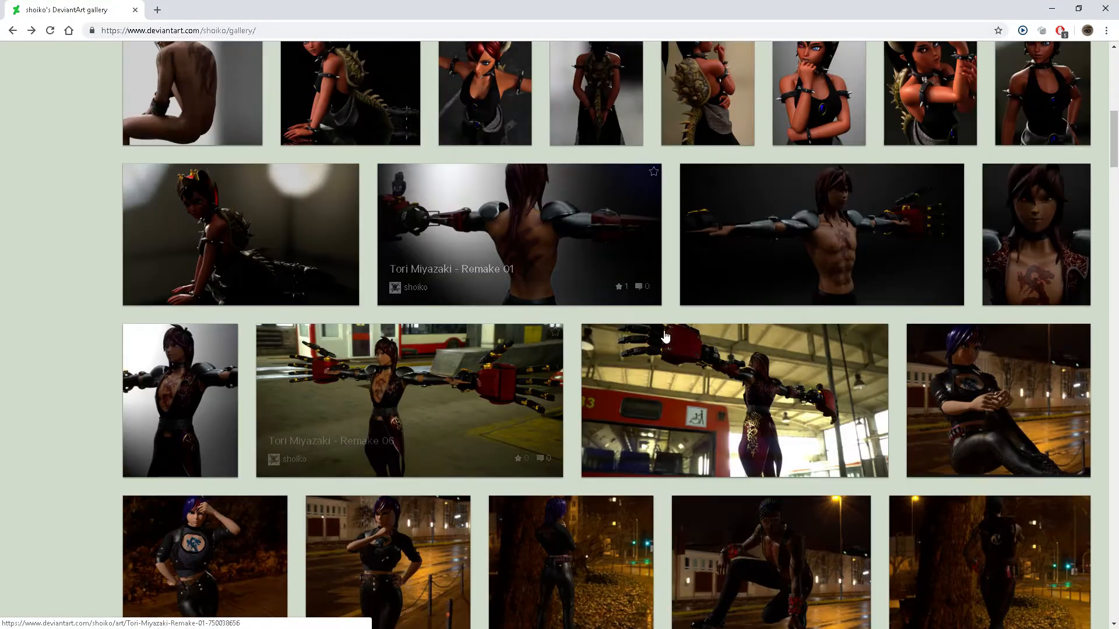
{"action": "left_click", "coordinate": [856, 202]}
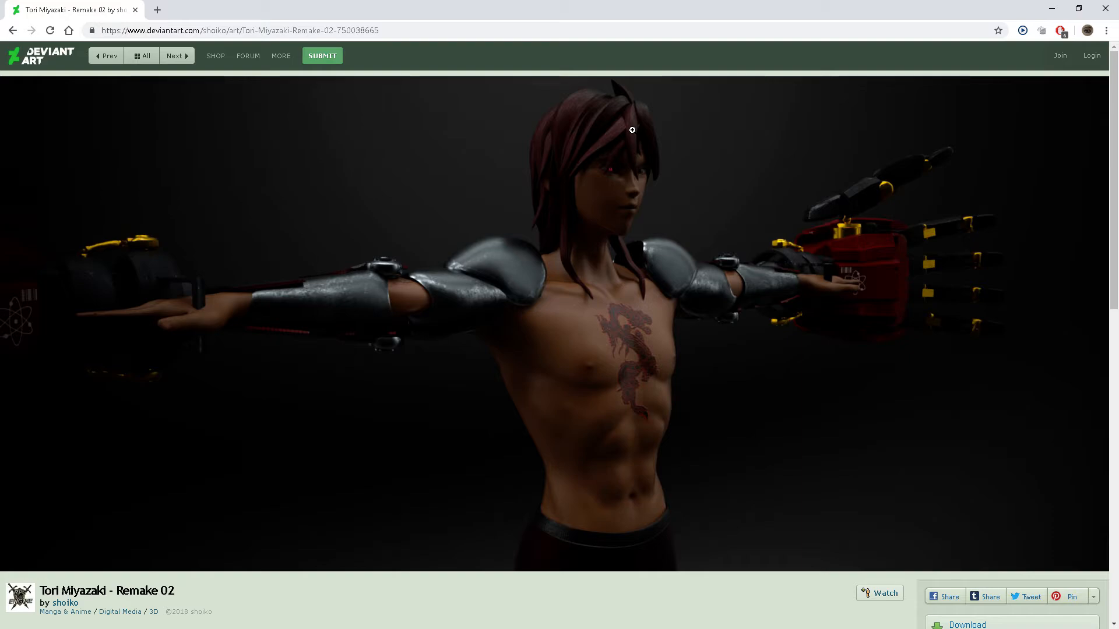
{"action": "left_click", "coordinate": [1106, 9]}
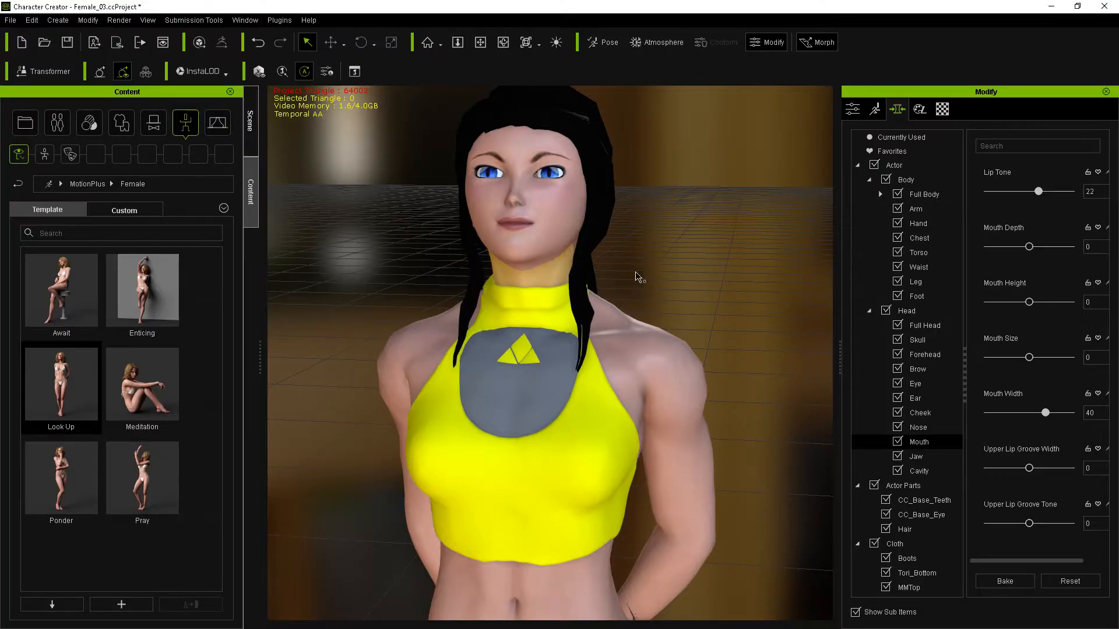
Step: Look through the custom MotionPlus poses and compare them with the template poses in the Male folder
{"action": "left_click", "coordinate": [135, 211]}
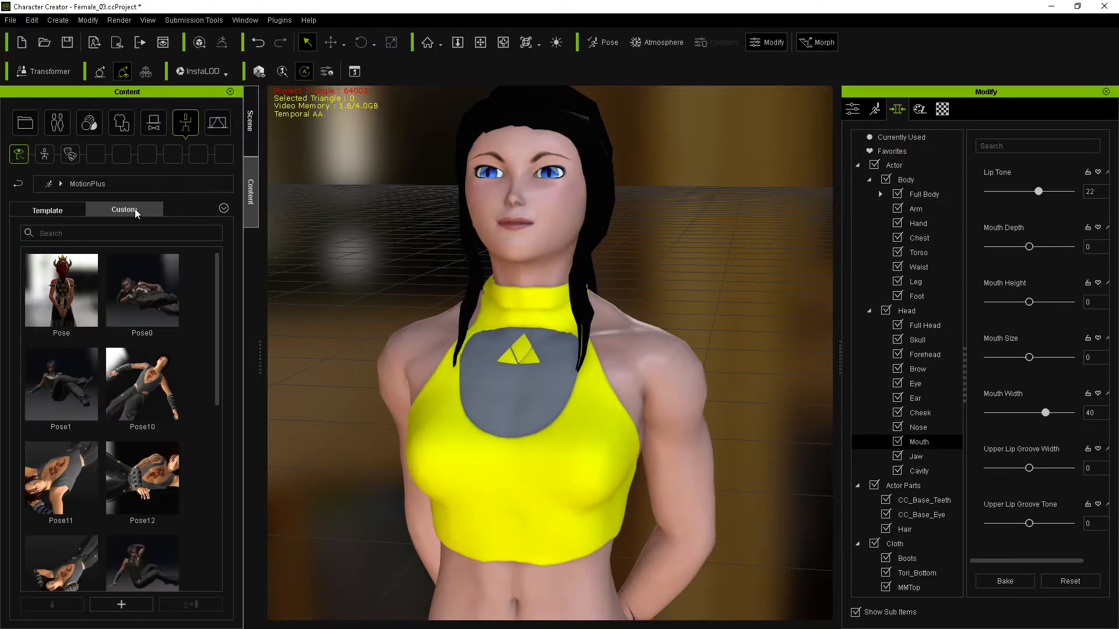
{"action": "scroll", "coordinate": [206, 452], "scroll_direction": "down", "scroll_amount": 5}
{"action": "scroll", "coordinate": [204, 445], "scroll_direction": "up", "scroll_amount": 5}
{"action": "left_click", "coordinate": [60, 211]}
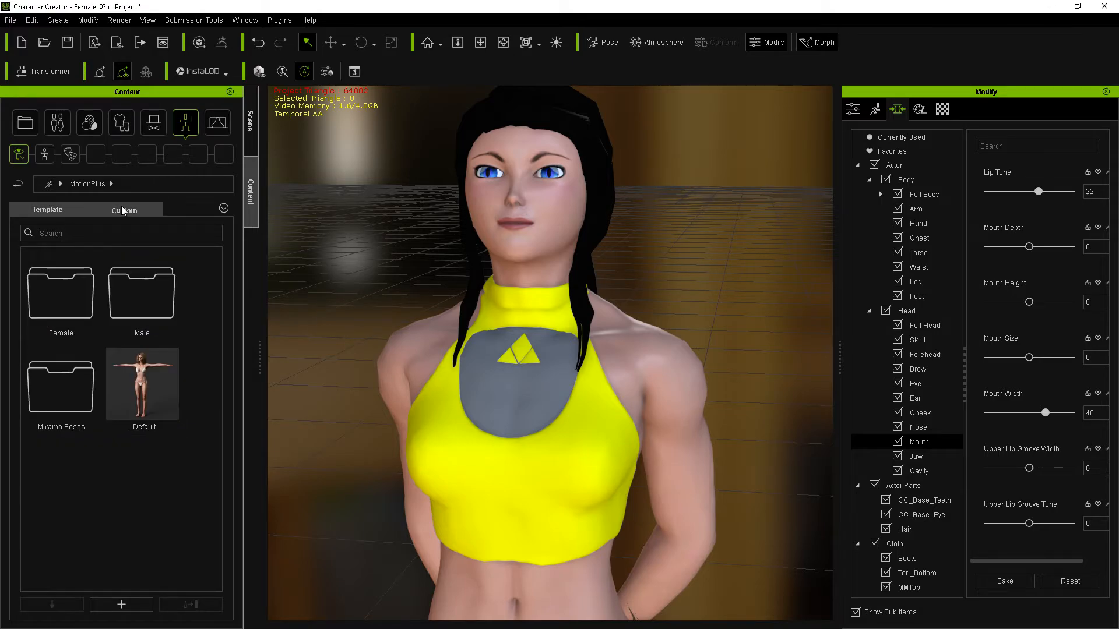
{"action": "double_click", "coordinate": [148, 307]}
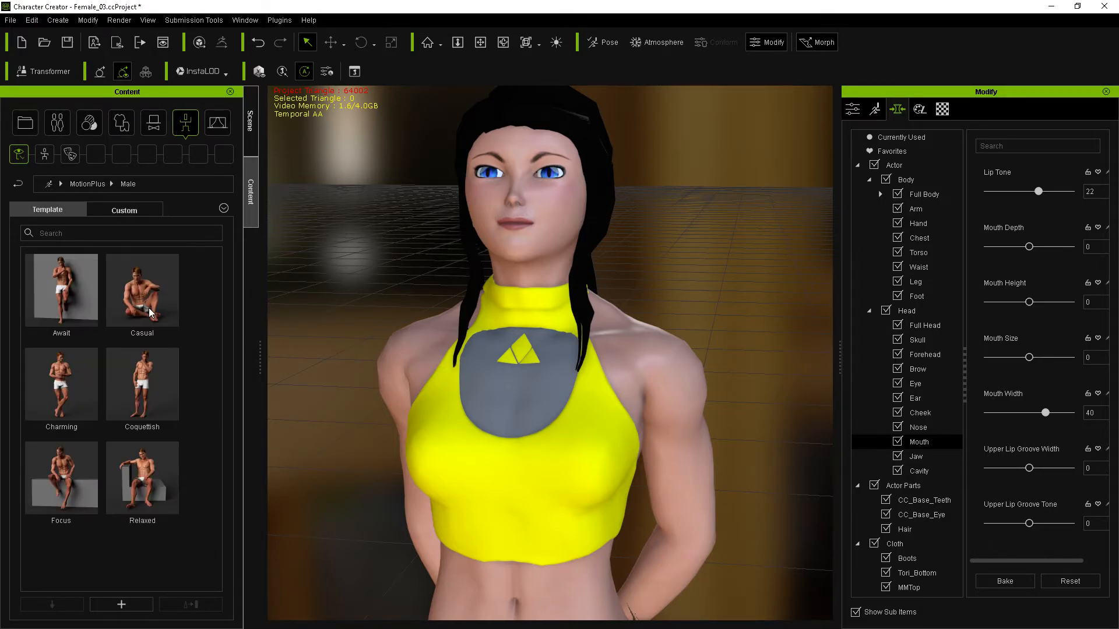
{"action": "left_click", "coordinate": [120, 209]}
{"action": "left_click", "coordinate": [47, 214]}
{"action": "left_click", "coordinate": [136, 205]}
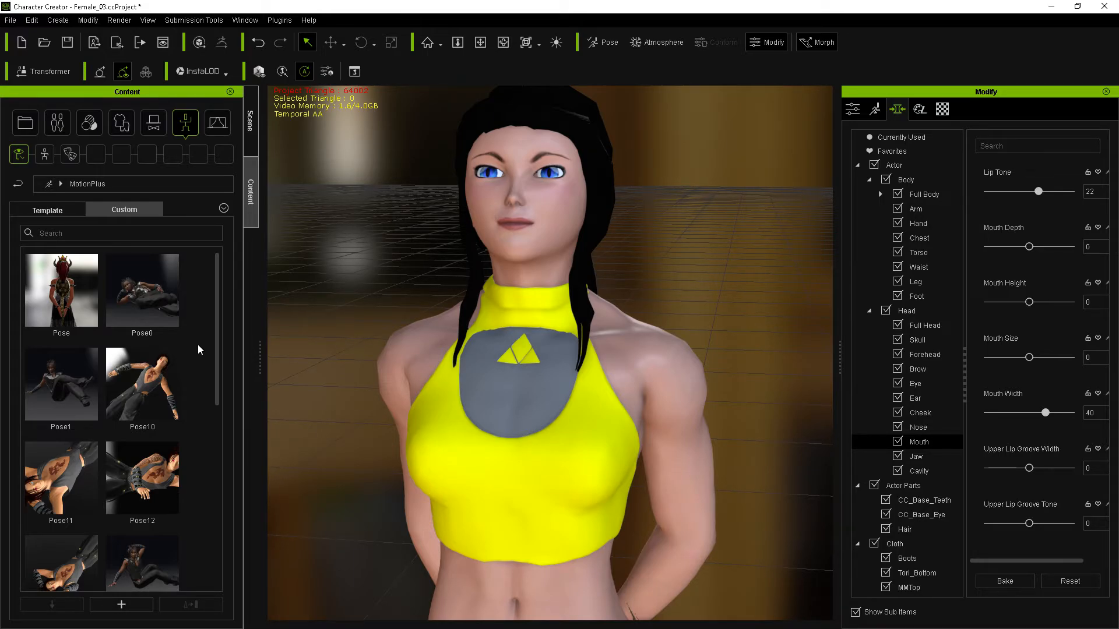
{"action": "left_click", "coordinate": [44, 43]}
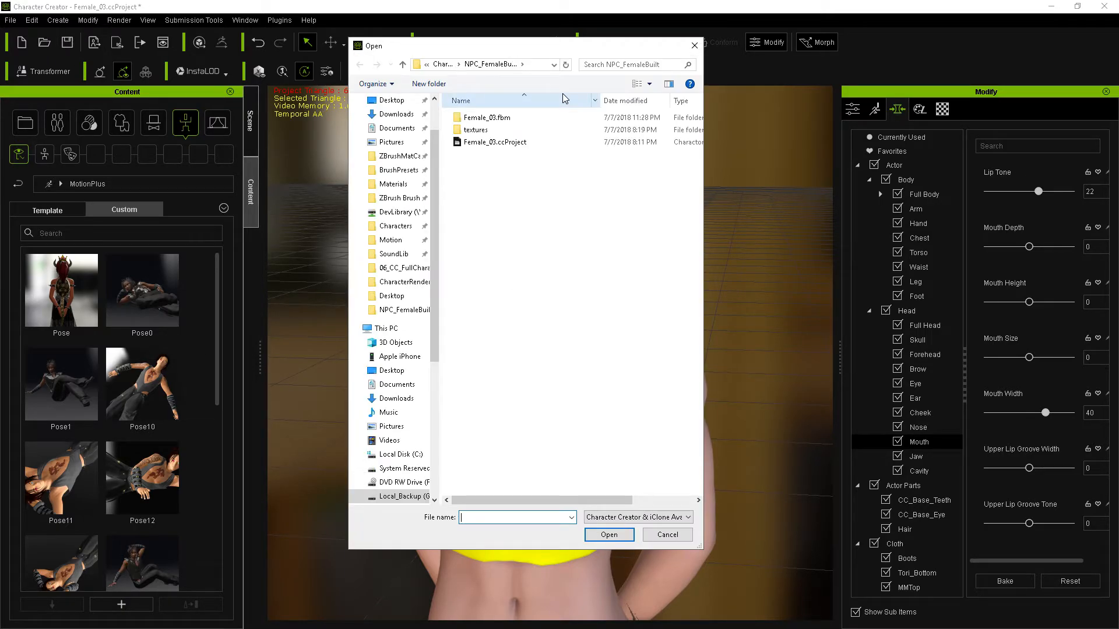
{"action": "left_click", "coordinate": [442, 66]}
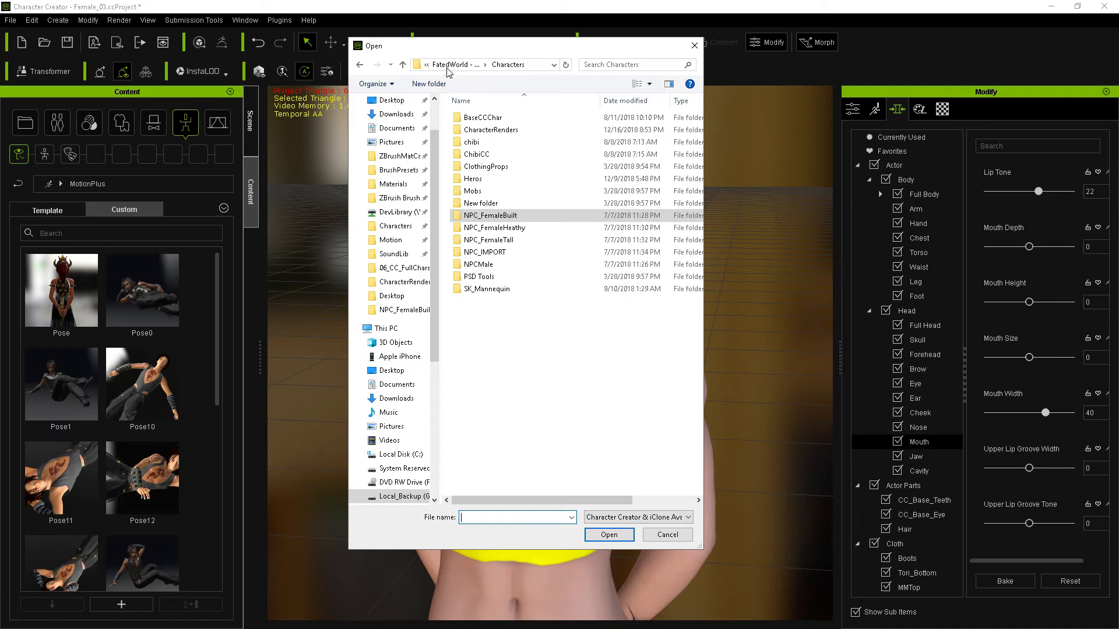
{"action": "left_click", "coordinate": [548, 375]}
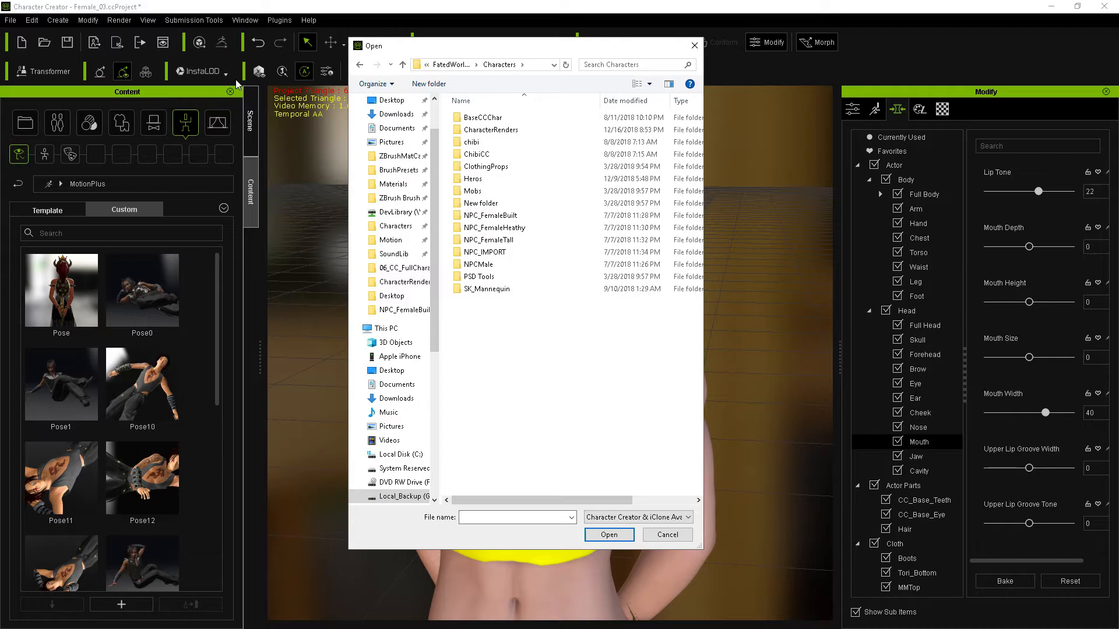
{"action": "left_click", "coordinate": [668, 534]}
{"action": "left_click", "coordinate": [59, 208]}
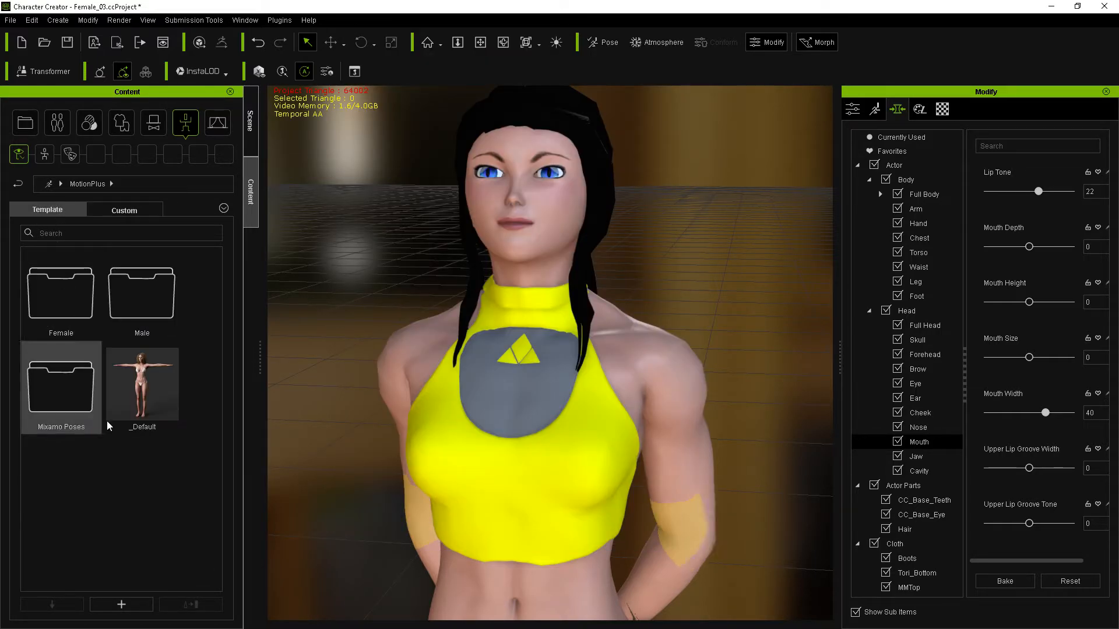
Step: Start opening another project and browse from the NPC_FemaleBuilt folder up to the root of the Local_Backup (G:) drive
{"action": "left_click", "coordinate": [45, 43]}
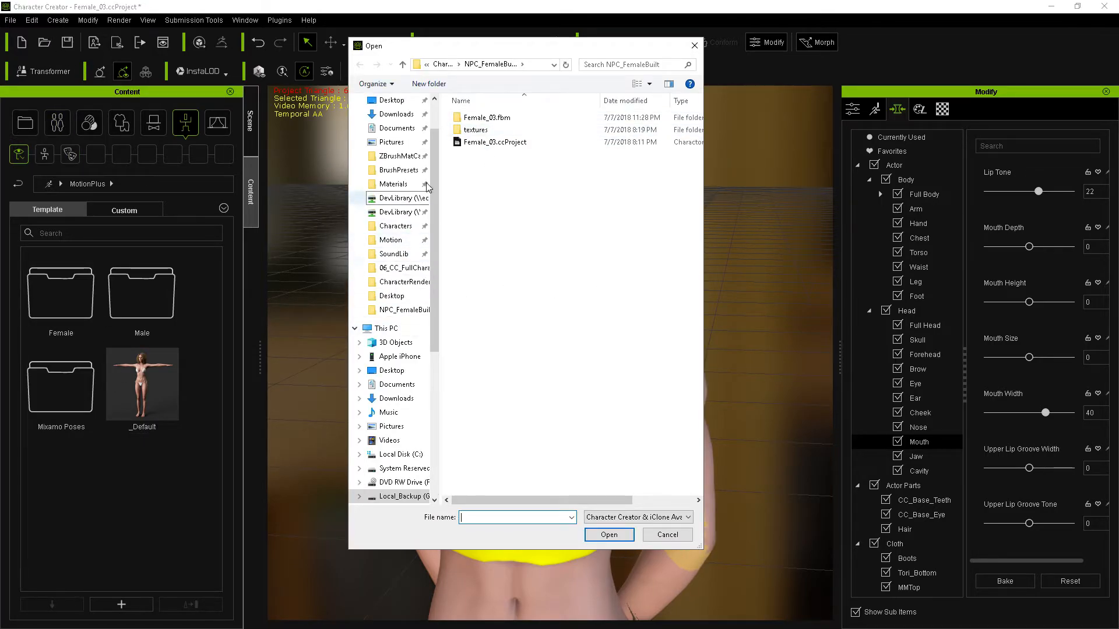
{"action": "left_click", "coordinate": [452, 67]}
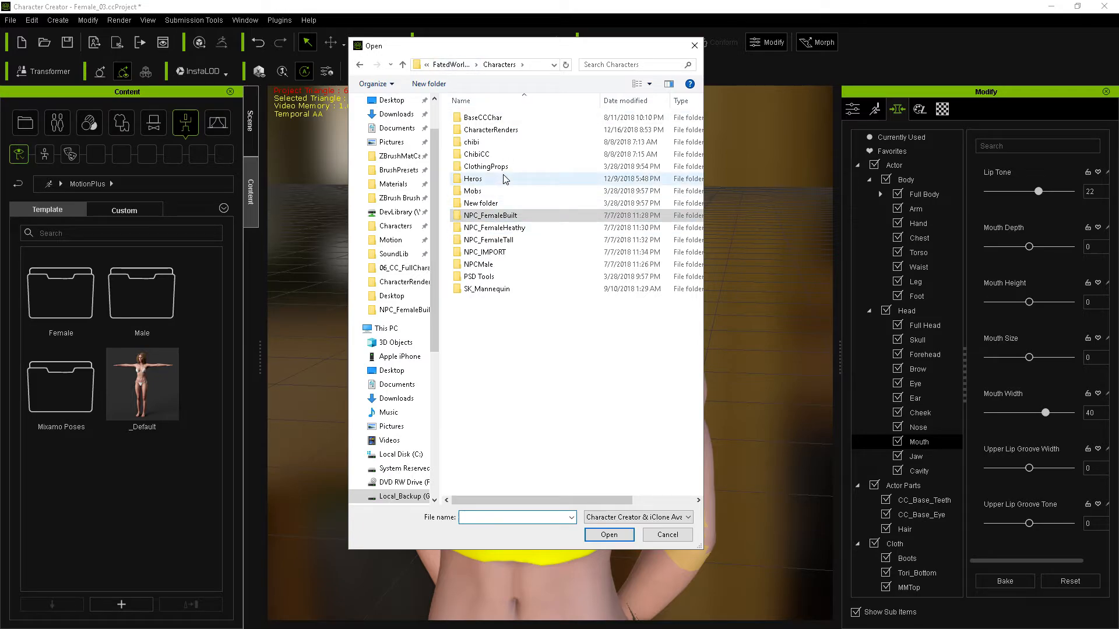
{"action": "left_click", "coordinate": [450, 64]}
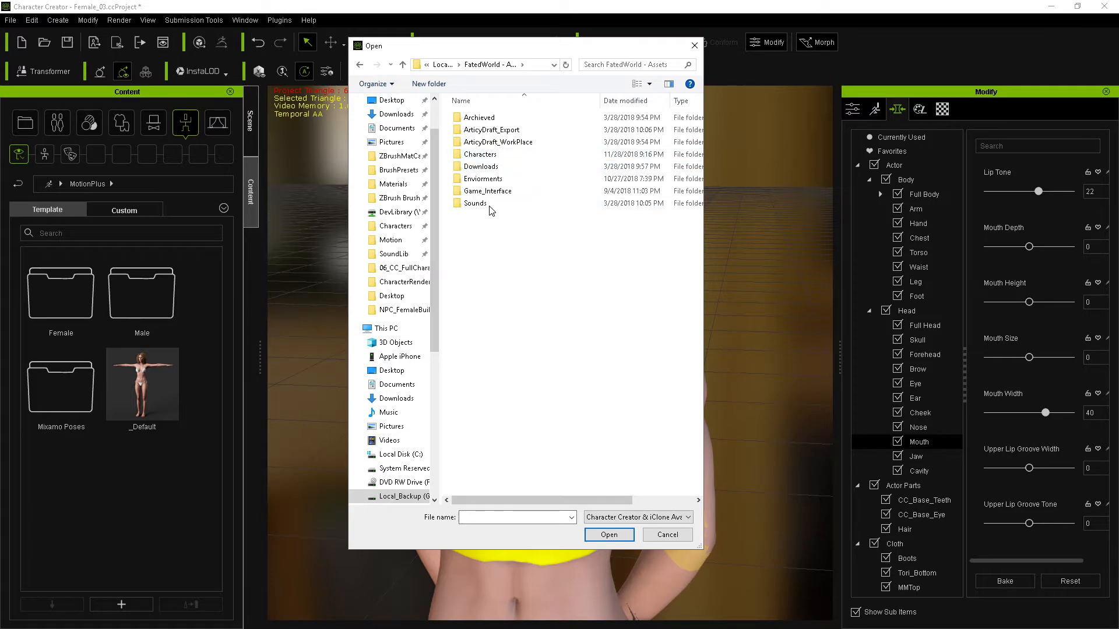
{"action": "left_click", "coordinate": [482, 181]}
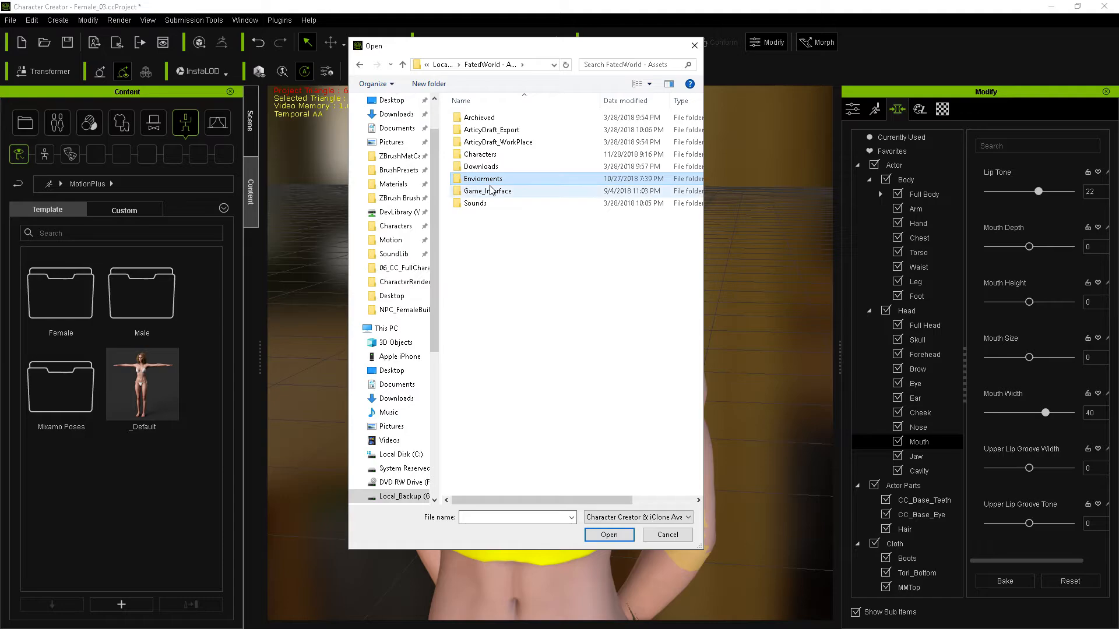
{"action": "left_click", "coordinate": [491, 168]}
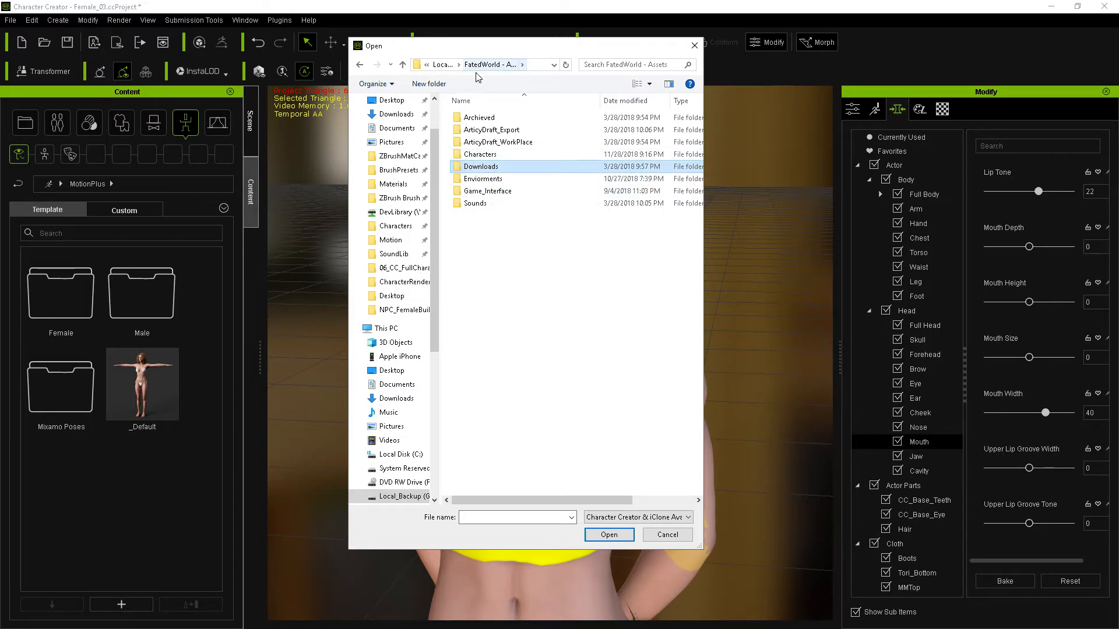
{"action": "left_click", "coordinate": [426, 64]}
{"action": "left_click", "coordinate": [443, 65]}
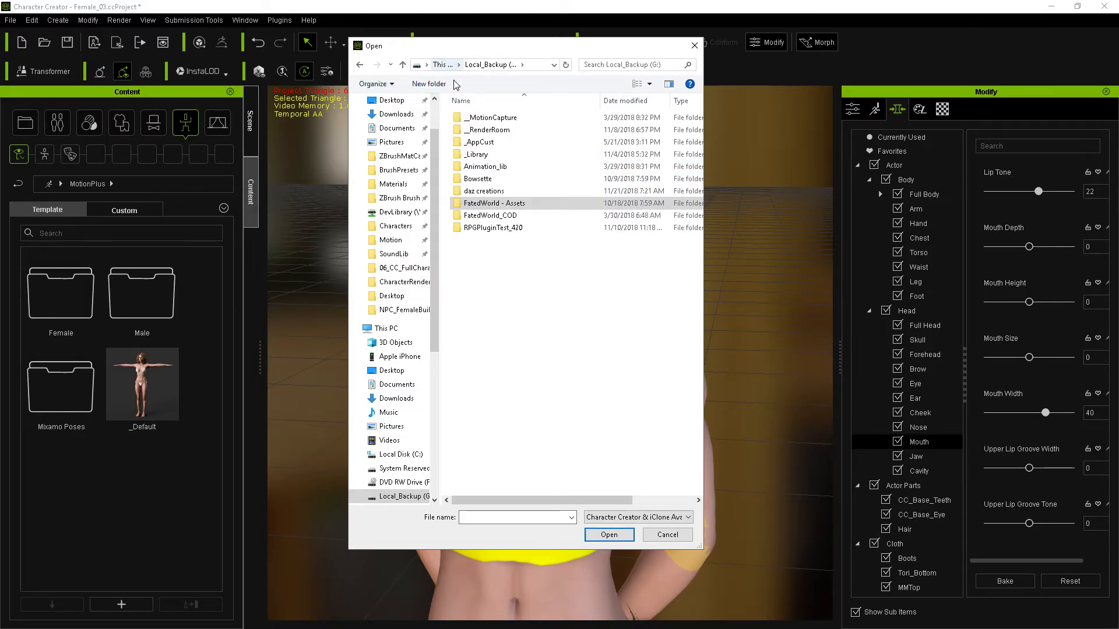
{"action": "double_click", "coordinate": [492, 191]}
{"action": "key", "text": "alt+Left"}
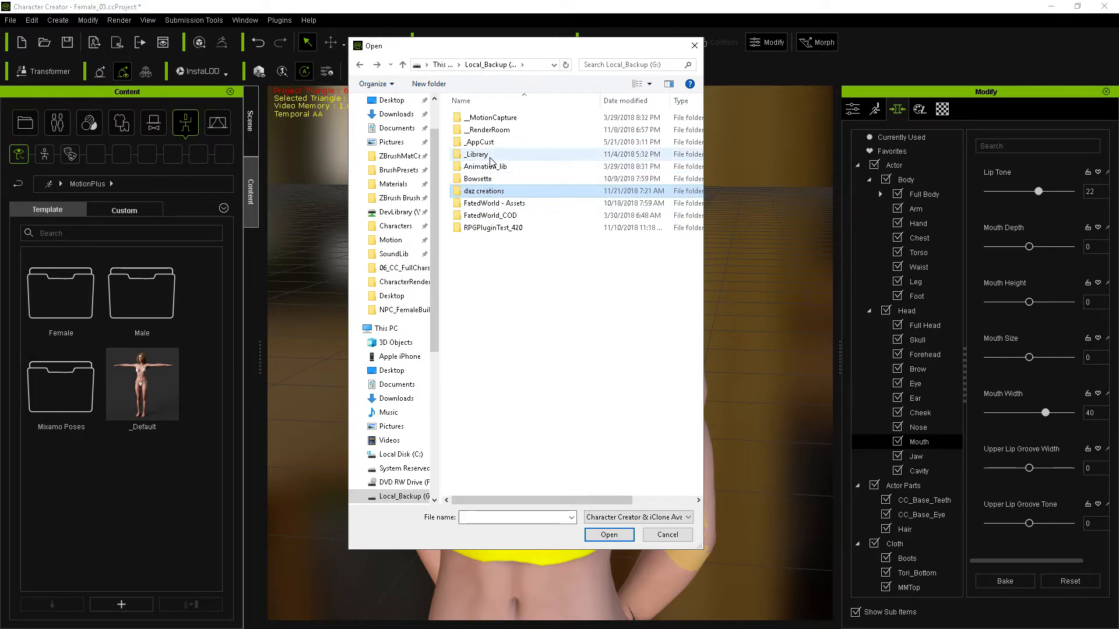
Step: Open the Bowsette Rebuild project from the Bowsette folder, loading the whole project instead of replacing only the costume
{"action": "double_click", "coordinate": [480, 178]}
{"action": "left_click", "coordinate": [508, 227]}
{"action": "left_click", "coordinate": [511, 252]}
{"action": "left_click", "coordinate": [520, 265]}
{"action": "left_click", "coordinate": [523, 290]}
{"action": "double_click", "coordinate": [527, 278]}
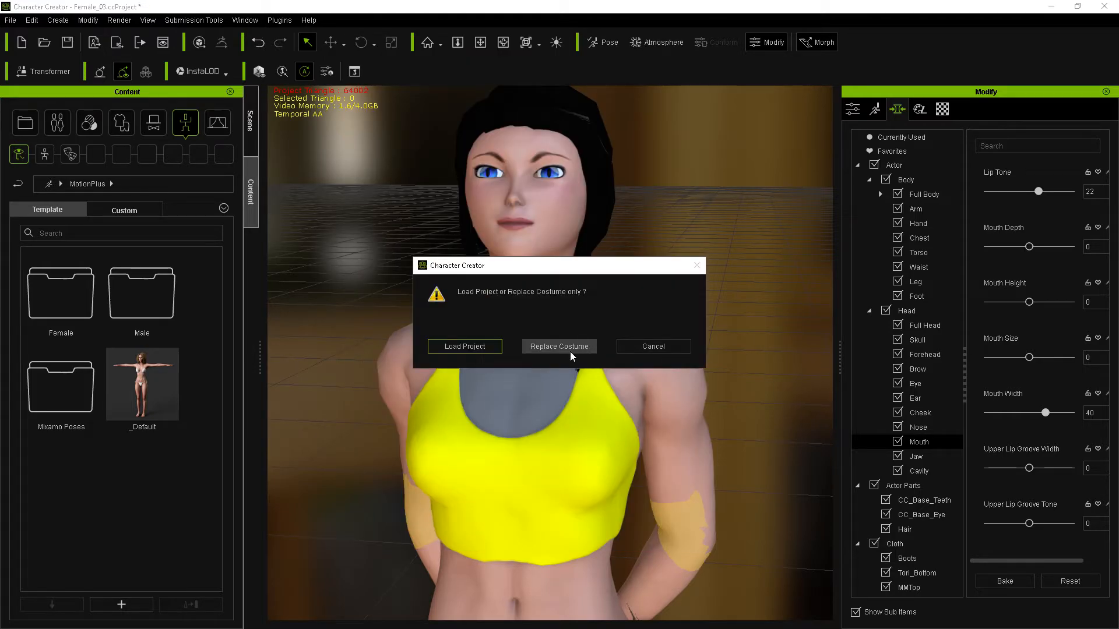
{"action": "left_click", "coordinate": [474, 345]}
{"action": "left_click", "coordinate": [577, 350]}
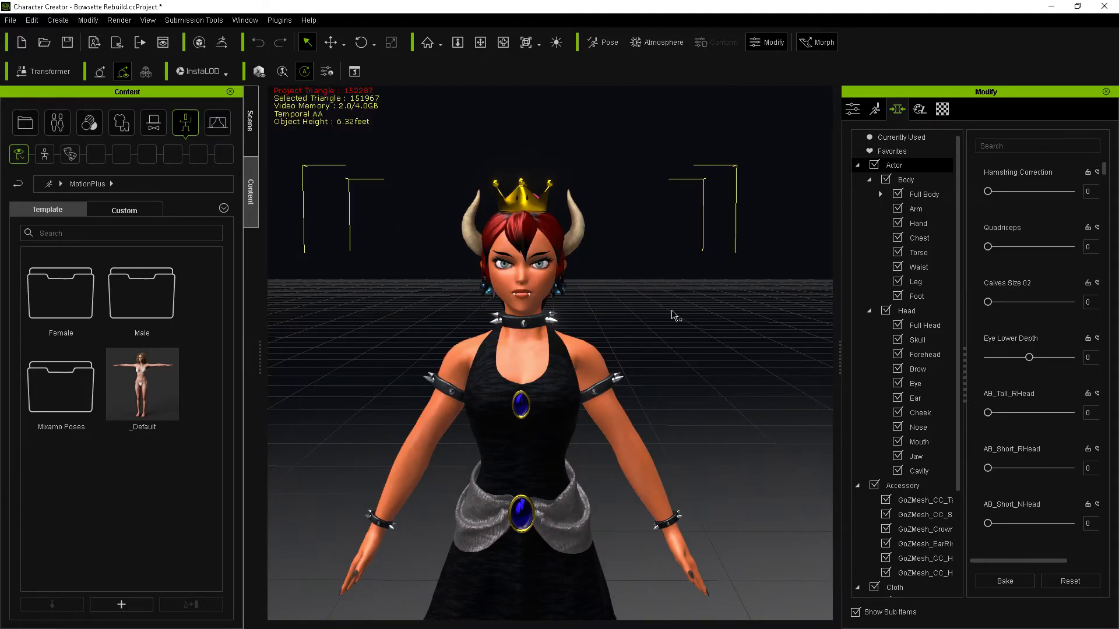
Step: Examine the Bowsette character's head, hair, horns and shell from the side, three-quarter and front views
{"action": "middle_click_drag", "start_coordinate": [720, 309], "coordinate": [753, 280]}
{"action": "right_click_drag", "start_coordinate": [386, 328], "coordinate": [380, 295]}
{"action": "scroll", "coordinate": [541, 230], "scroll_direction": "up", "scroll_amount": 5}
{"action": "right_click_drag", "start_coordinate": [787, 388], "coordinate": [952, 388]}
{"action": "right_click_drag", "start_coordinate": [764, 284], "coordinate": [967, 194]}
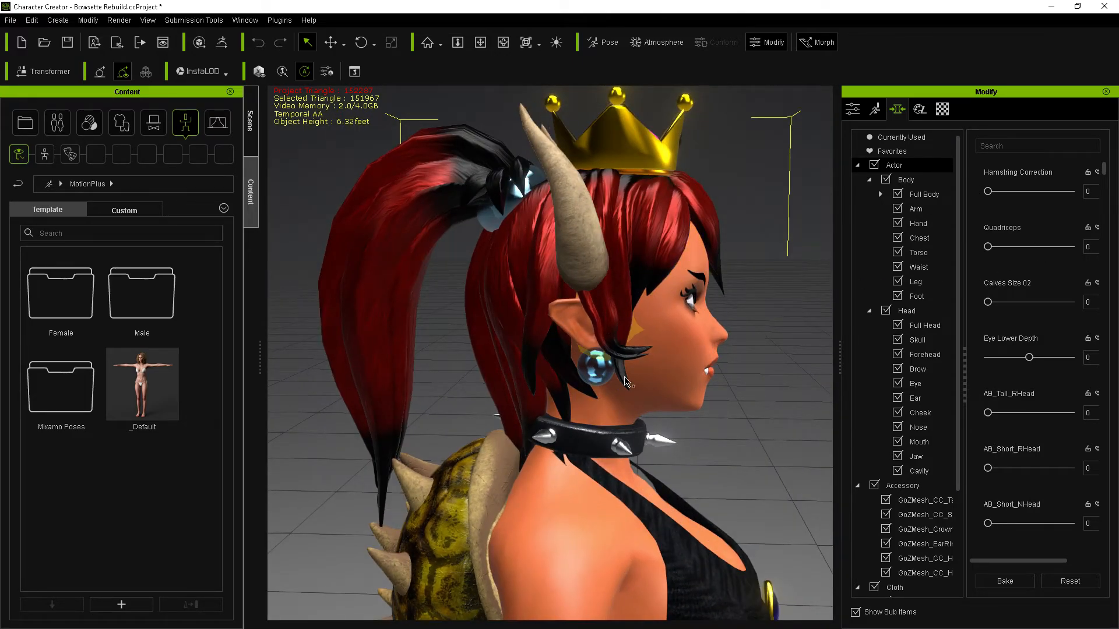
{"action": "right_click_drag", "start_coordinate": [490, 279], "coordinate": [641, 274]}
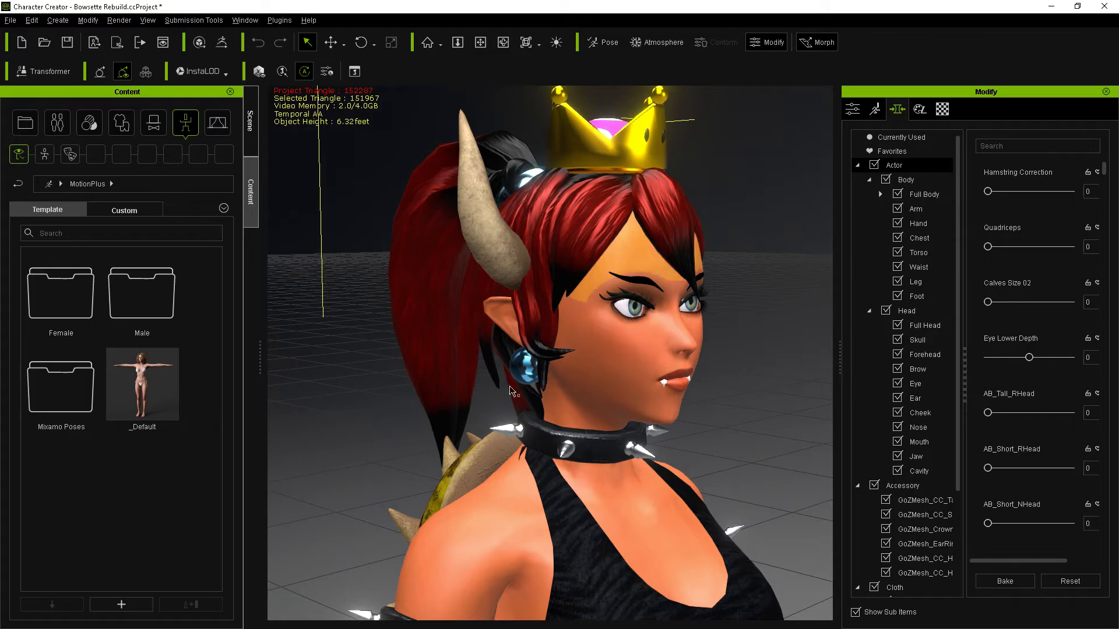
{"action": "right_click_drag", "start_coordinate": [705, 370], "coordinate": [659, 288]}
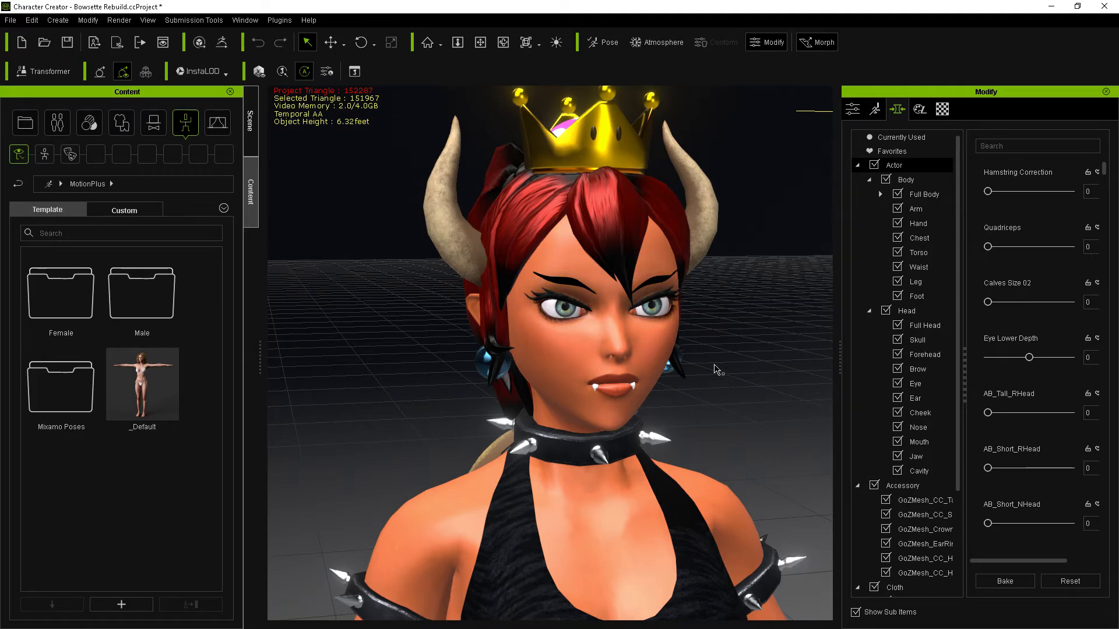
Step: Inspect the character's eyes and facial skin up close, and return to a view of the head and upper body
{"action": "scroll", "coordinate": [595, 357], "scroll_direction": "up", "scroll_amount": 5}
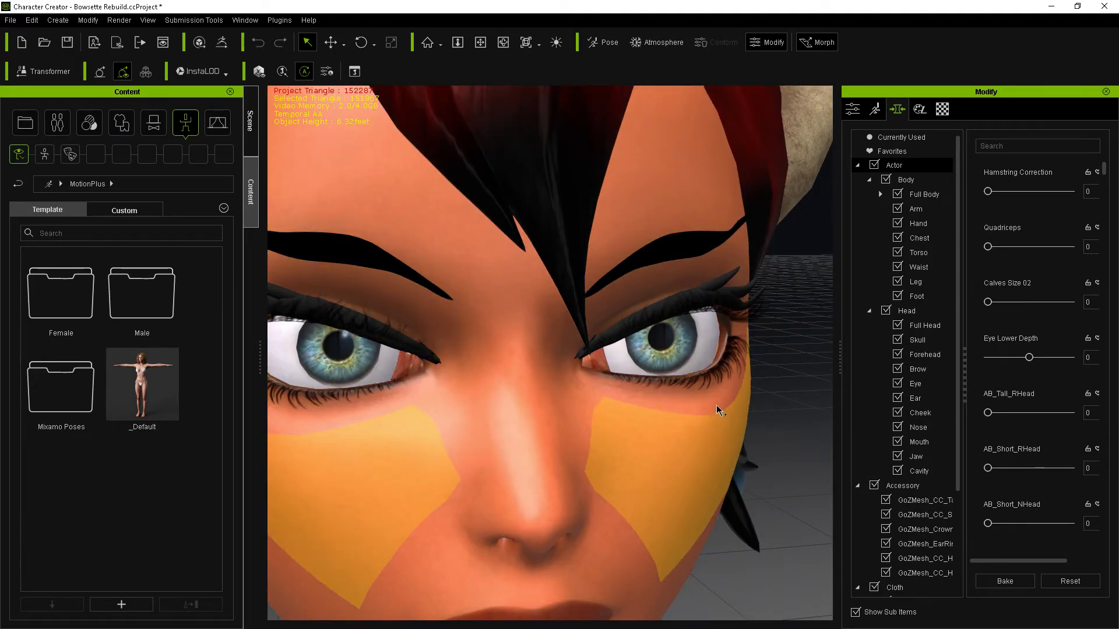
{"action": "scroll", "coordinate": [740, 529], "scroll_direction": "up", "scroll_amount": 5}
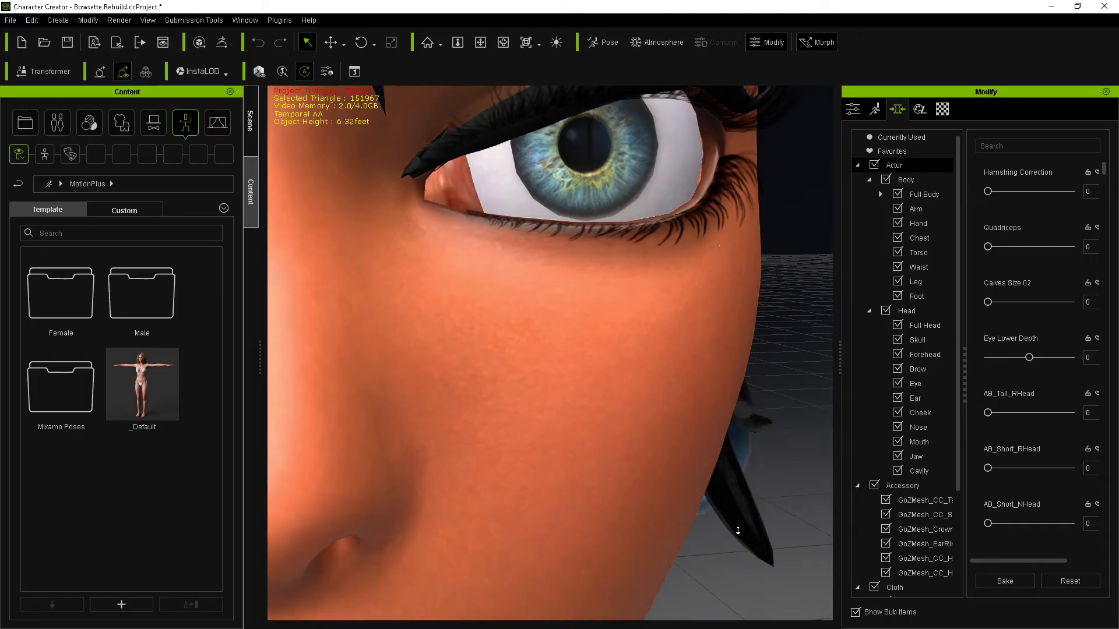
{"action": "scroll", "coordinate": [739, 530], "scroll_direction": "down", "scroll_amount": 8}
{"action": "middle_click_drag", "start_coordinate": [754, 565], "coordinate": [682, 295]}
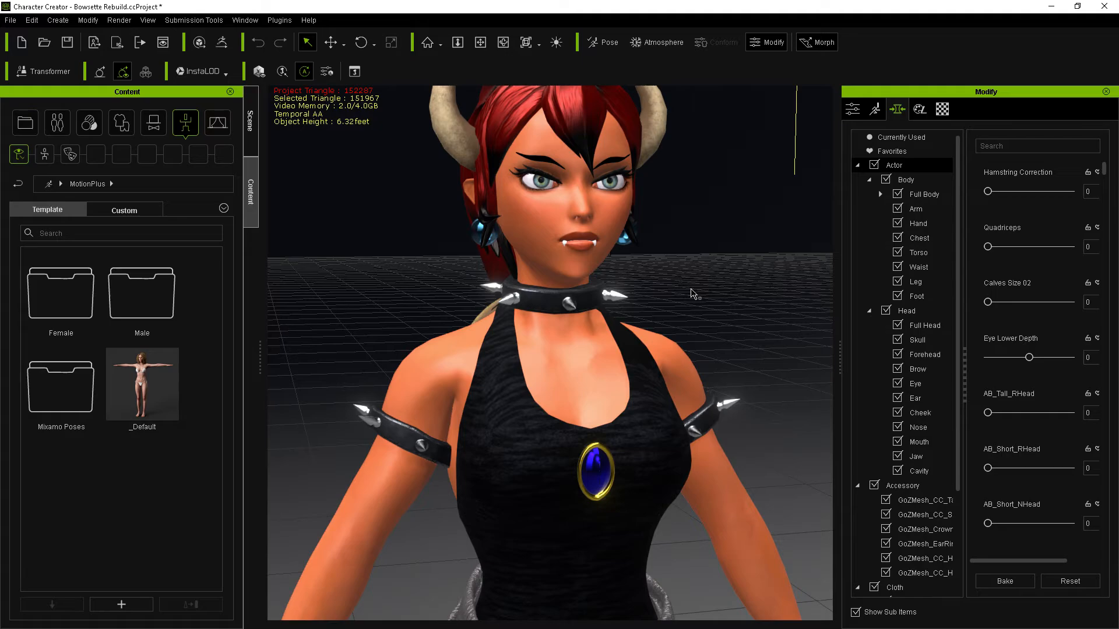
Step: Examine Bowsette's dress, waist sash, gems and spiked arm cuffs, and return to a three-quarter view of the head and torso
{"action": "middle_click_drag", "start_coordinate": [694, 499], "coordinate": [613, 233]}
{"action": "right_click_drag", "start_coordinate": [666, 451], "coordinate": [452, 586]}
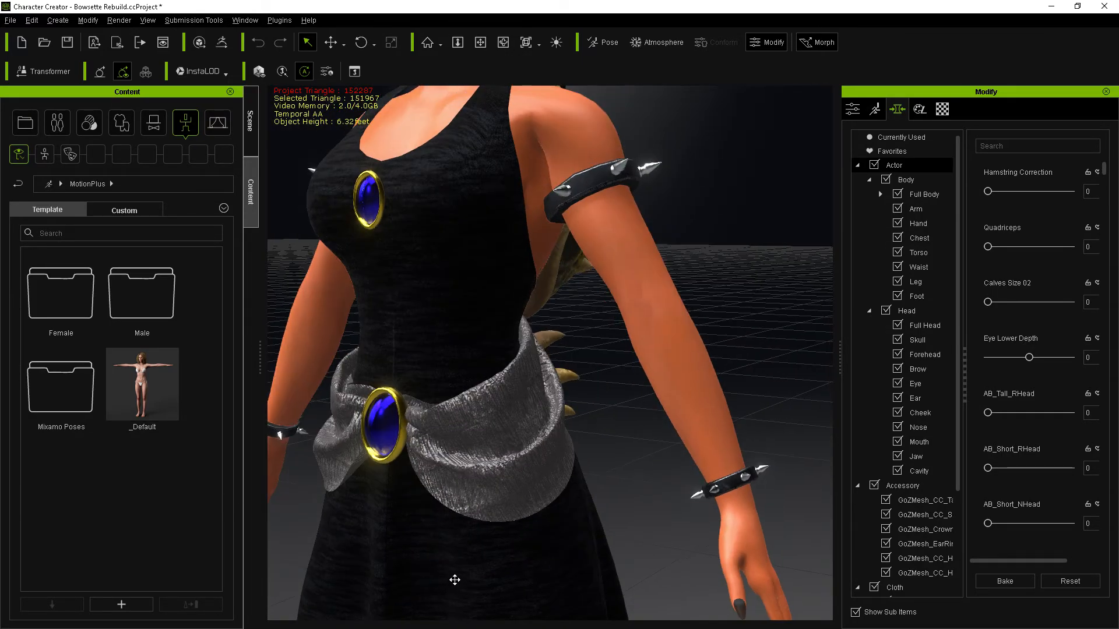
{"action": "middle_click_drag", "start_coordinate": [451, 585], "coordinate": [523, 271]}
{"action": "right_click_drag", "start_coordinate": [523, 270], "coordinate": [742, 466]}
{"action": "middle_click_drag", "start_coordinate": [667, 358], "coordinate": [665, 201]}
{"action": "middle_click_drag", "start_coordinate": [668, 296], "coordinate": [709, 501]}
{"action": "mouse_move", "coordinate": [705, 212]}
{"action": "middle_mouse_down"}
{"action": "mouse_move", "coordinate": [713, 608]}
{"action": "mouse_move", "coordinate": [719, 278]}
{"action": "mouse_move", "coordinate": [711, 361]}
{"action": "middle_mouse_up"}
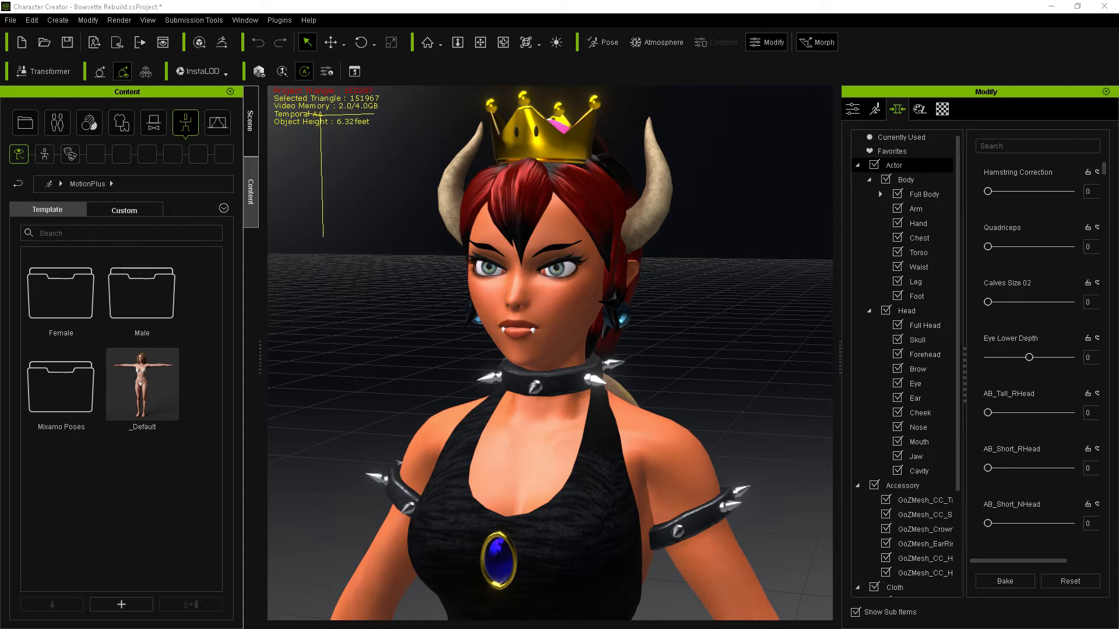
Step: Switch to the Daz3D store in the browser and compare the Gen 4 and Gen 3 Iconic Shapes for Genesis product pages
{"action": "key", "text": "alt+Tab"}
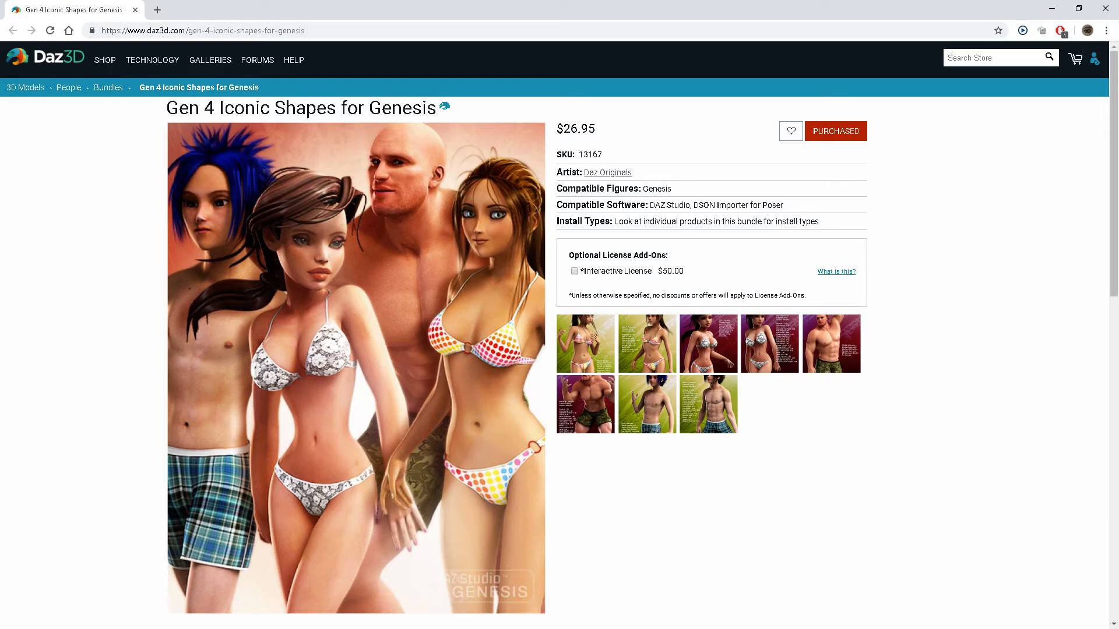
{"action": "left_click_drag", "start_coordinate": [0, 187], "coordinate": [247, 9]}
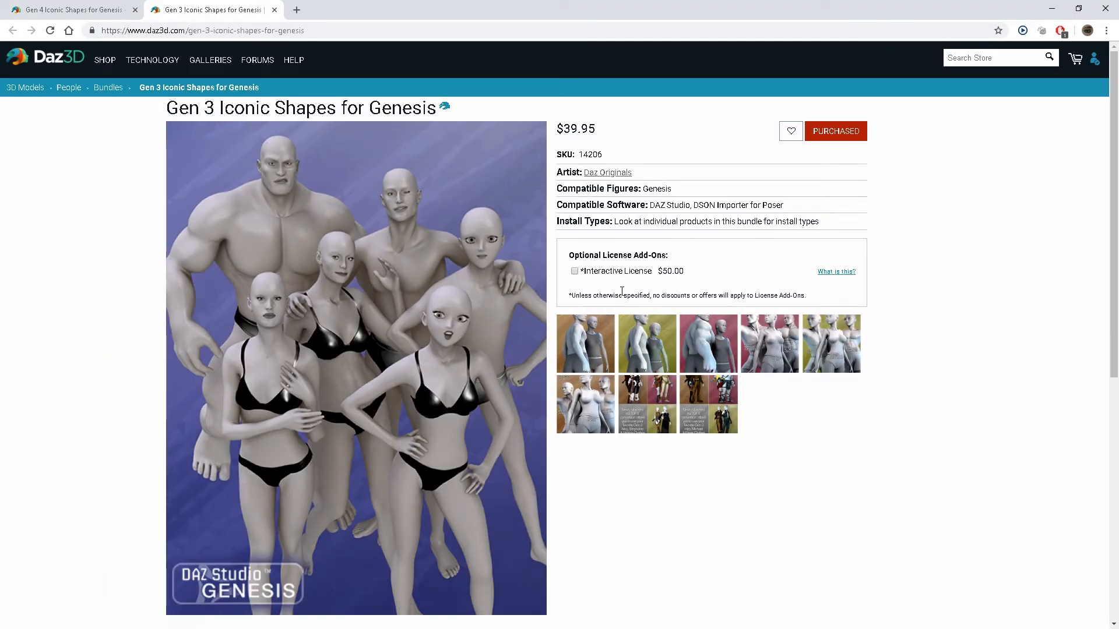
{"action": "left_click", "coordinate": [110, 10]}
{"action": "left_click", "coordinate": [231, 8]}
{"action": "left_click", "coordinate": [101, 13]}
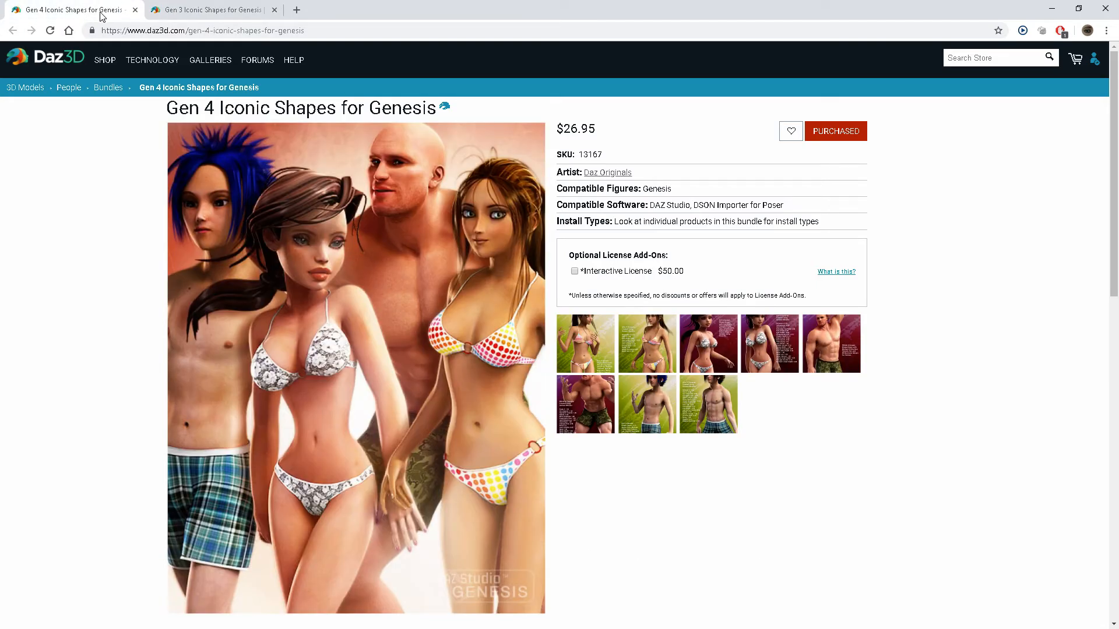
{"action": "left_click", "coordinate": [211, 11]}
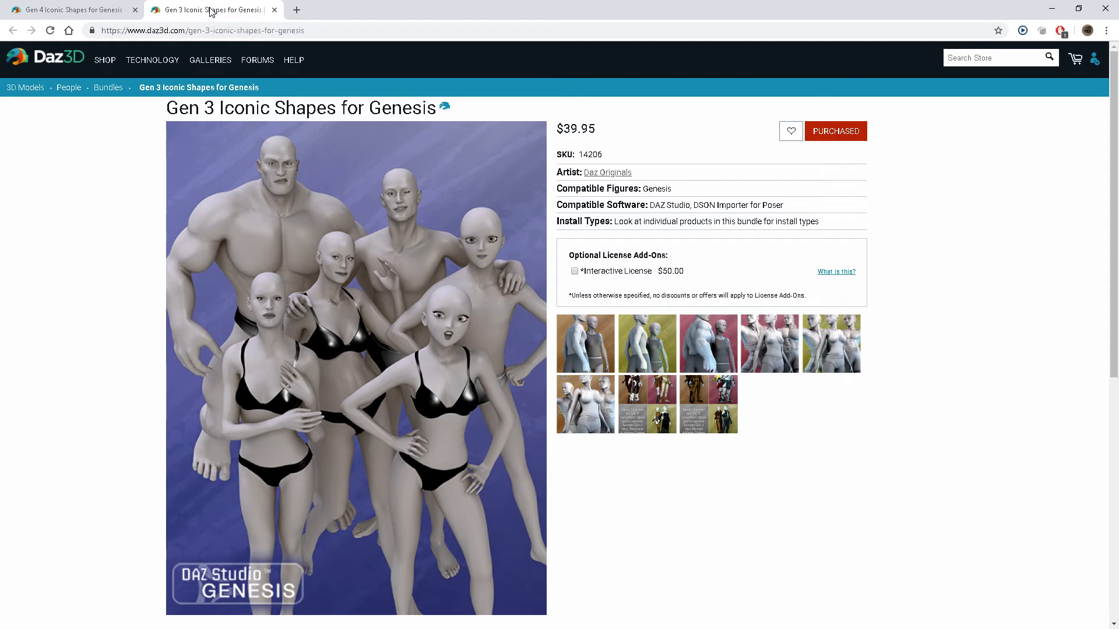
{"action": "left_click", "coordinate": [111, 15]}
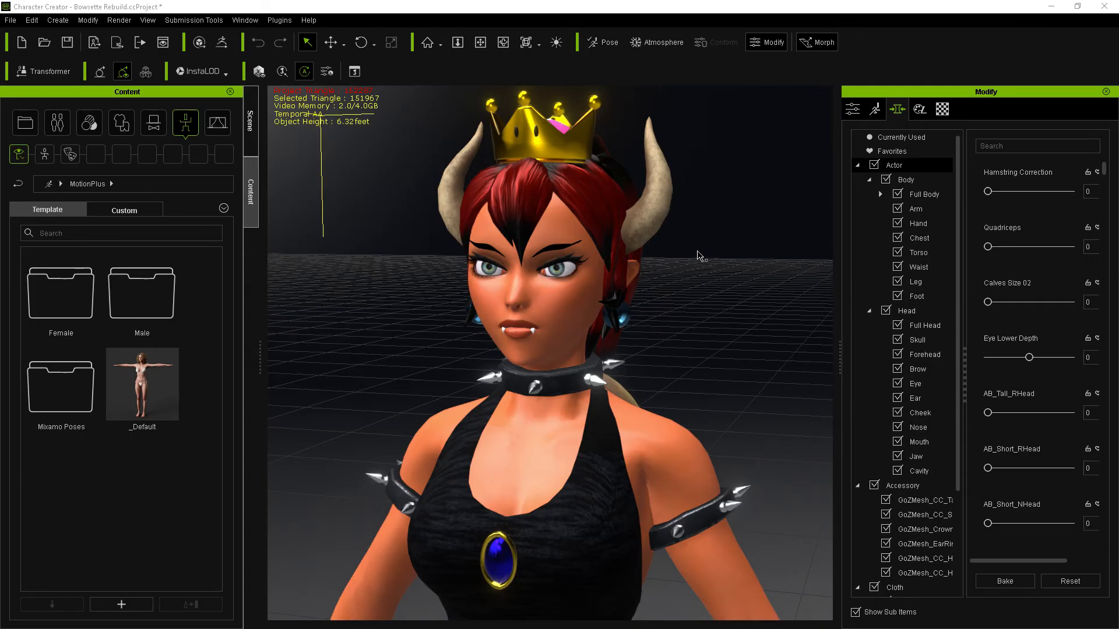
Step: Deselect the Bowsette character, switch to ArtStation in the browser, and open the account owner's own profile
{"action": "left_click", "coordinate": [676, 385]}
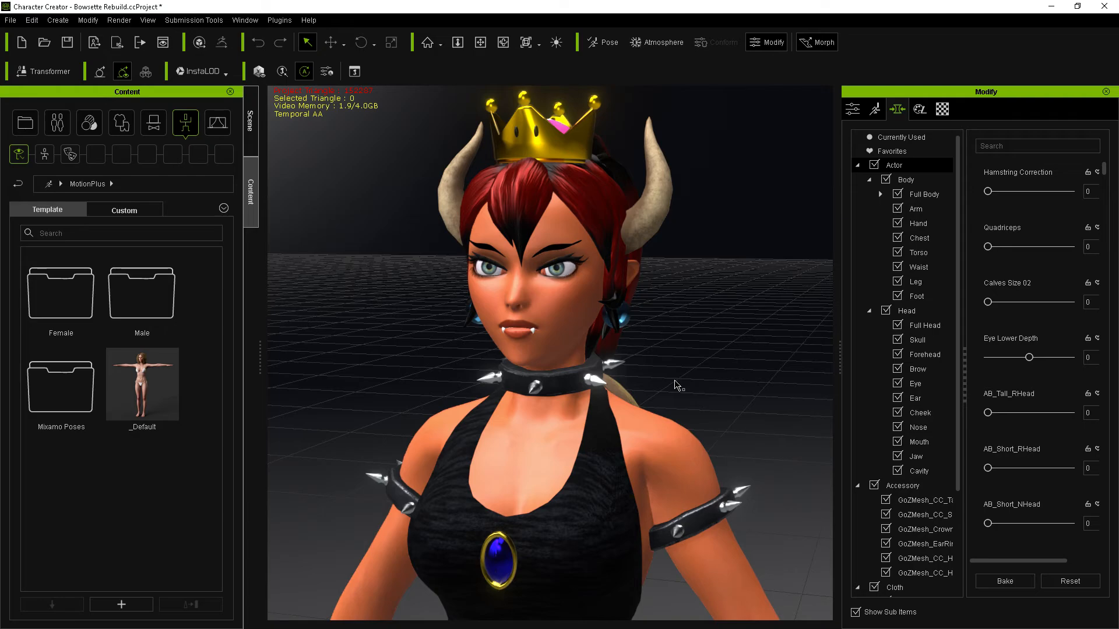
{"action": "left_click_drag", "start_coordinate": [433, 371], "coordinate": [517, 346], "text": "alt"}
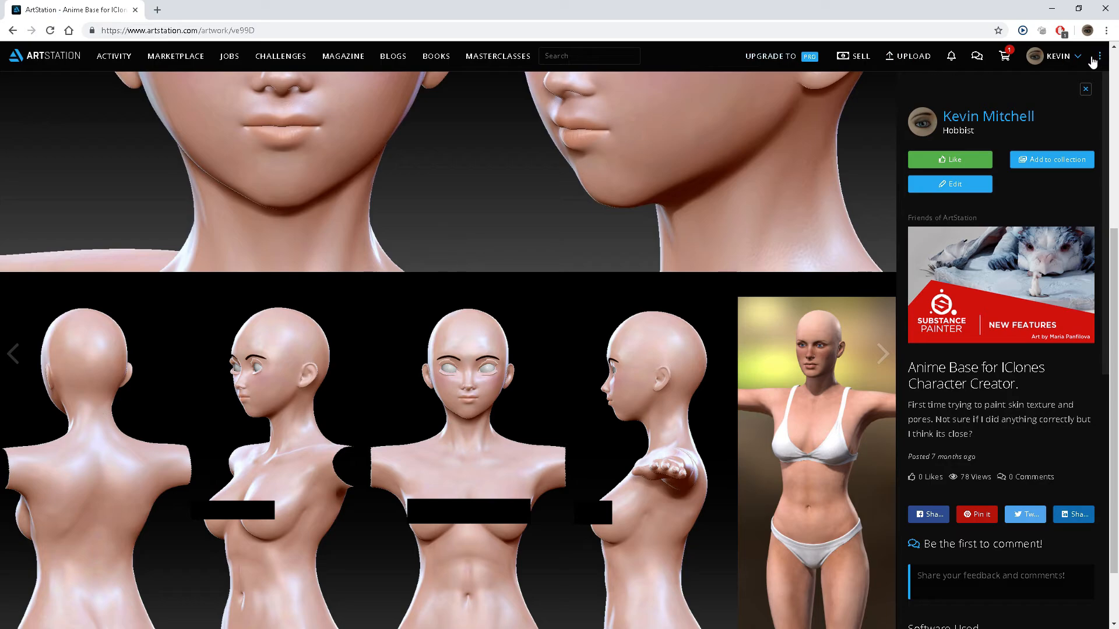
{"action": "left_click", "coordinate": [1091, 58]}
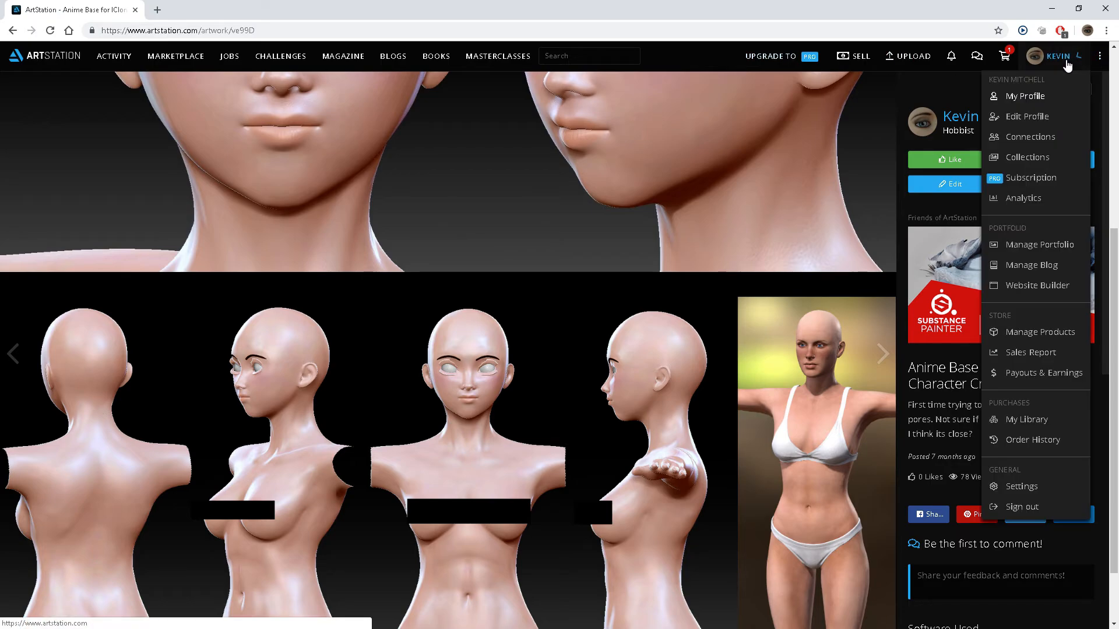
{"action": "left_click", "coordinate": [1008, 95]}
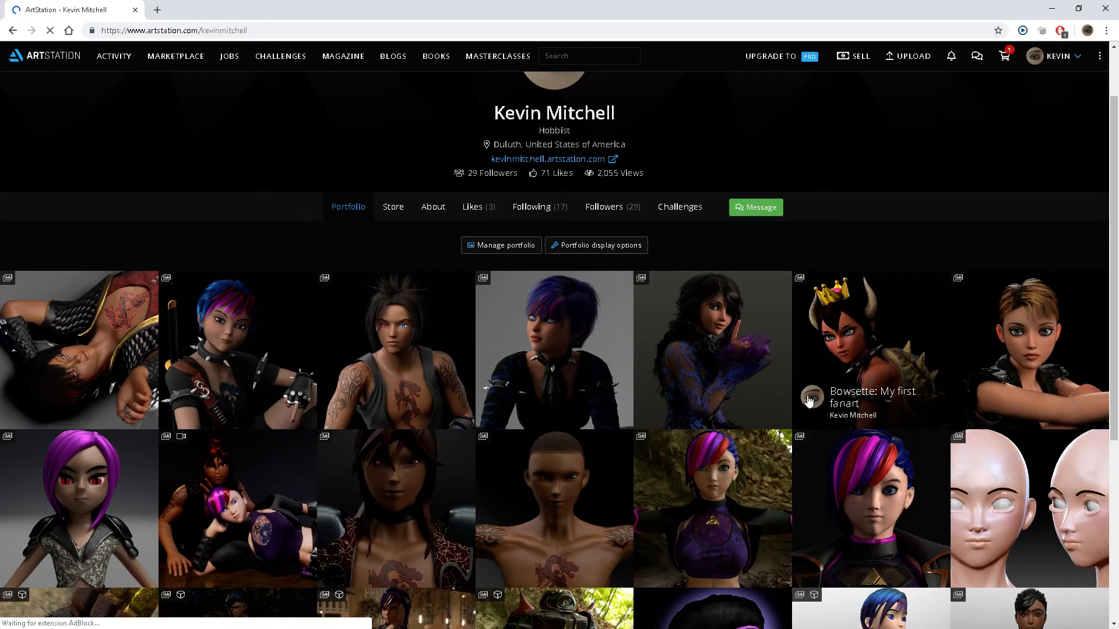
Step: Look through the renders in the "Bowsette: My first fanart" artwork and return to the portfolio
{"action": "left_click", "coordinate": [848, 336]}
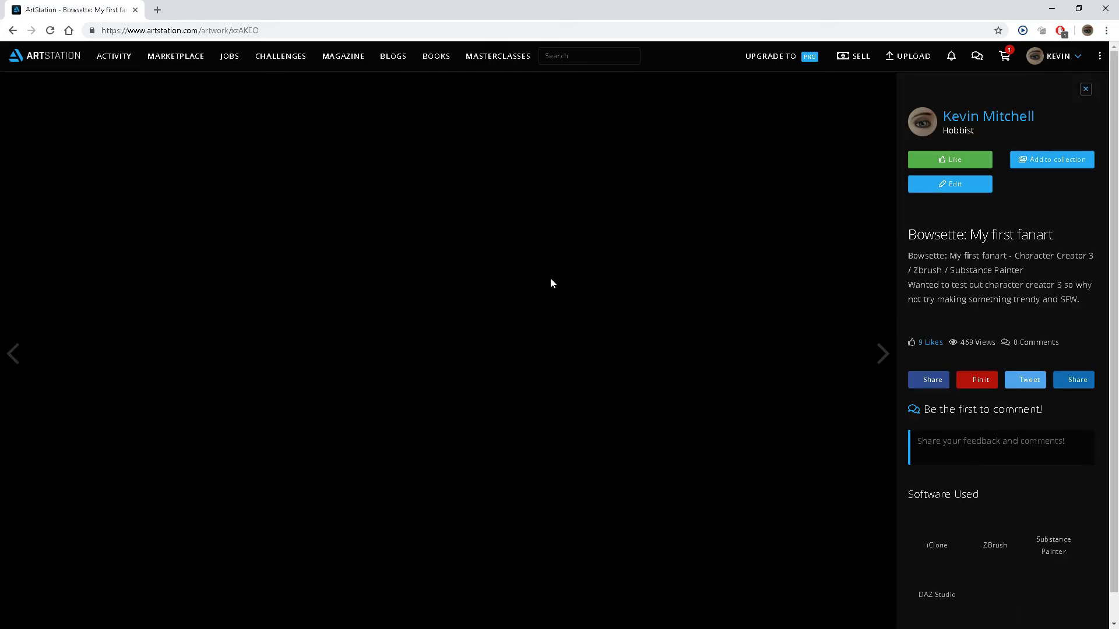
{"action": "scroll", "coordinate": [708, 385], "scroll_direction": "down", "scroll_amount": 3}
{"action": "scroll", "coordinate": [419, 337], "scroll_direction": "down", "scroll_amount": 6}
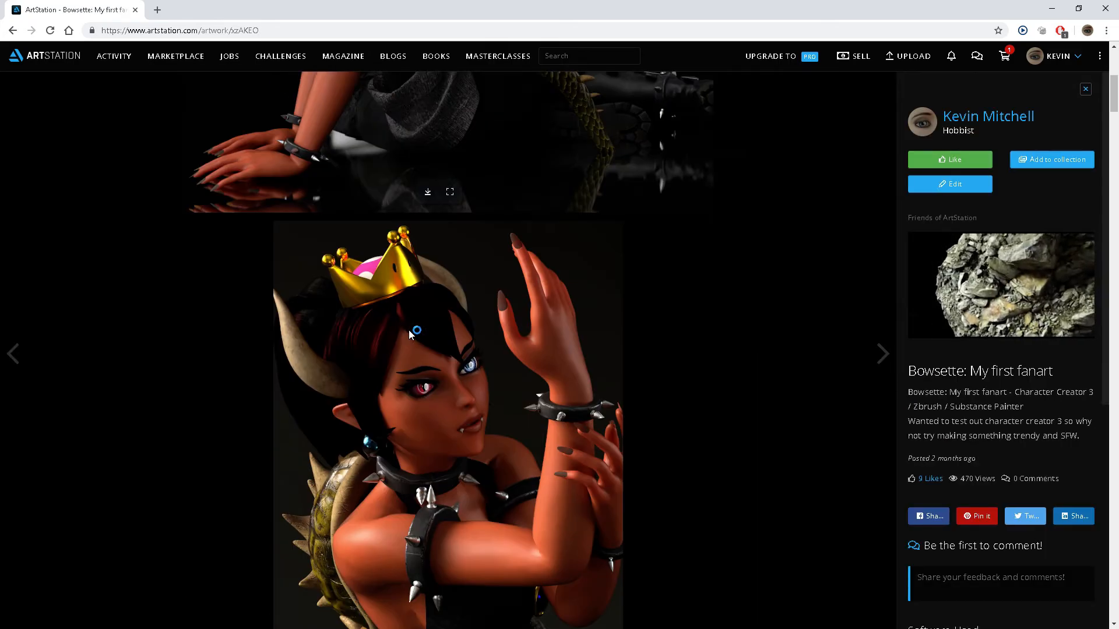
{"action": "scroll", "coordinate": [610, 386], "scroll_direction": "down", "scroll_amount": 6}
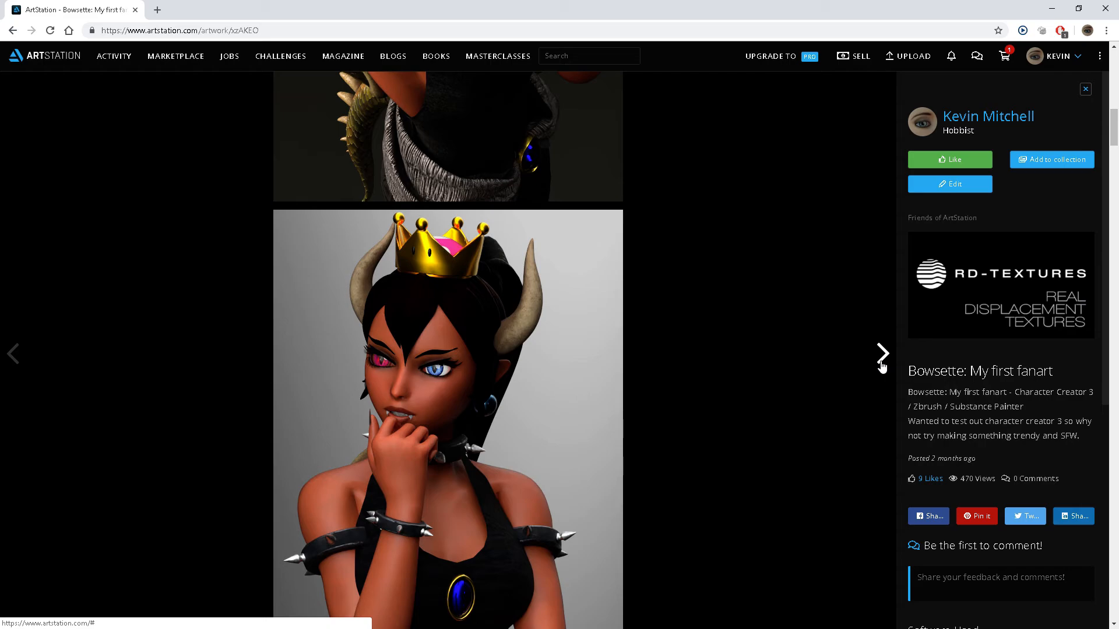
{"action": "scroll", "coordinate": [881, 366], "scroll_direction": "down", "scroll_amount": 10}
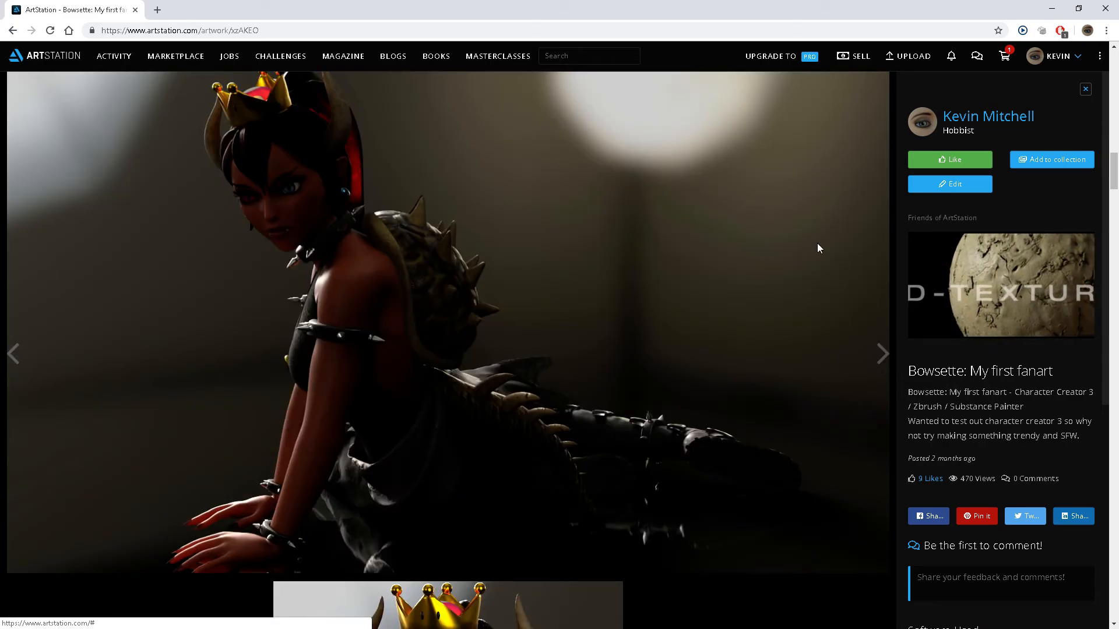
{"action": "key", "text": "alt+Left"}
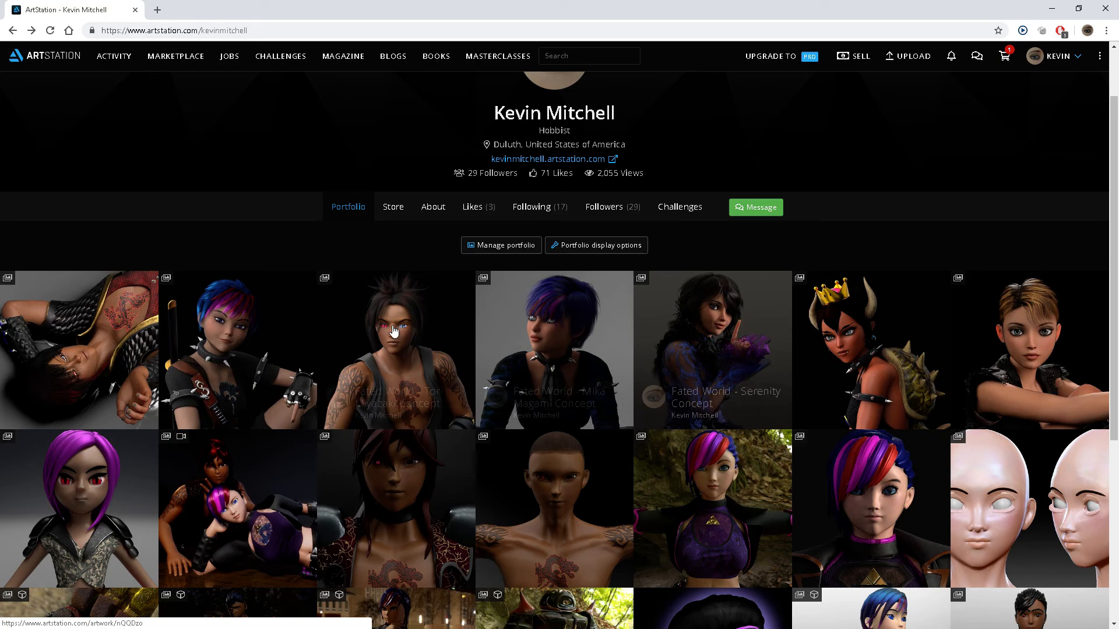
Step: View the images of the "Fated World - Serenity Concept" artwork and go back to the portfolio
{"action": "left_click", "coordinate": [715, 324]}
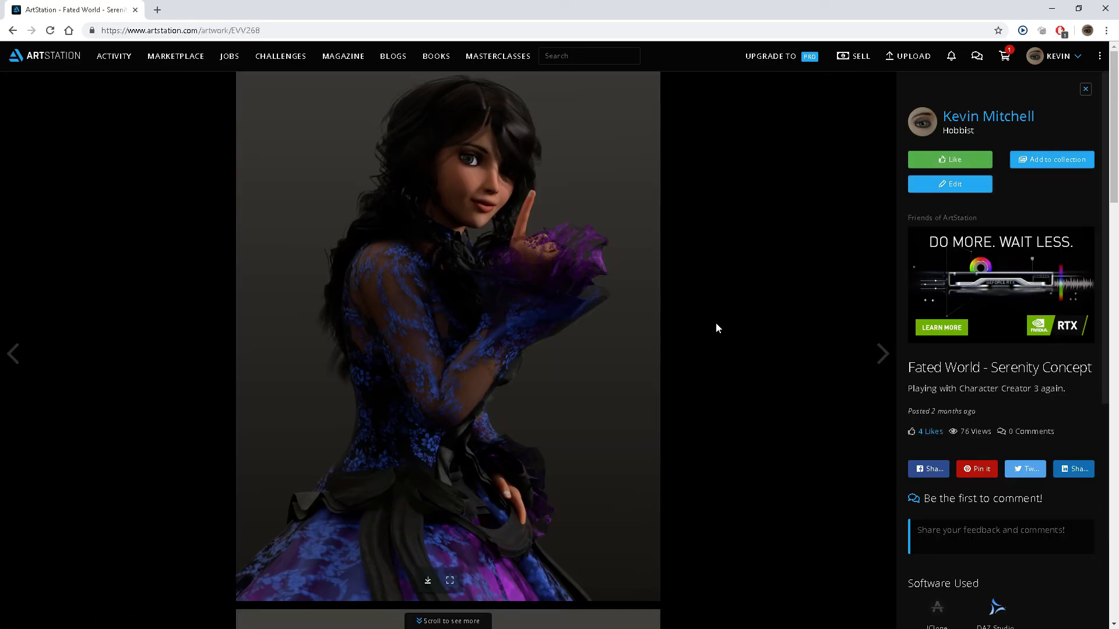
{"action": "scroll", "coordinate": [716, 328], "scroll_direction": "down", "scroll_amount": 10}
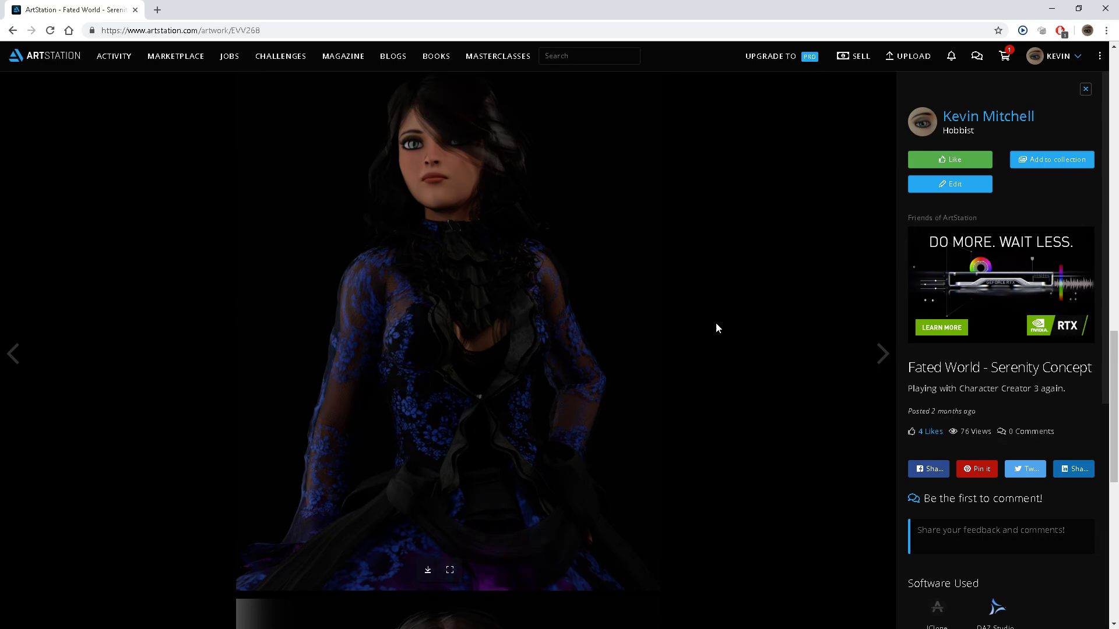
{"action": "scroll", "coordinate": [715, 328], "scroll_direction": "up", "scroll_amount": 6}
{"action": "scroll", "coordinate": [716, 328], "scroll_direction": "down", "scroll_amount": 5}
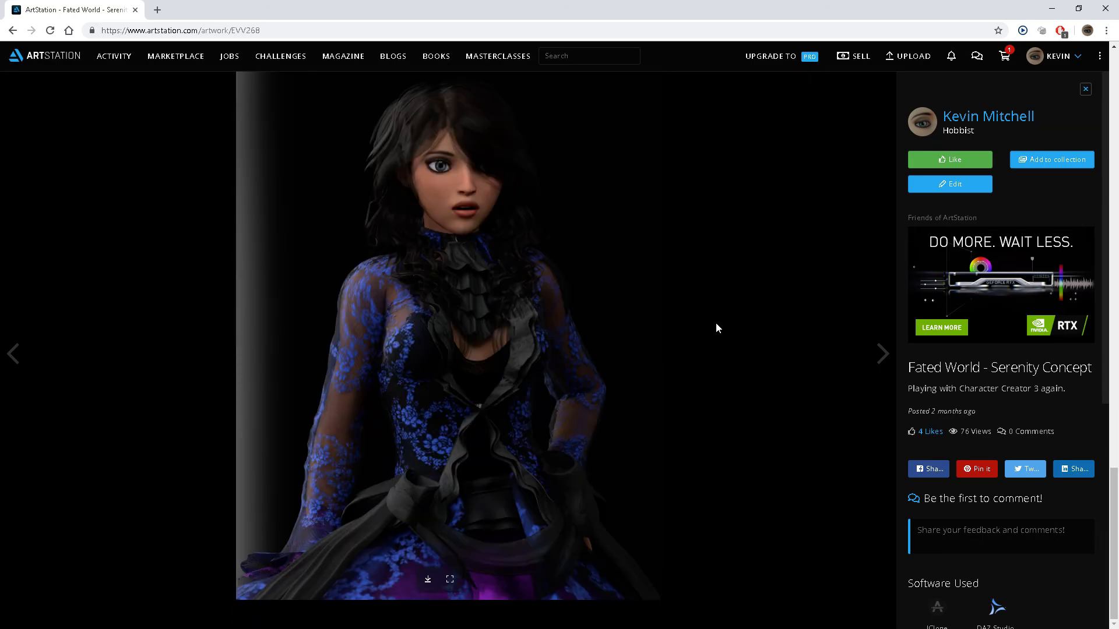
{"action": "scroll", "coordinate": [715, 328], "scroll_direction": "up", "scroll_amount": 10}
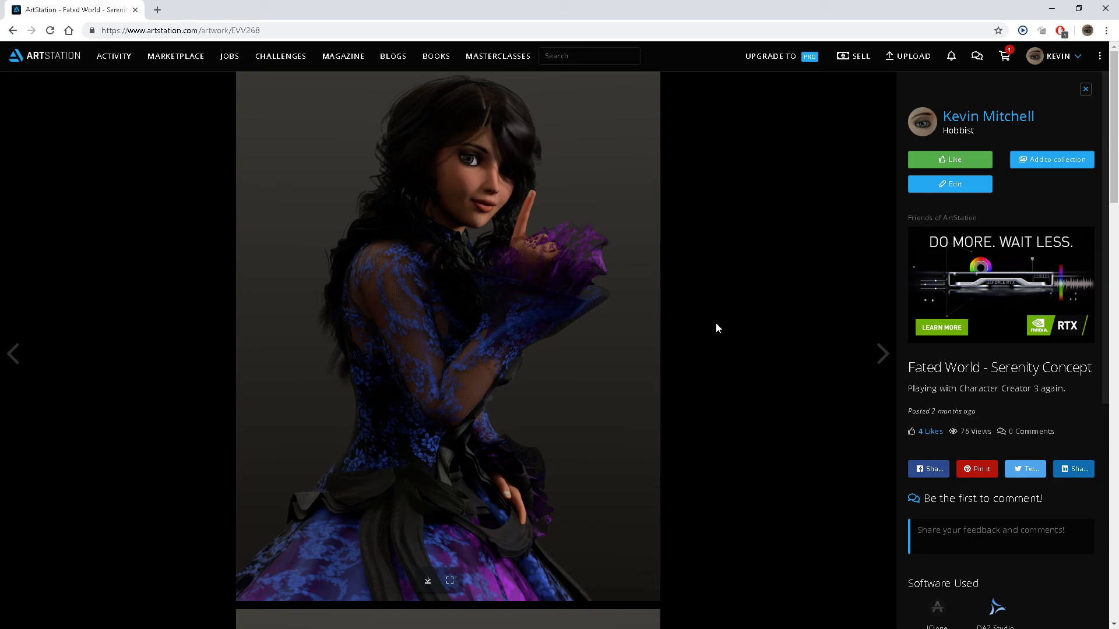
{"action": "left_click", "coordinate": [717, 329]}
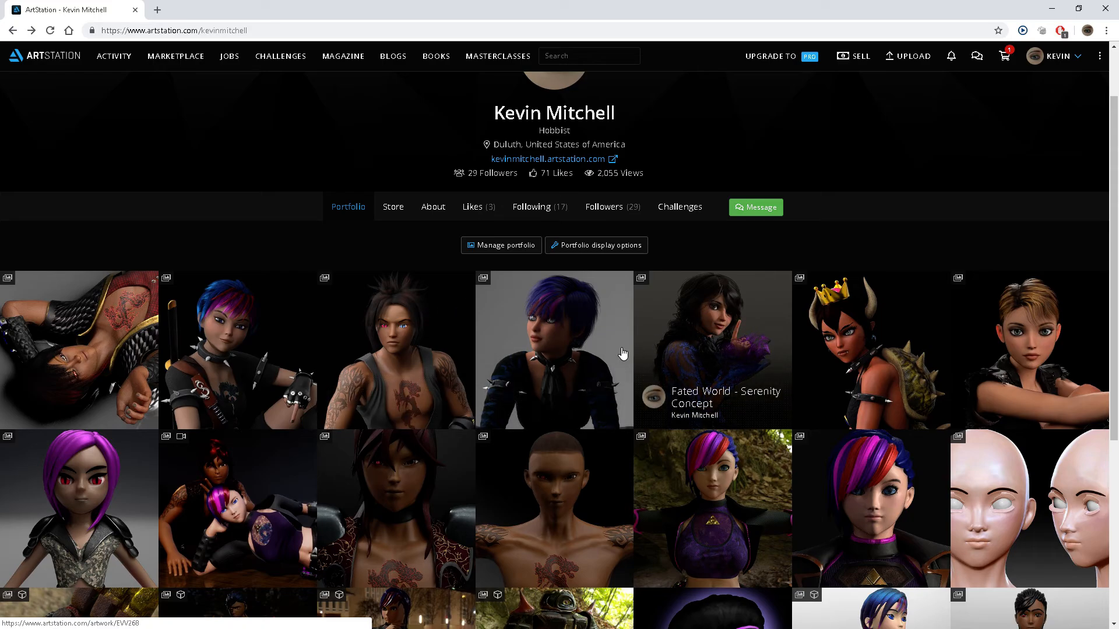
Step: View the "Fated World" concept artworks of Mika Magami and Tori Miyazaki, returning to the portfolio after each
{"action": "left_click", "coordinate": [561, 314]}
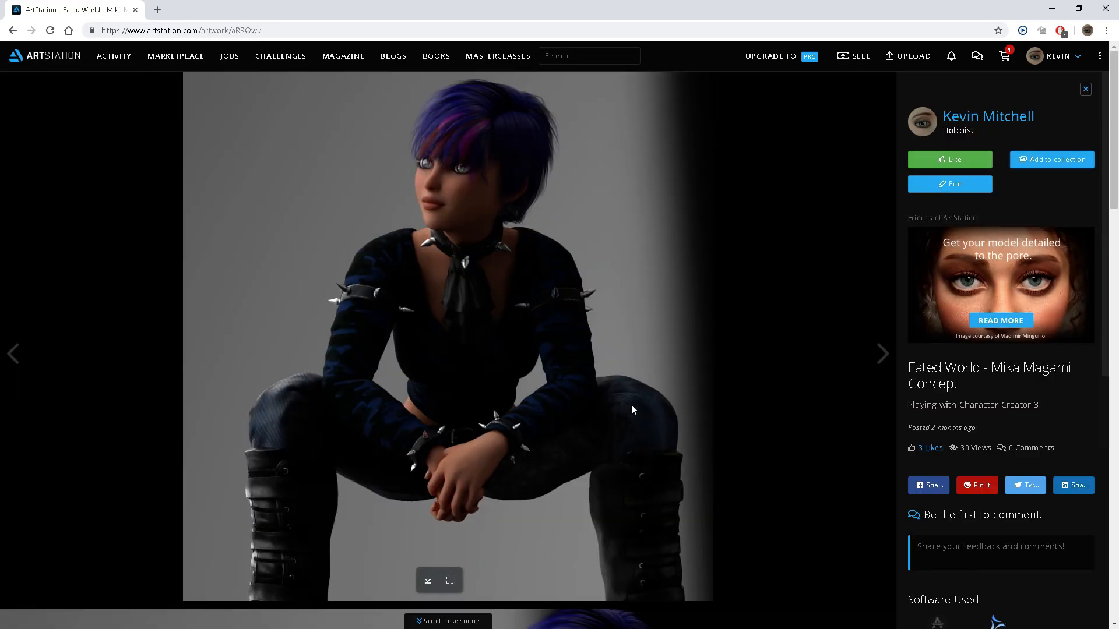
{"action": "scroll", "coordinate": [570, 328], "scroll_direction": "down", "scroll_amount": 8}
{"action": "scroll", "coordinate": [520, 330], "scroll_direction": "down", "scroll_amount": 11}
{"action": "scroll", "coordinate": [523, 332], "scroll_direction": "up", "scroll_amount": 13}
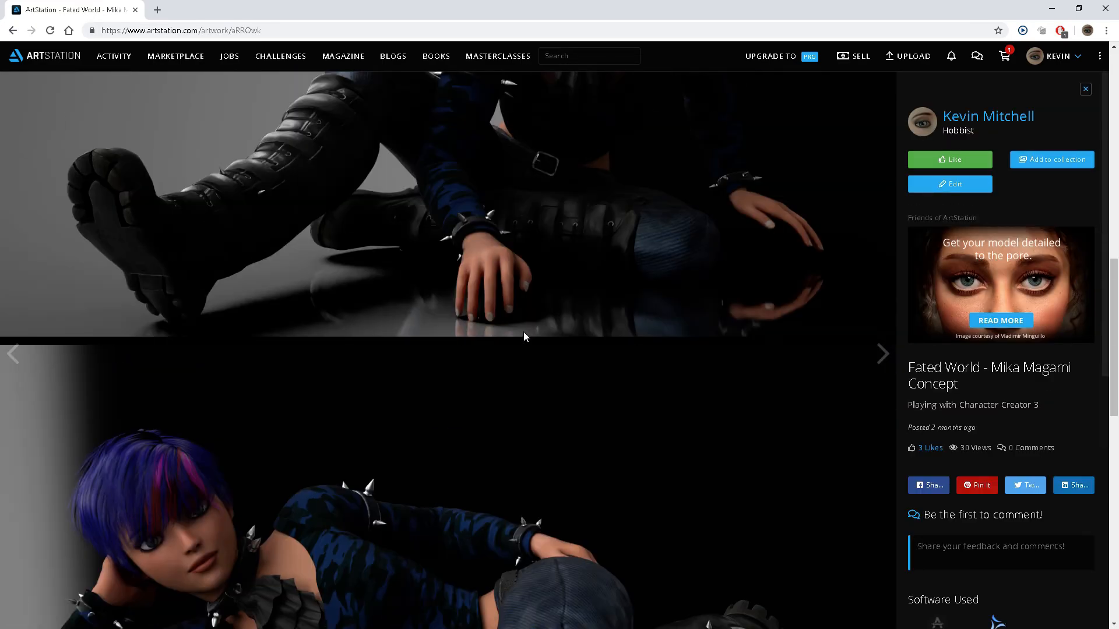
{"action": "scroll", "coordinate": [523, 332], "scroll_direction": "up", "scroll_amount": 5}
{"action": "key", "text": "Escape"}
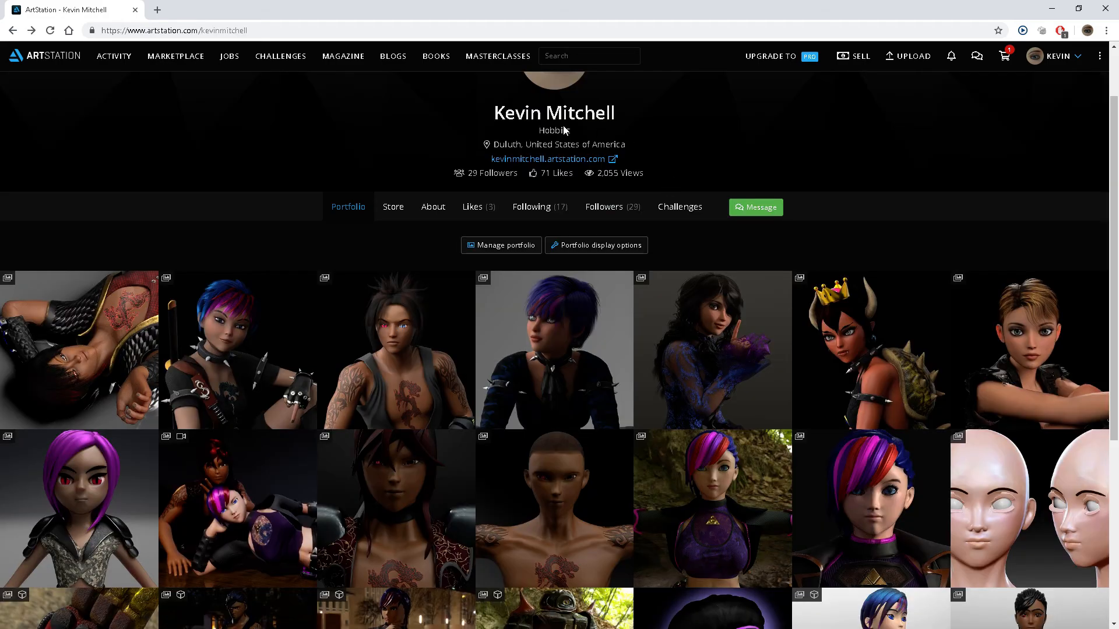
{"action": "left_click", "coordinate": [407, 368]}
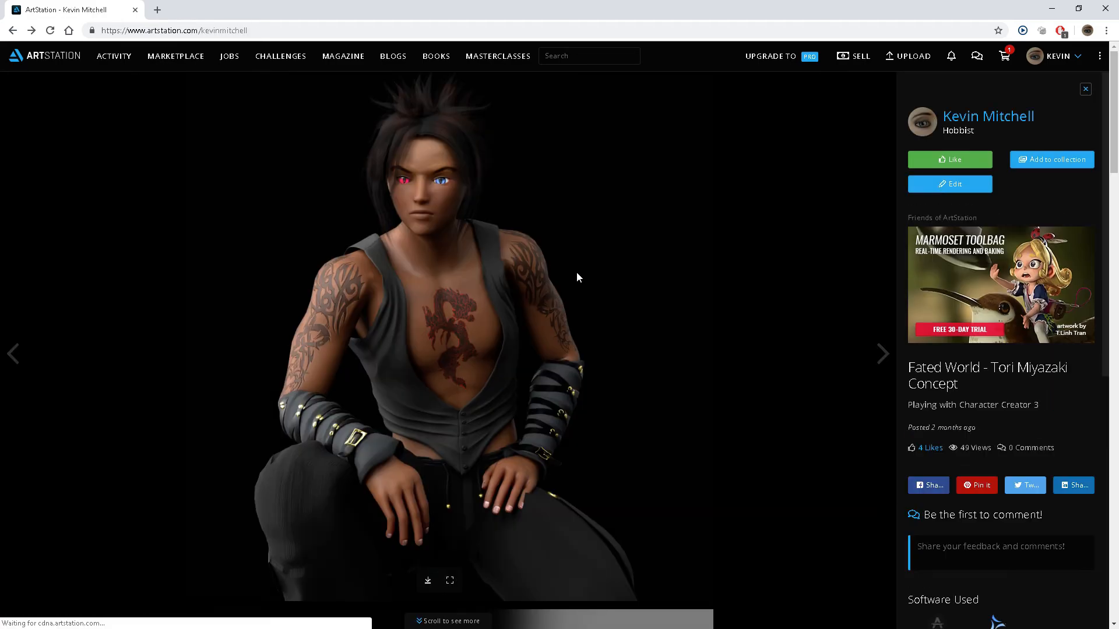
{"action": "key", "text": "Escape"}
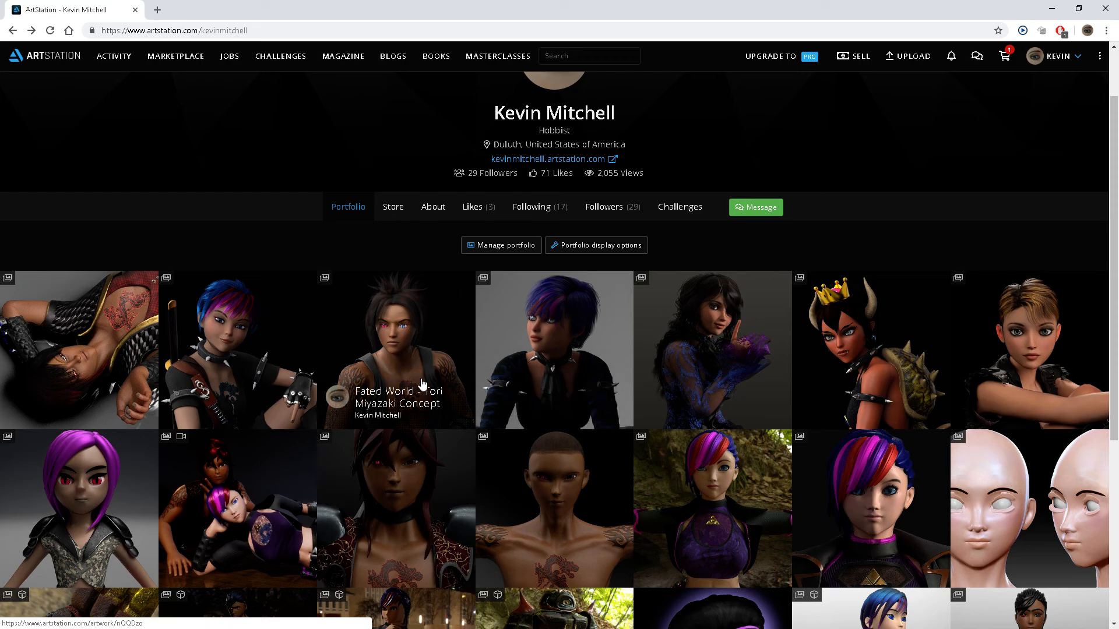
Step: Open the "Mika Magami - Game Character 2018 - CC3" artwork and examine its renders and the collage of earlier character versions
{"action": "left_click", "coordinate": [277, 328]}
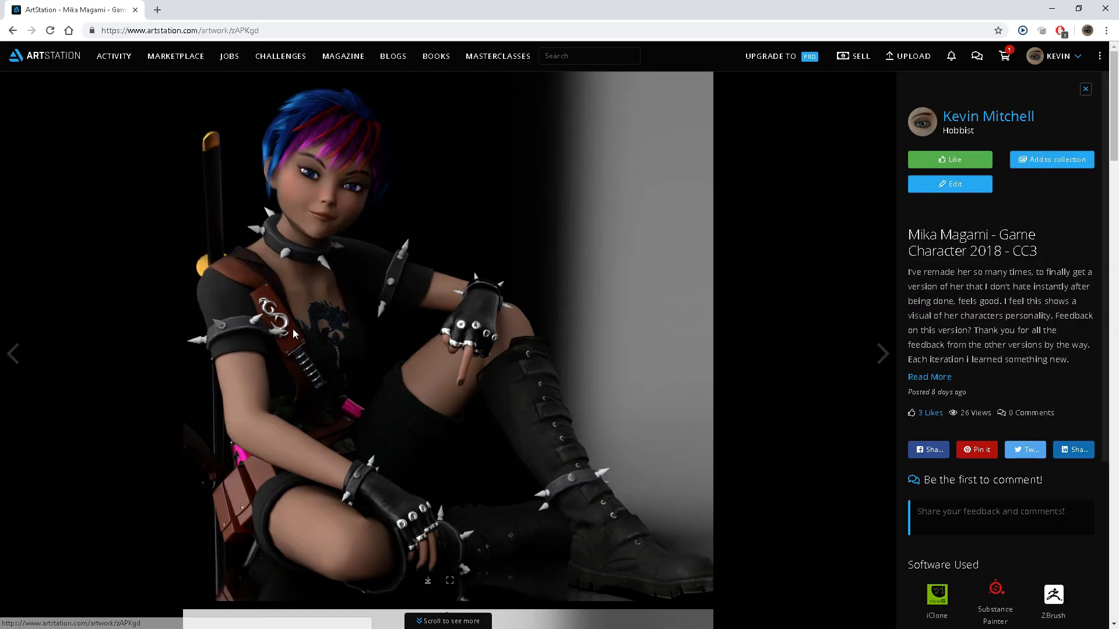
{"action": "scroll", "coordinate": [383, 357], "scroll_direction": "down", "scroll_amount": 6}
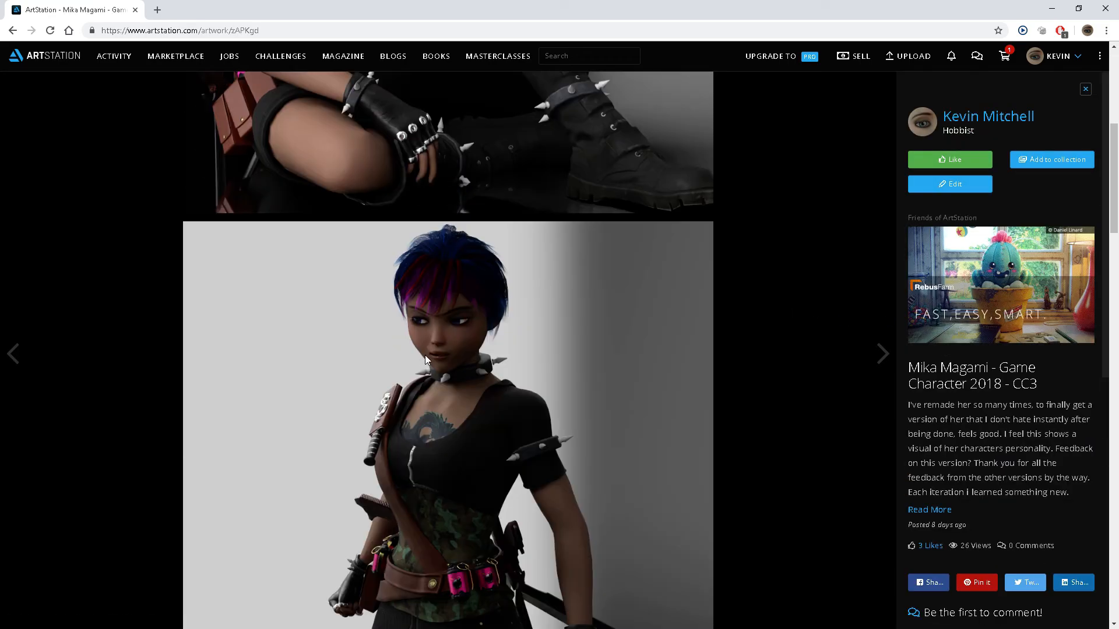
{"action": "scroll", "coordinate": [459, 330], "scroll_direction": "down", "scroll_amount": 20}
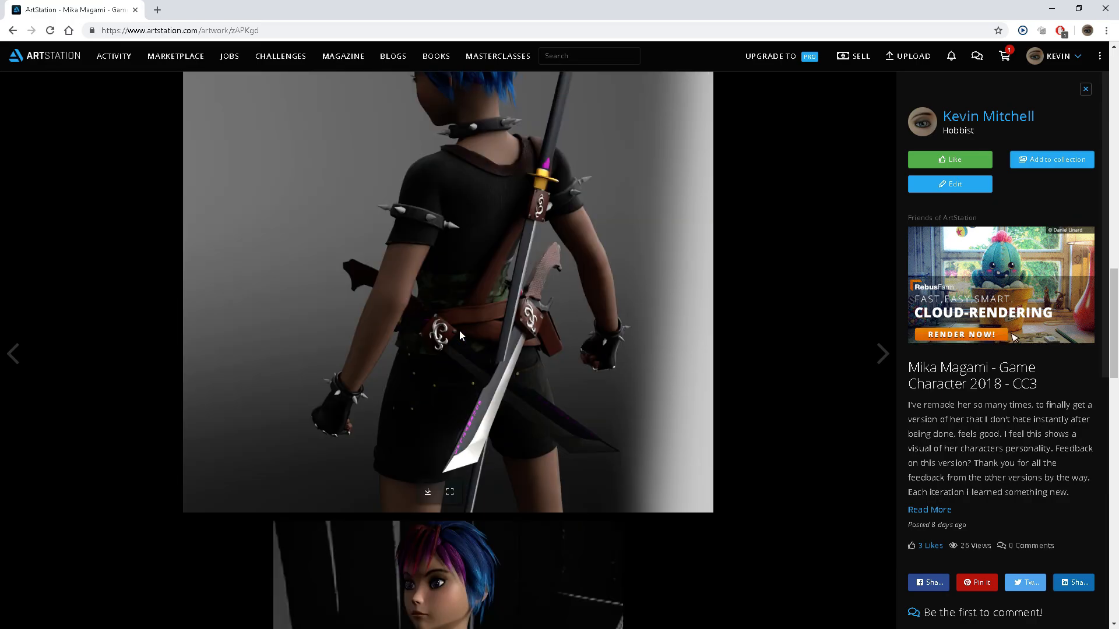
{"action": "scroll", "coordinate": [404, 326], "scroll_direction": "up", "scroll_amount": 4}
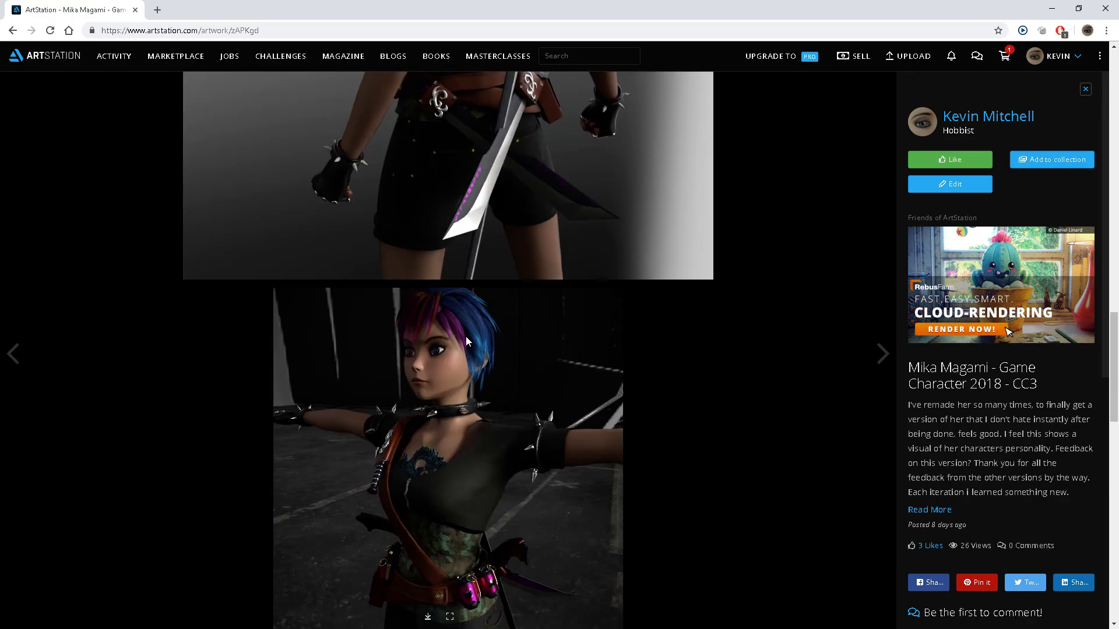
{"action": "scroll", "coordinate": [466, 341], "scroll_direction": "down", "scroll_amount": 8}
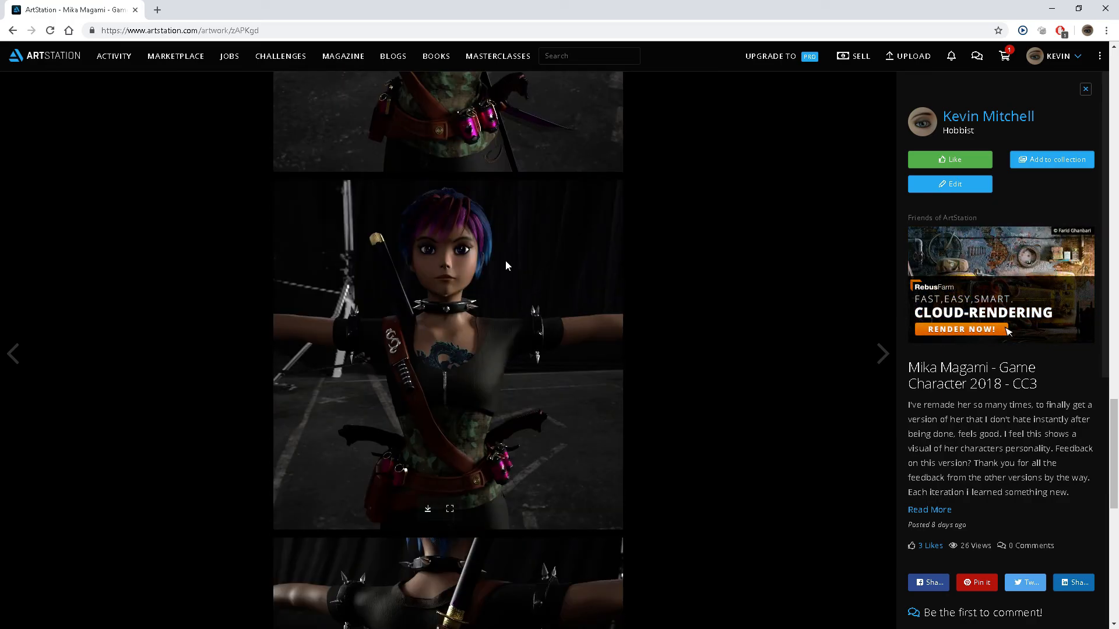
{"action": "scroll", "coordinate": [505, 261], "scroll_direction": "down", "scroll_amount": 10}
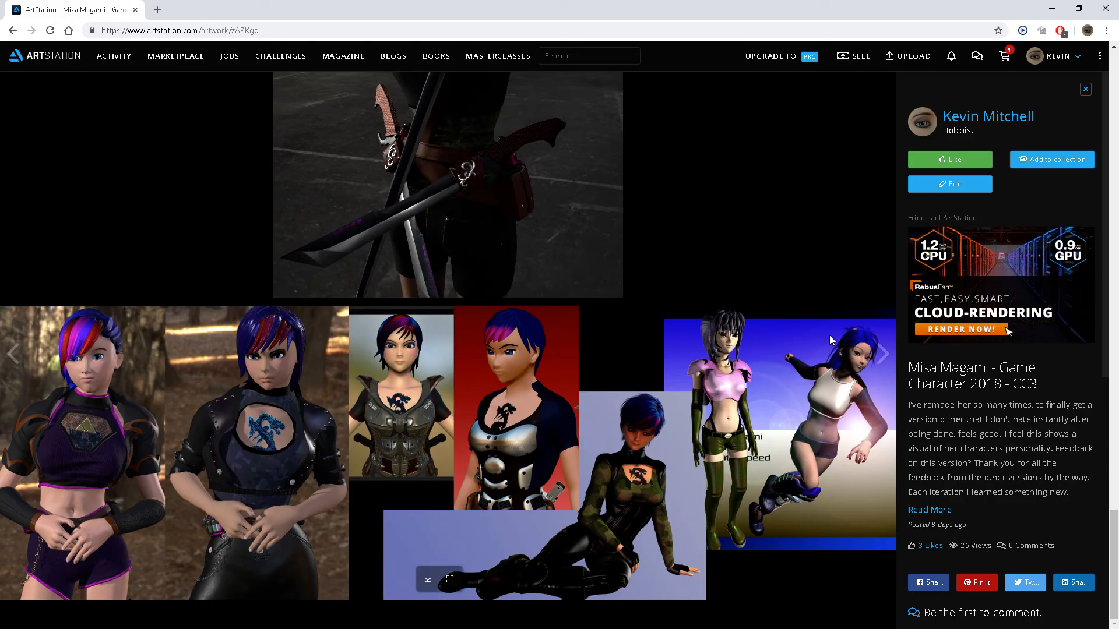
{"action": "scroll", "coordinate": [418, 298], "scroll_direction": "up", "scroll_amount": 8}
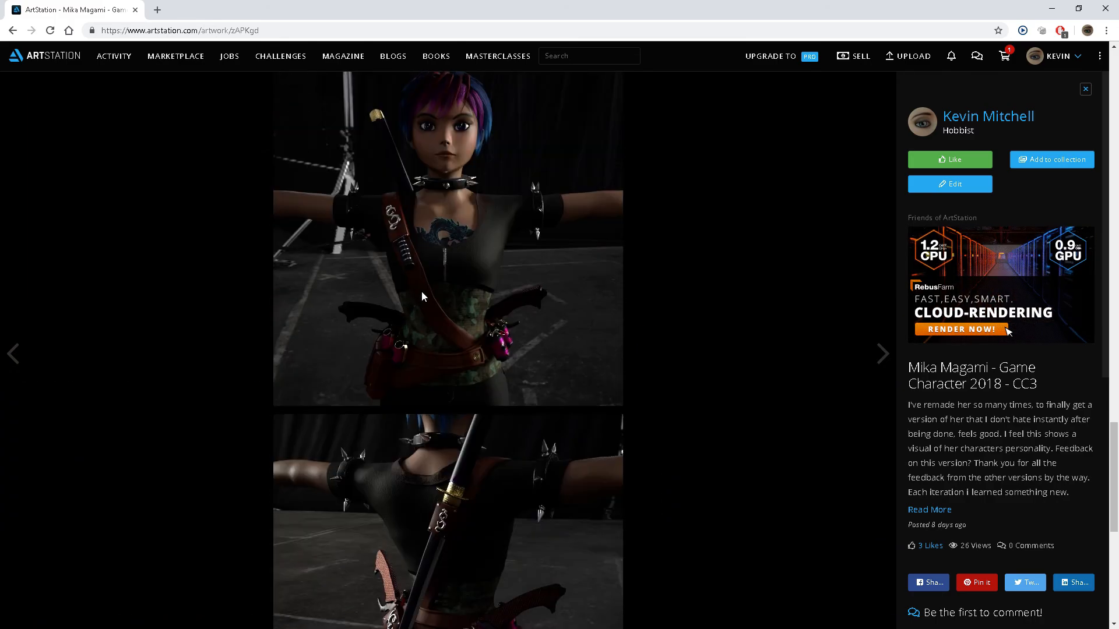
{"action": "scroll", "coordinate": [475, 304], "scroll_direction": "down", "scroll_amount": 8}
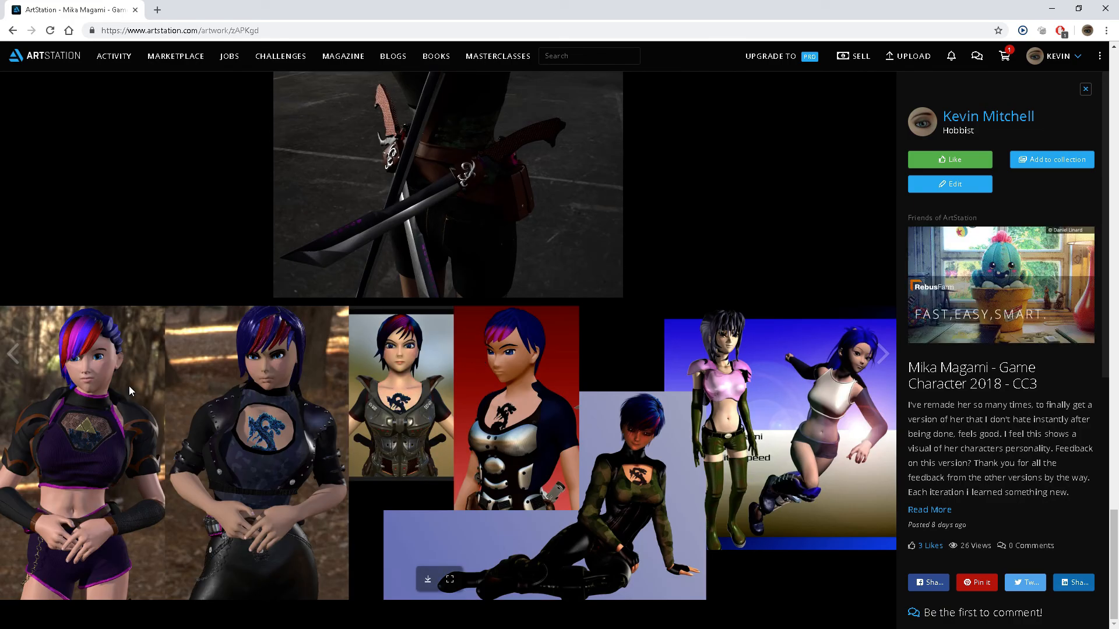
{"action": "scroll", "coordinate": [319, 369], "scroll_direction": "up", "scroll_amount": 8}
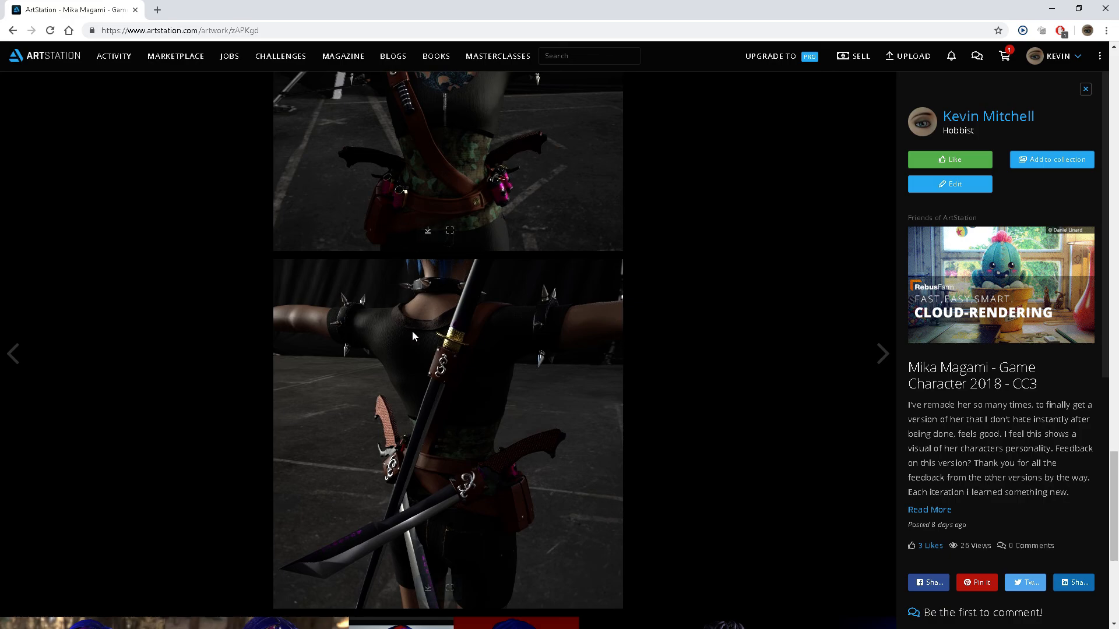
Step: Look back over the front, back and side renders of the "Mika Magami - Game Character 2018 - CC3" artwork
{"action": "scroll", "coordinate": [448, 340], "scroll_direction": "down", "scroll_amount": 2}
{"action": "scroll", "coordinate": [448, 341], "scroll_direction": "up", "scroll_amount": 1}
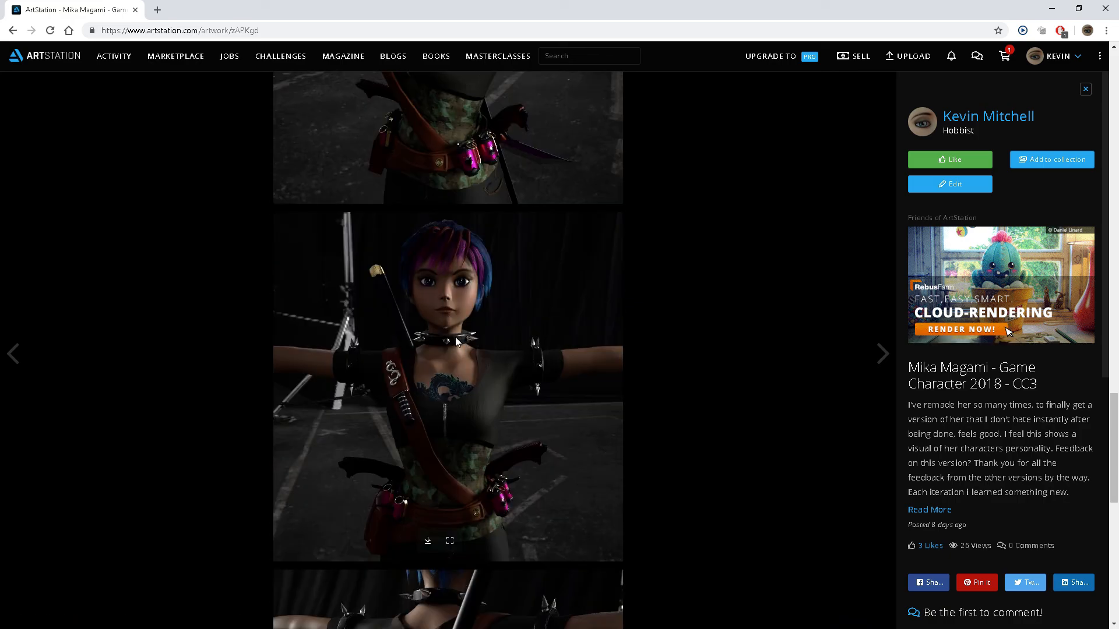
{"action": "scroll", "coordinate": [497, 252], "scroll_direction": "up", "scroll_amount": 8}
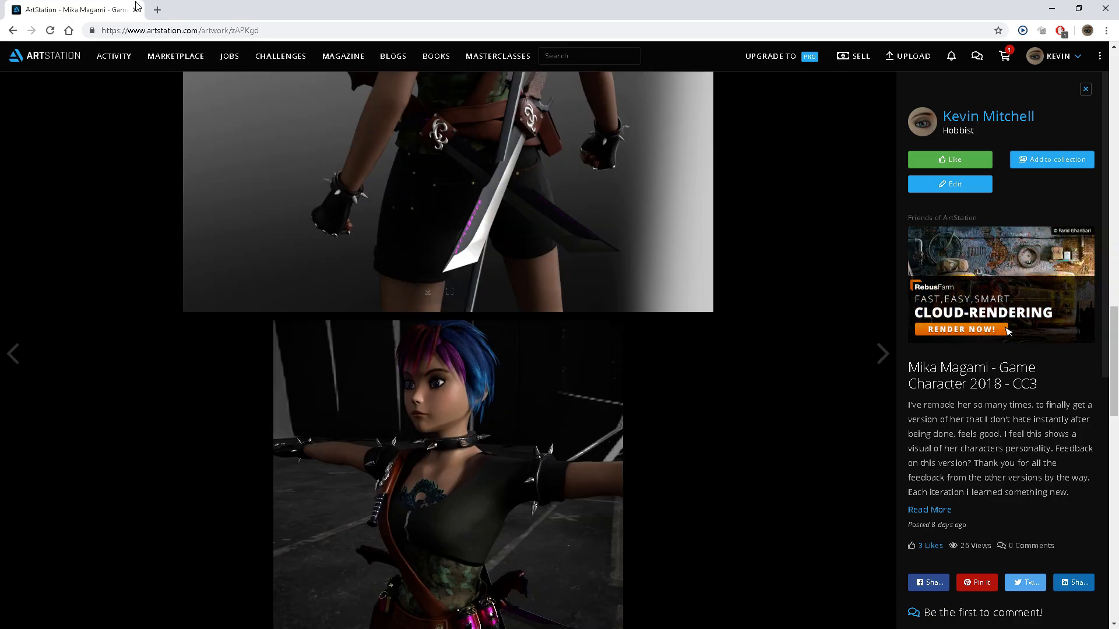
Step: View the earlier "Fated World - Mika Magami Concept" artwork for comparison and return to the portfolio
{"action": "left_click", "coordinate": [92, 117]}
{"action": "left_click", "coordinate": [570, 299]}
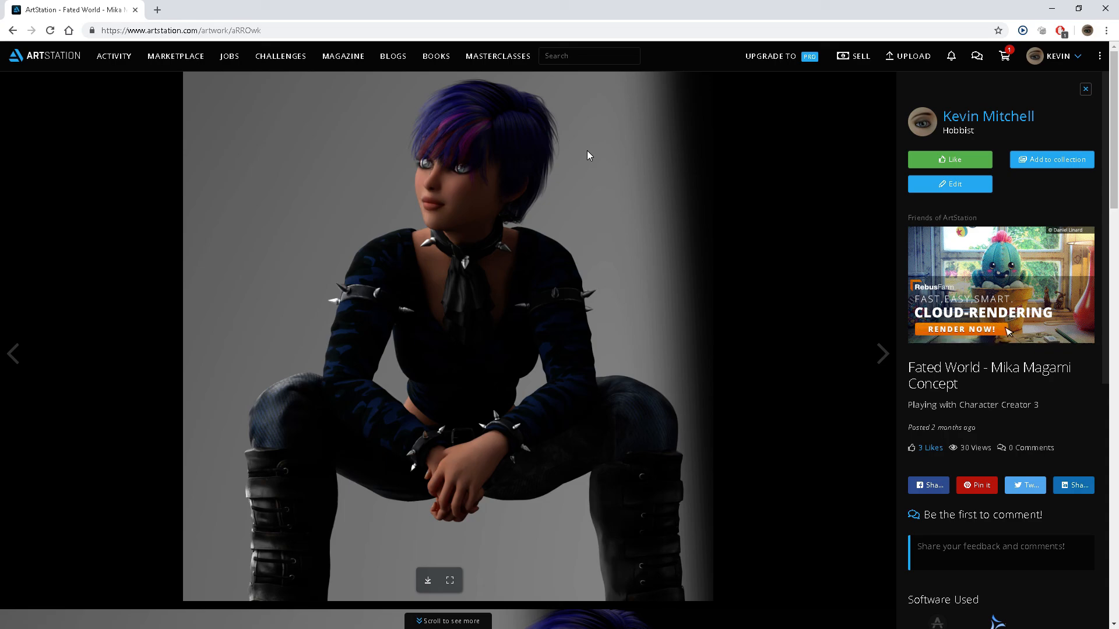
{"action": "left_click", "coordinate": [12, 30]}
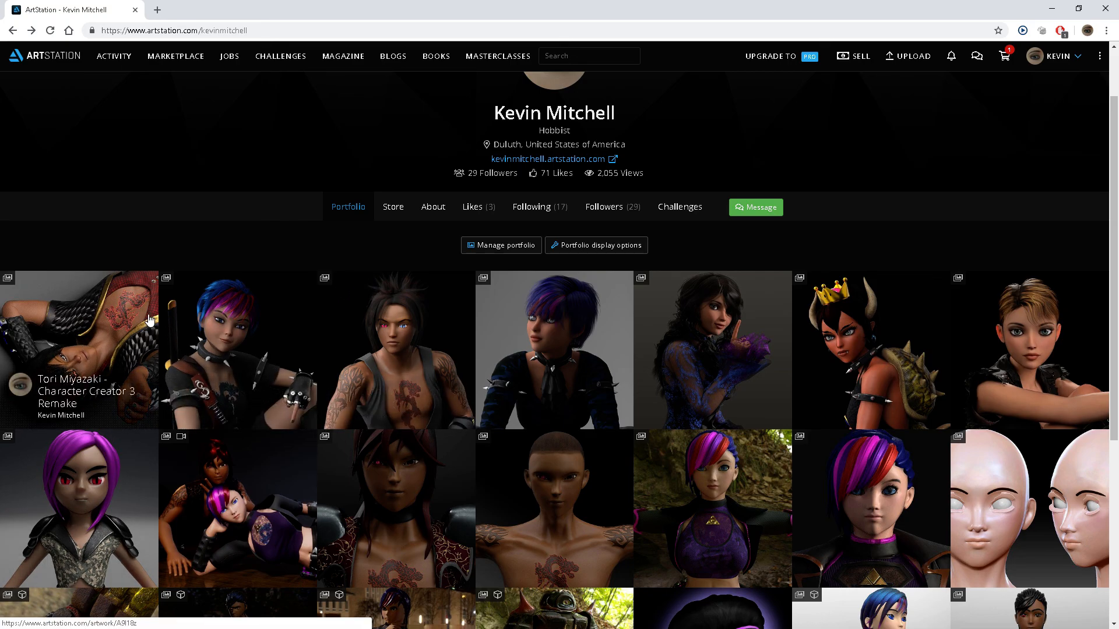
Step: Open the "Tori Miyazaki - Character Creator 3 Remake" artwork and examine its renders and the 2006 - 2018 version collage
{"action": "left_click", "coordinate": [114, 326]}
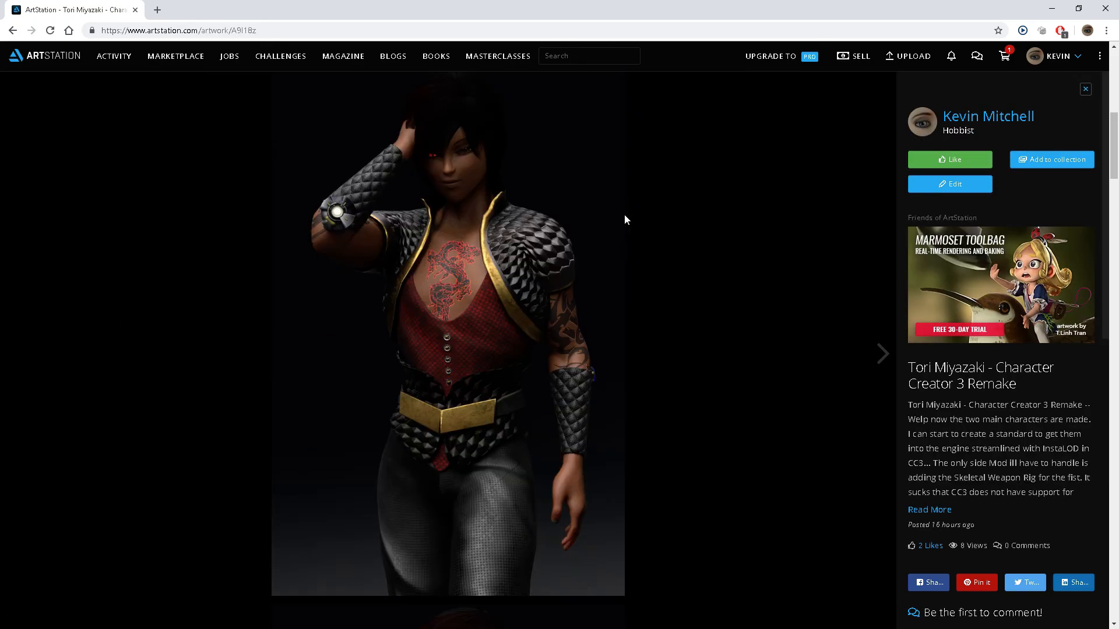
{"action": "scroll", "coordinate": [624, 219], "scroll_direction": "down", "scroll_amount": 20}
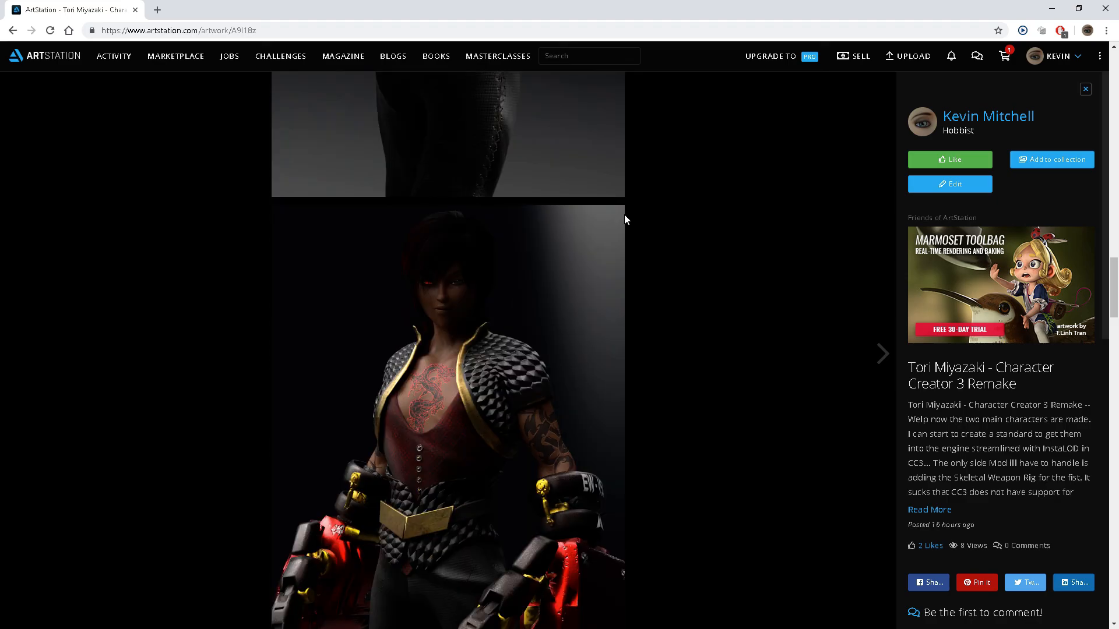
{"action": "scroll", "coordinate": [624, 219], "scroll_direction": "down", "scroll_amount": 15}
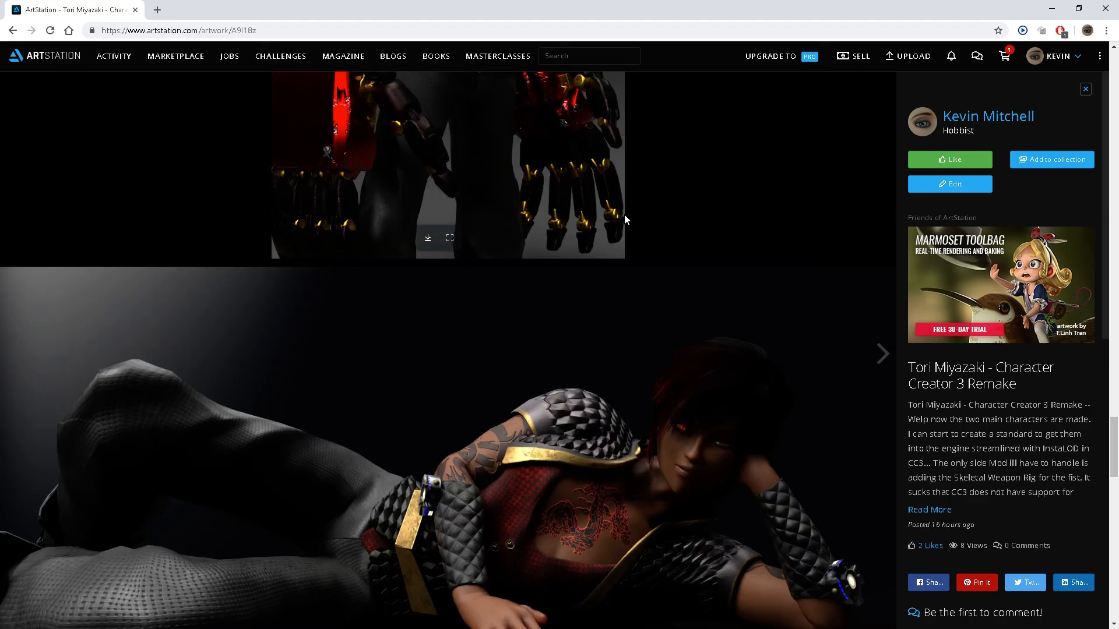
{"action": "scroll", "coordinate": [624, 219], "scroll_direction": "down", "scroll_amount": 7}
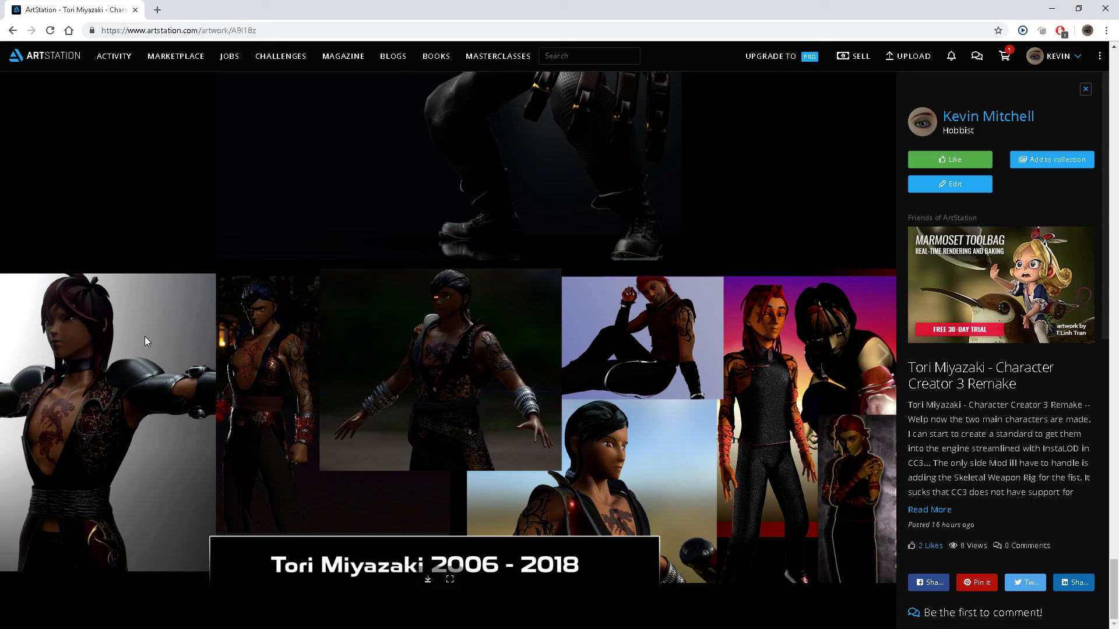
{"action": "scroll", "coordinate": [251, 191], "scroll_direction": "up", "scroll_amount": 15}
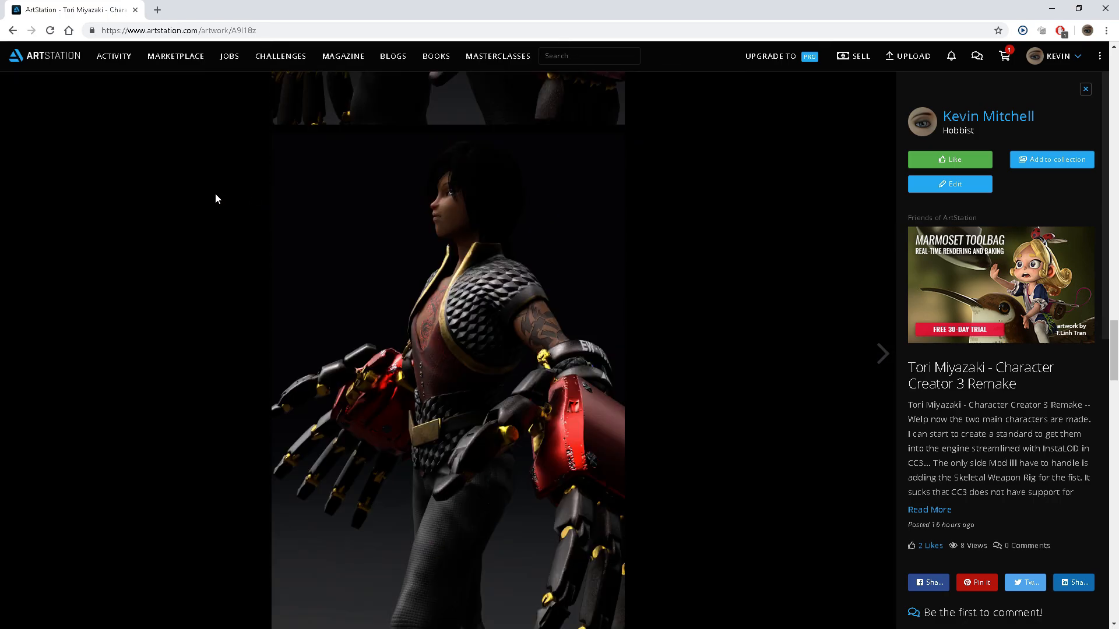
{"action": "scroll", "coordinate": [215, 194], "scroll_direction": "up", "scroll_amount": 12}
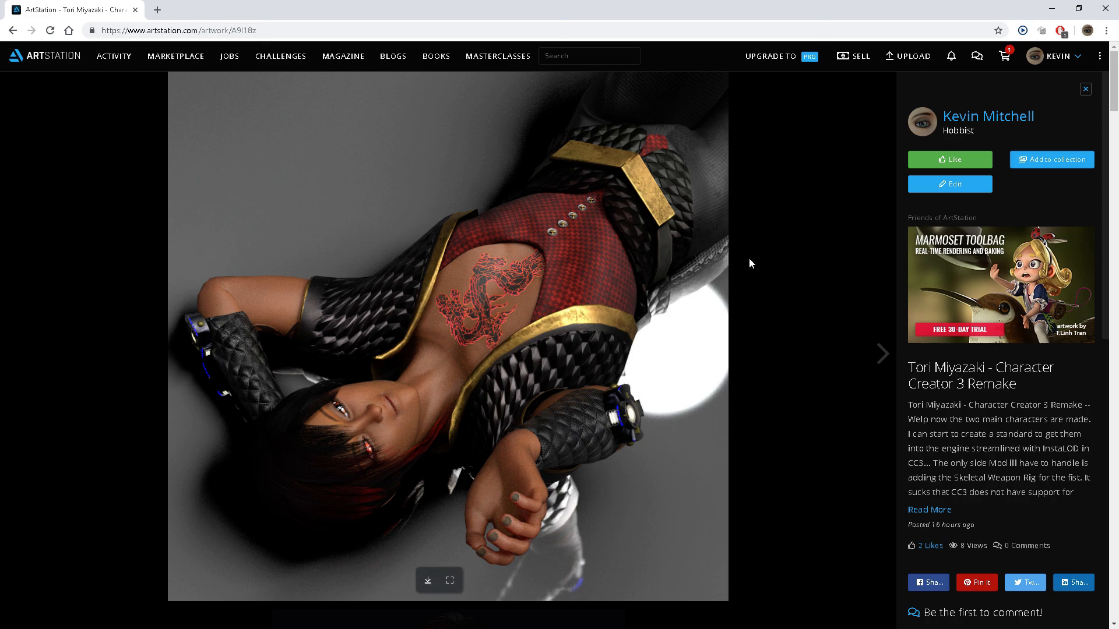
Step: Review the opening renders of the Tori Miyazaki remake again, from the reclining pose to the standing pose
{"action": "left_click_drag", "start_coordinate": [754, 327], "coordinate": [112, 318]}
{"action": "left_click", "coordinate": [112, 280]}
{"action": "left_click_drag", "start_coordinate": [100, 205], "coordinate": [624, 296]}
{"action": "left_click", "coordinate": [760, 356]}
{"action": "scroll", "coordinate": [756, 355], "scroll_direction": "down", "scroll_amount": 2}
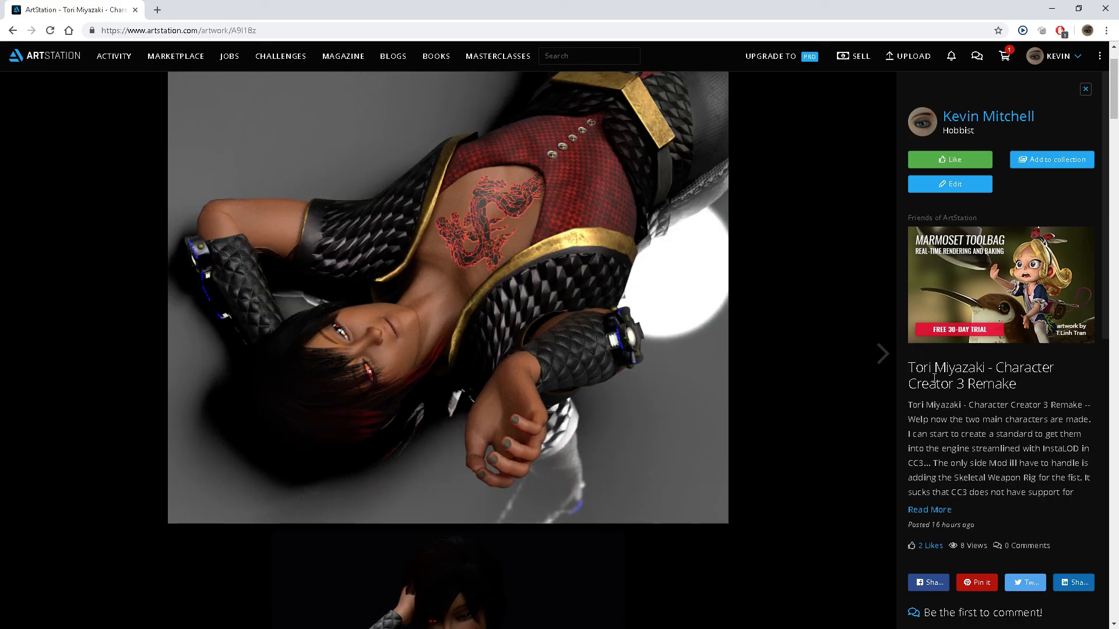
{"action": "scroll", "coordinate": [248, 271], "scroll_direction": "down", "scroll_amount": 12}
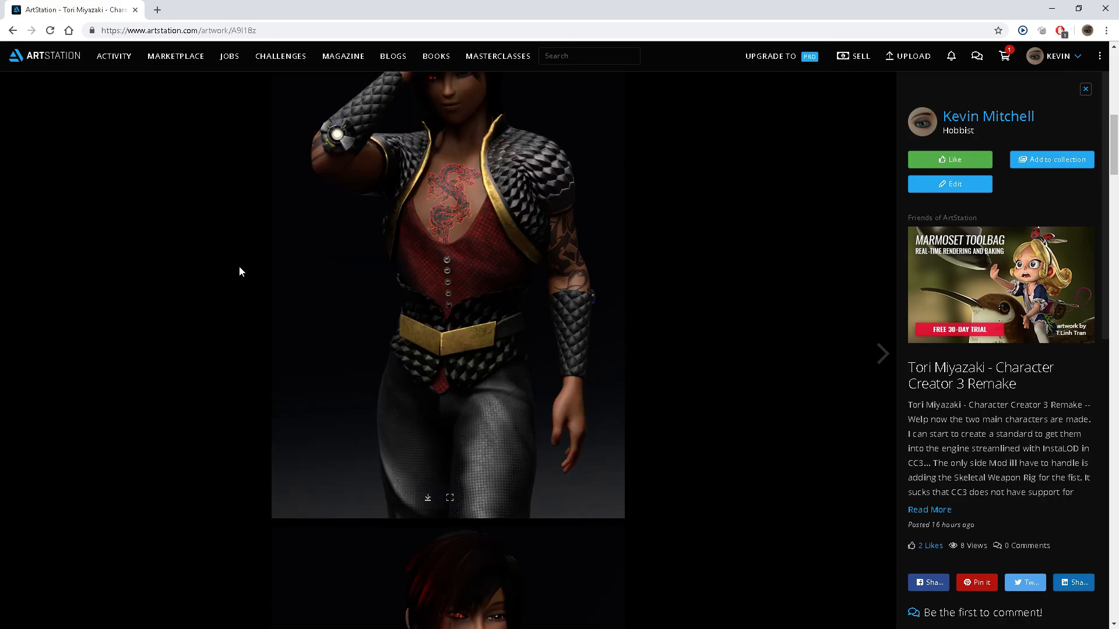